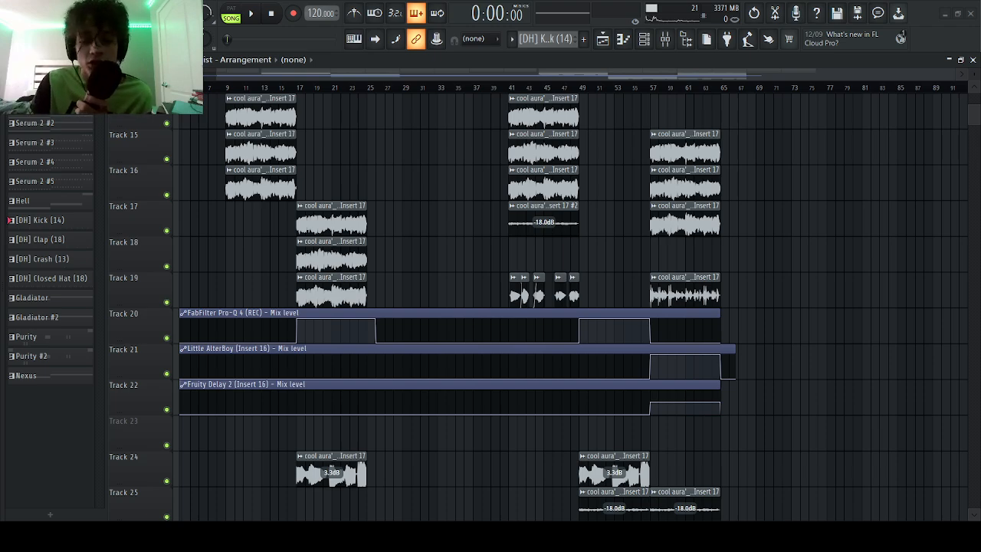
- Play the full arrangement from bar 9 through the section ending near bar 24, and stop playback
{"action": "scroll", "coordinate": [303, 162], "scroll_direction": "up", "scroll_amount": 3}
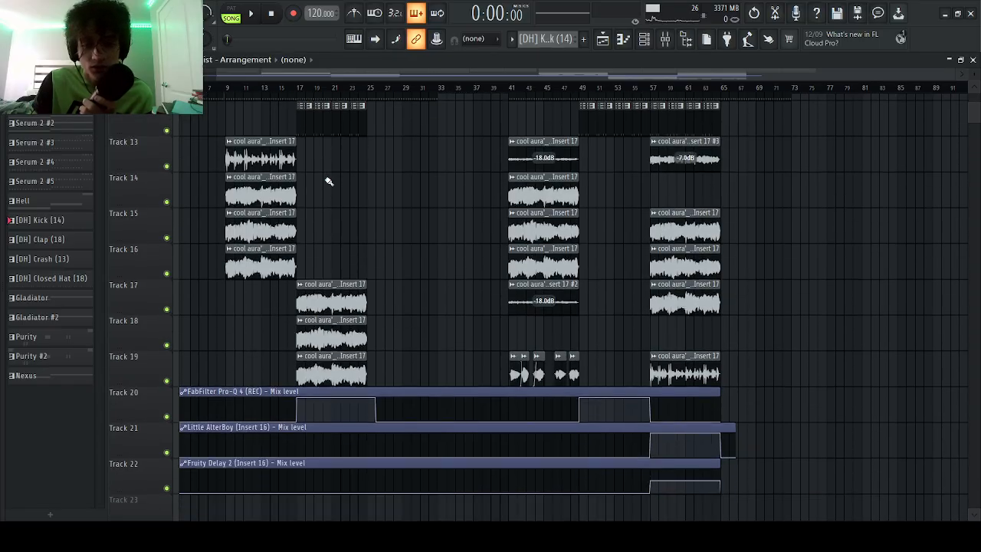
{"action": "scroll", "coordinate": [403, 243], "scroll_direction": "down", "scroll_amount": 5}
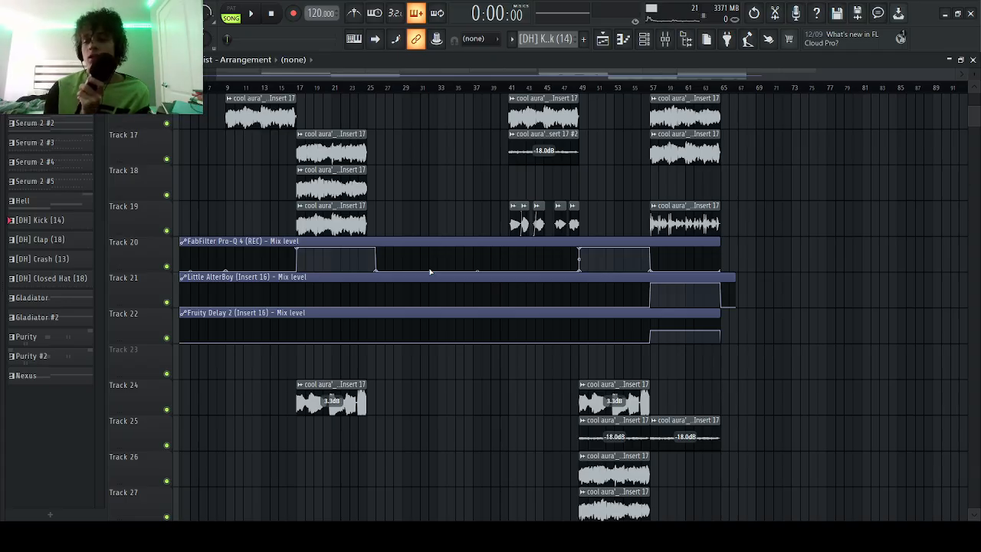
{"action": "scroll", "coordinate": [430, 265], "scroll_direction": "up", "scroll_amount": 6}
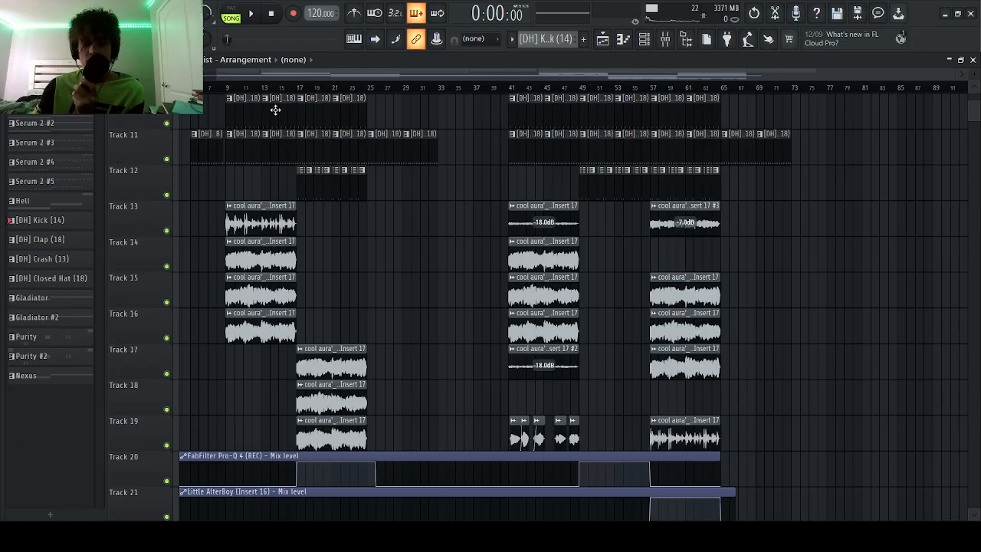
{"action": "left_click", "coordinate": [227, 87]}
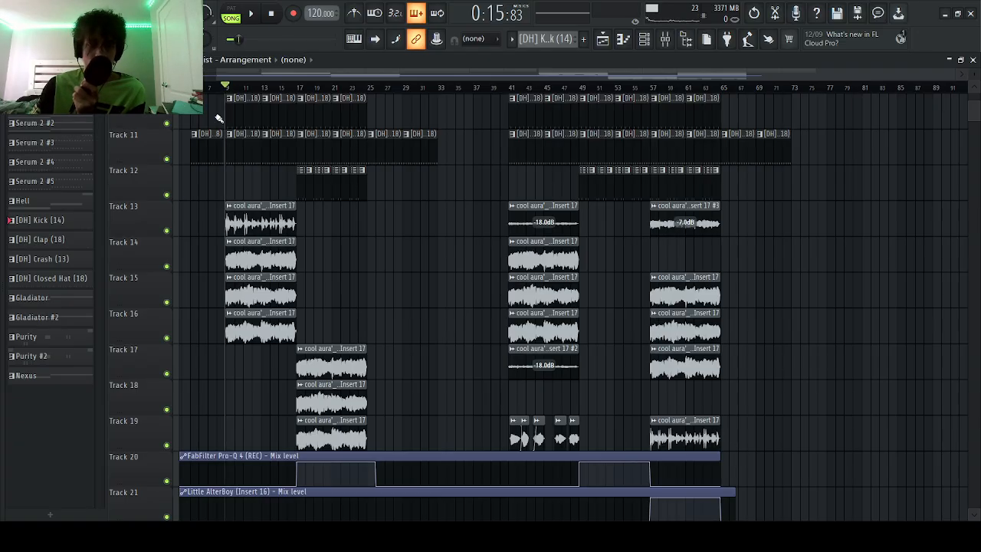
{"action": "left_click", "coordinate": [250, 14]}
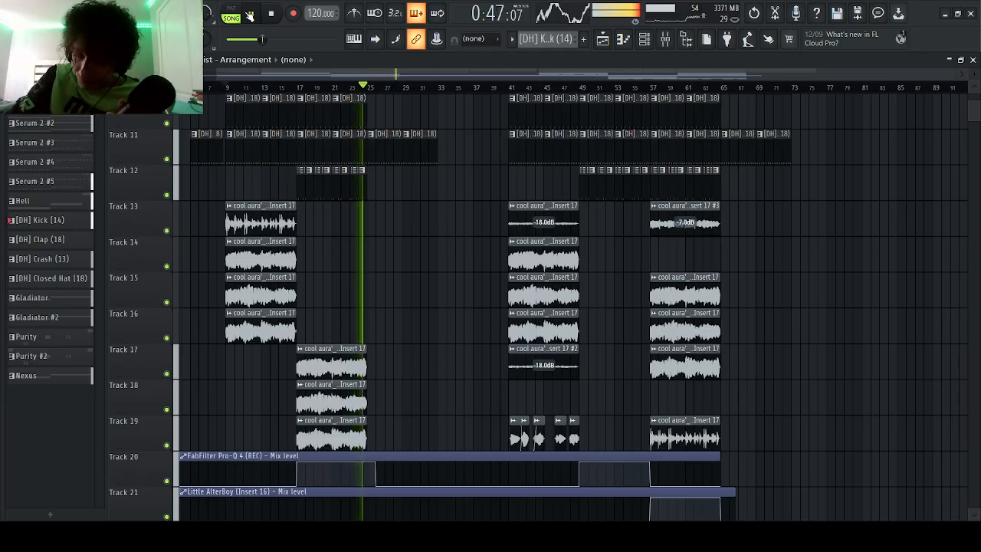
{"action": "key", "text": "space"}
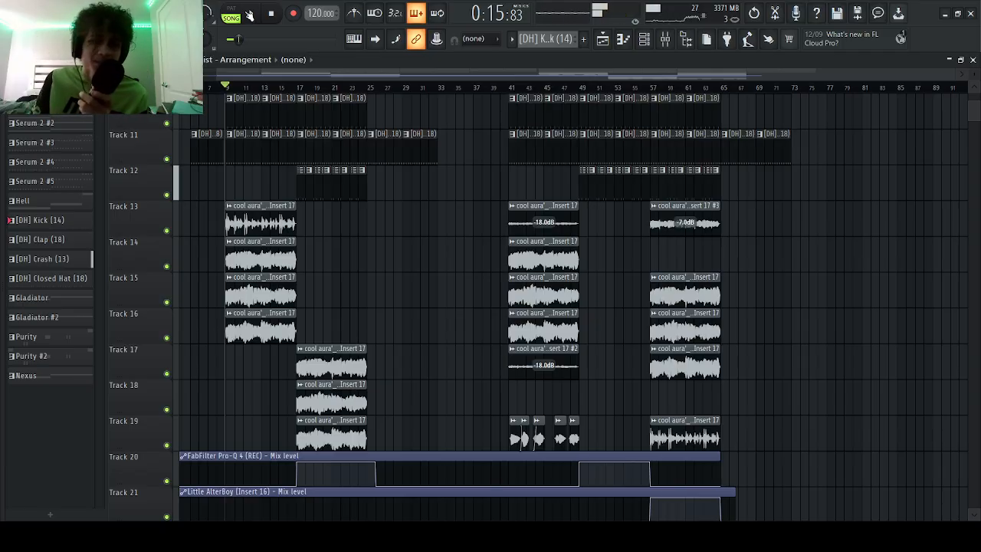
{"action": "left_click", "coordinate": [271, 12]}
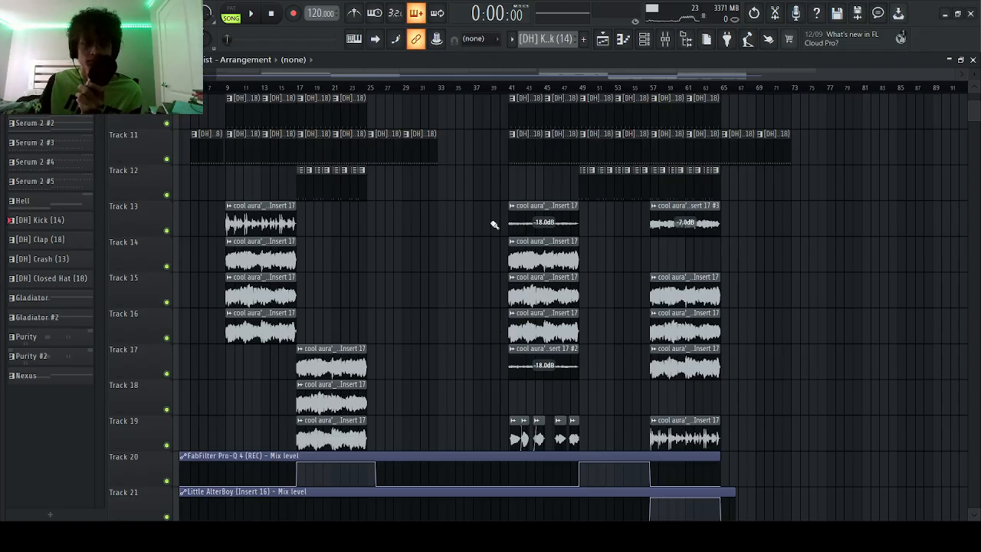
- Inspect the audio clips that start at bar 9 on Track 15 and Track 14
{"action": "double_click", "coordinate": [260, 287]}
{"action": "left_click", "coordinate": [395, 140]}
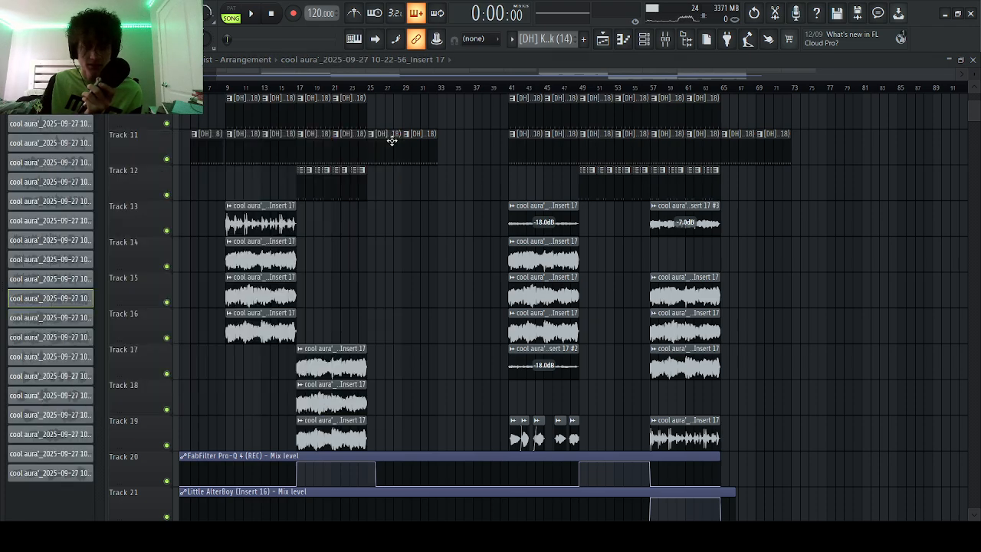
{"action": "double_click", "coordinate": [259, 234]}
{"action": "left_click", "coordinate": [476, 222]}
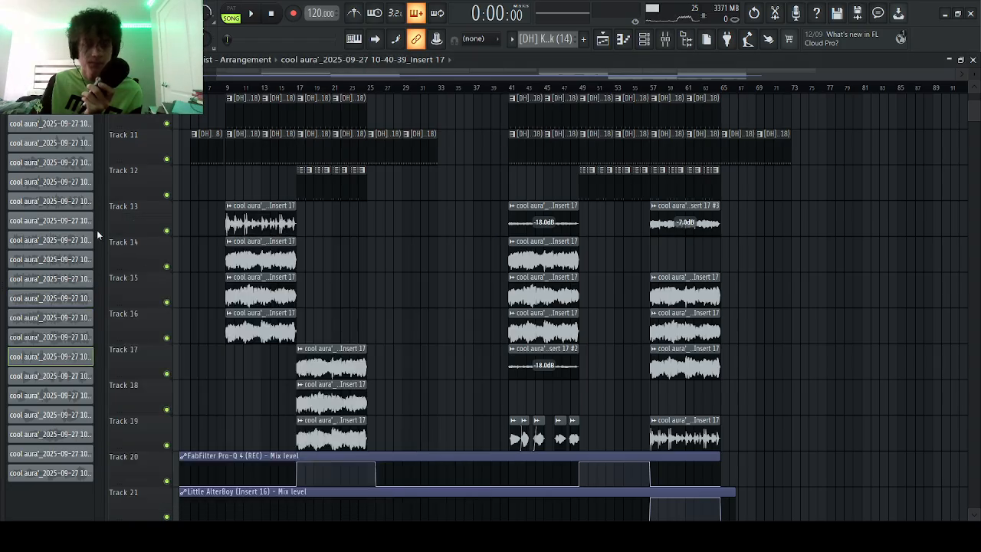
- Solo Track 14 and play its vocal clip from bar 9
{"action": "right_click", "coordinate": [169, 267]}
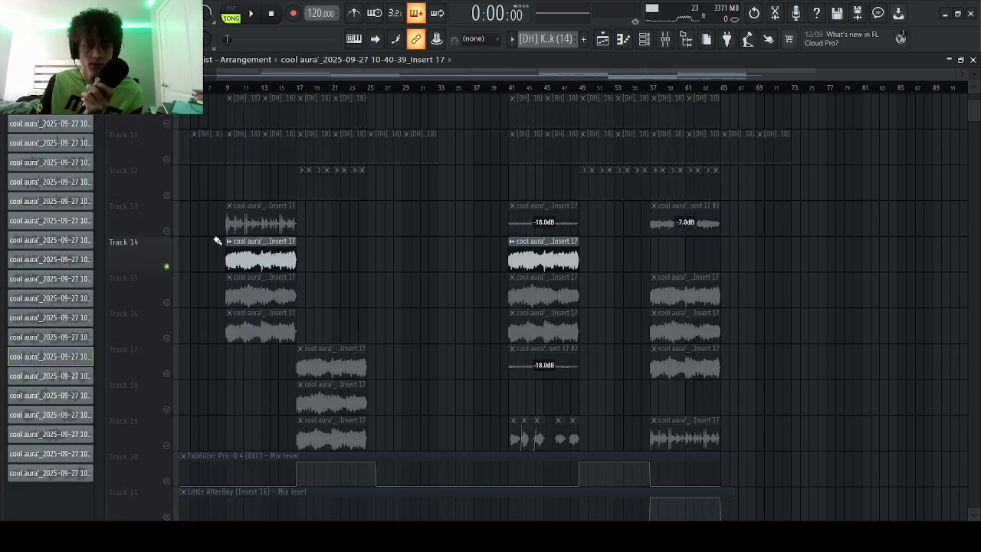
{"action": "left_click", "coordinate": [228, 88]}
{"action": "left_click", "coordinate": [251, 14]}
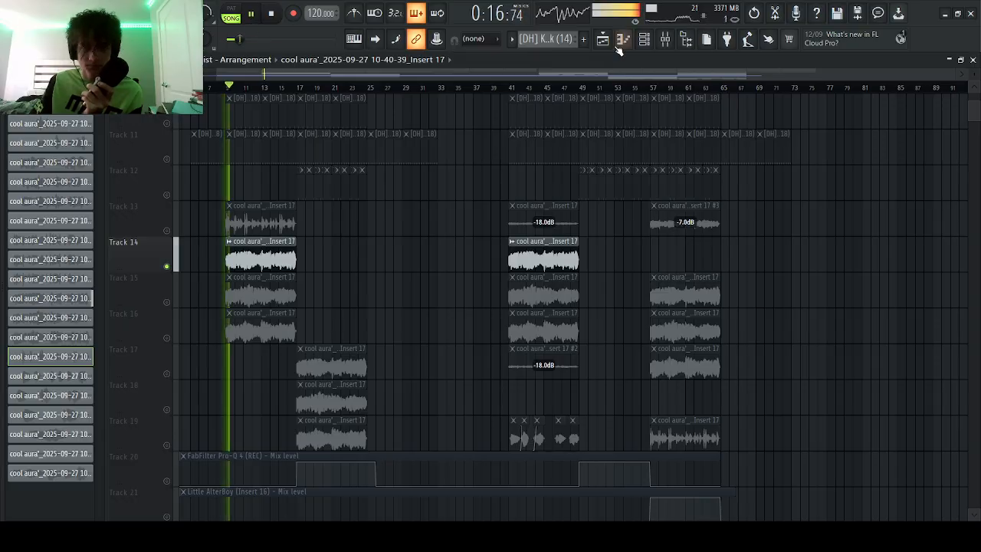
- Select the REC channel on mixer insert 18 to show its effects, and stop playback
{"action": "key", "text": "F9"}
{"action": "left_click", "coordinate": [447, 171]}
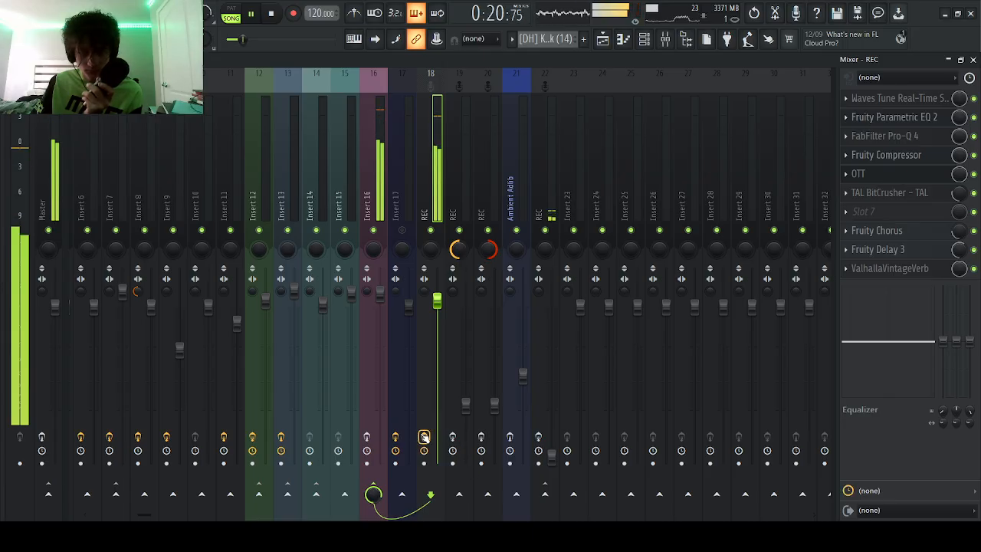
{"action": "left_click", "coordinate": [271, 15]}
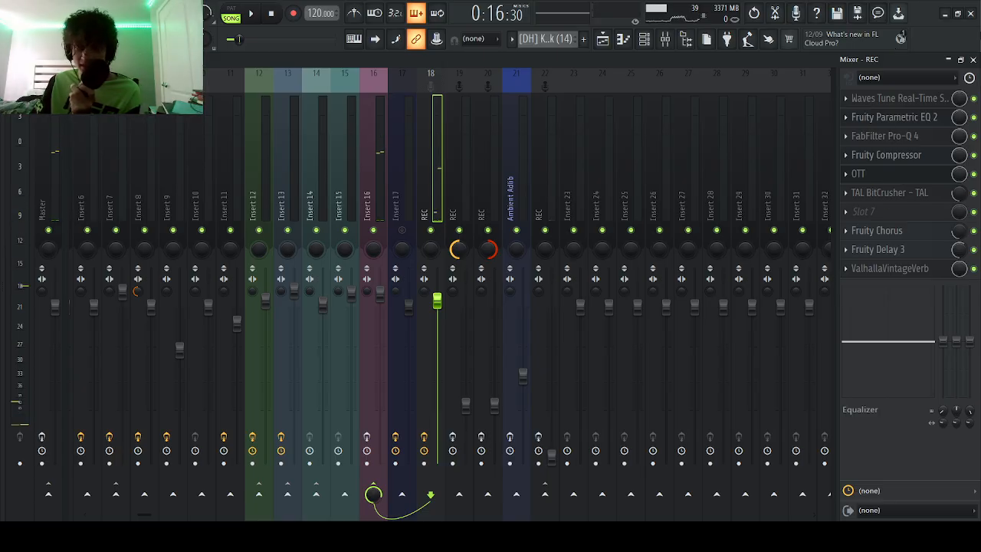
- Inspect the Waves Tune Real-Time and Fruity Parametric EQ 2 settings on the REC mixer channel
{"action": "key", "text": "F5"}
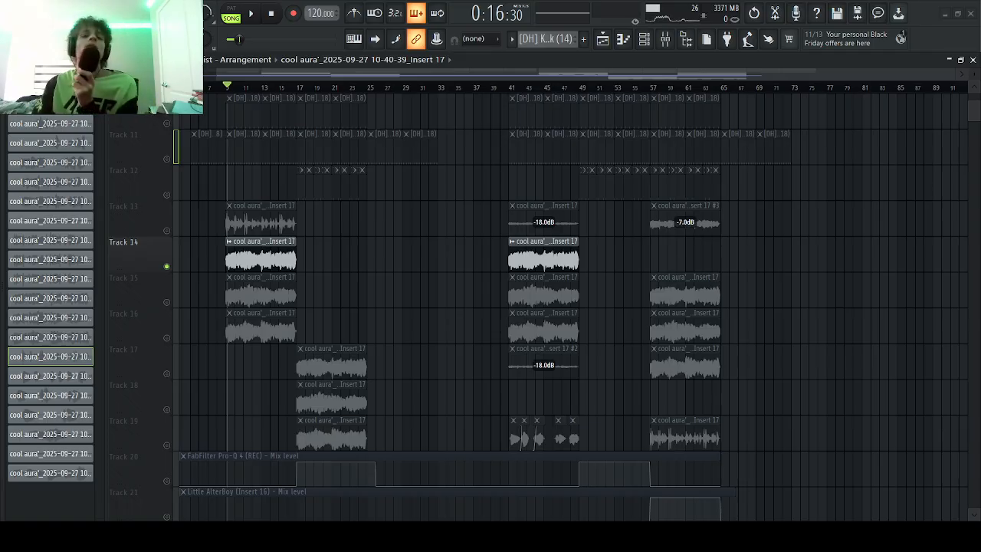
{"action": "left_click", "coordinate": [664, 39]}
{"action": "left_click", "coordinate": [884, 100]}
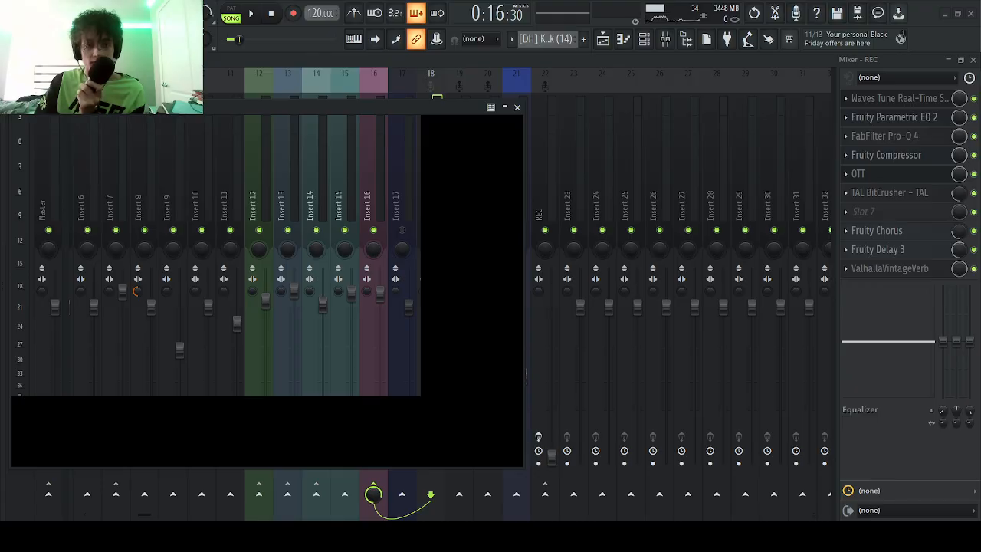
{"action": "left_click", "coordinate": [517, 107]}
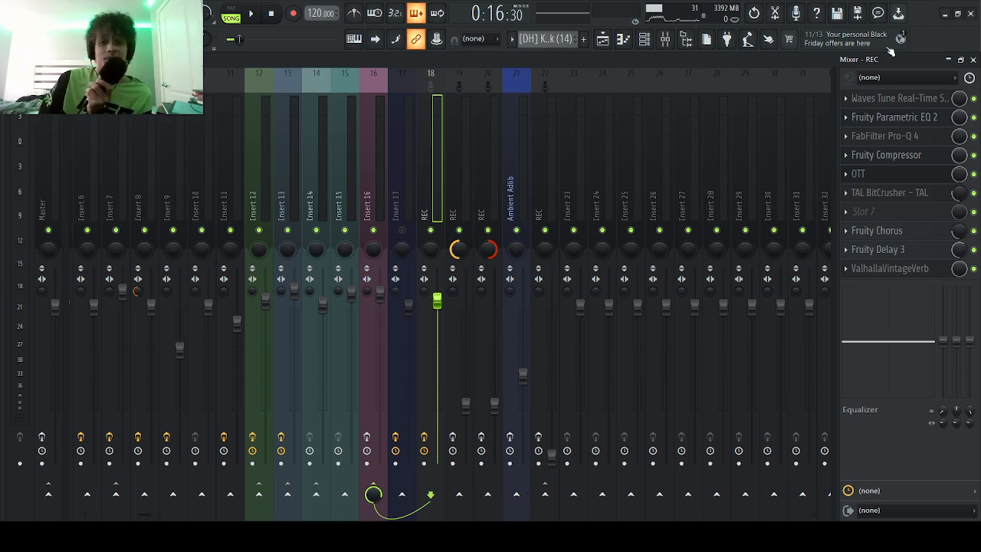
{"action": "left_click", "coordinate": [882, 119]}
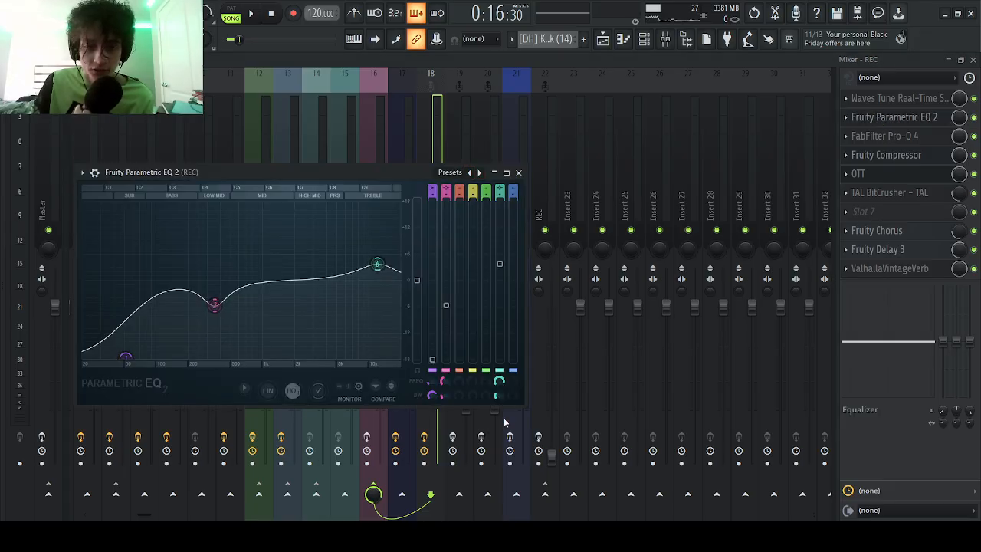
{"action": "left_click", "coordinate": [518, 172]}
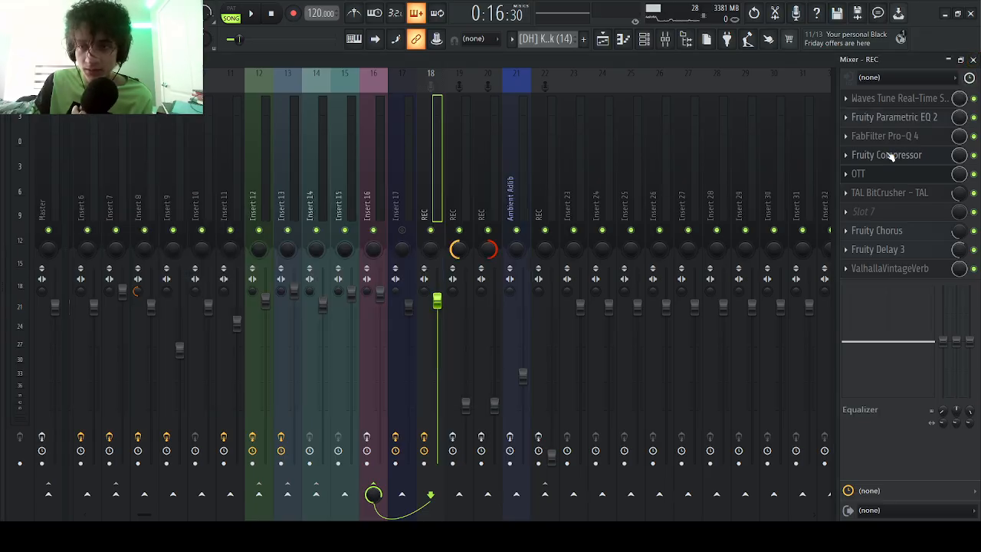
- Disable the REC effects from Fruity Compressor through ValhallaVintageVerb, and view the FabFilter Pro-Q 4 curve
{"action": "left_click", "coordinate": [973, 156]}
{"action": "left_click", "coordinate": [973, 192]}
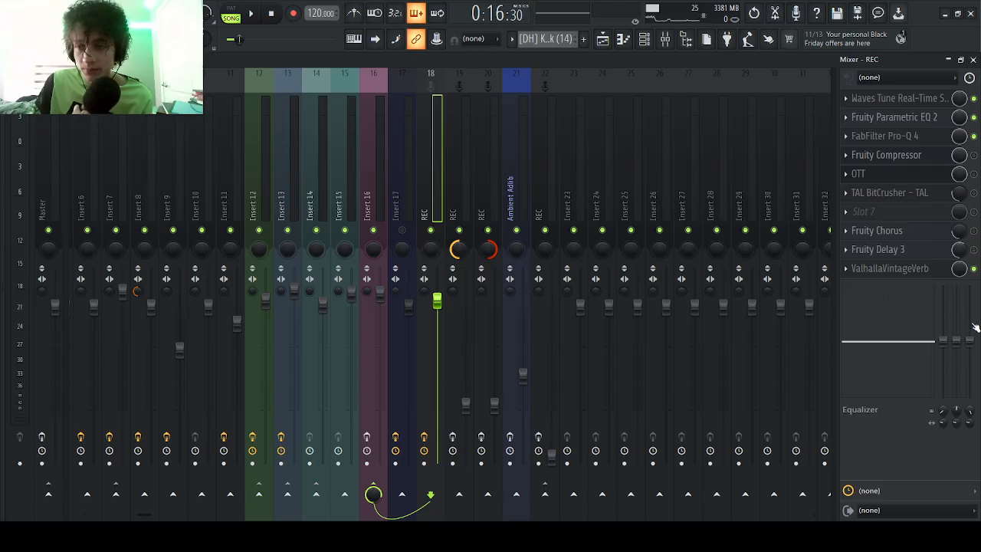
{"action": "left_click", "coordinate": [877, 135]}
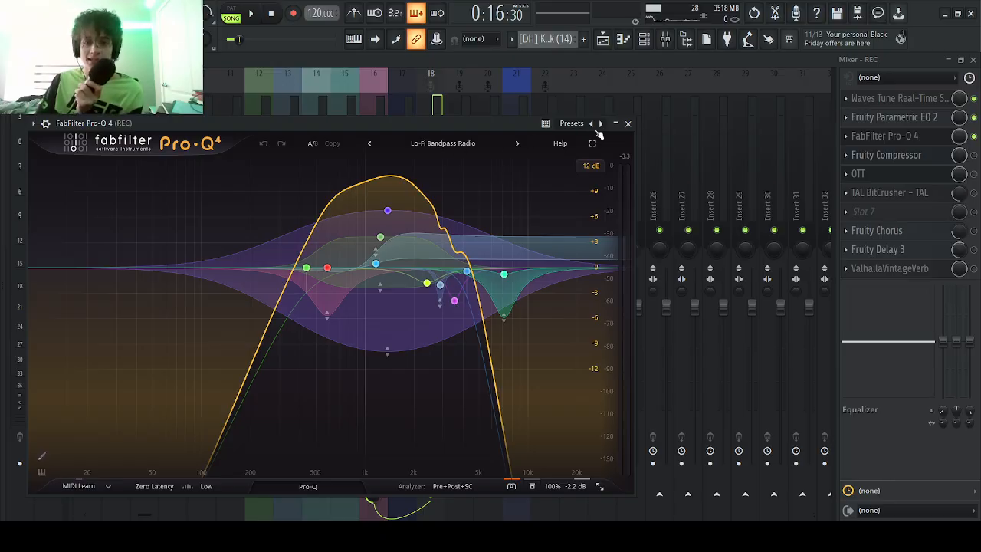
{"action": "left_click", "coordinate": [628, 123]}
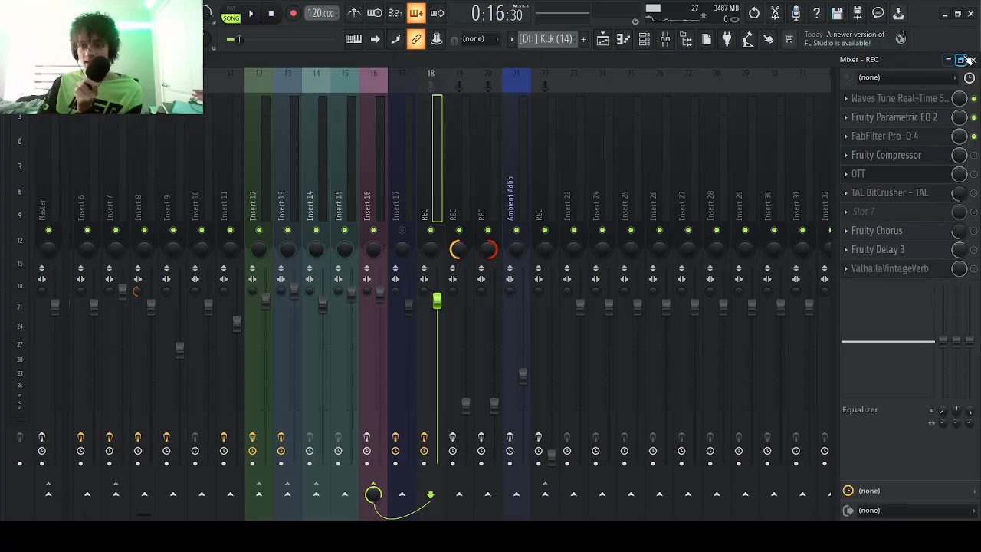
- Unmute the Pro-Q 4 automation on Track 20 and the vocals on Track 17, and play them with Track 14 from bar 13
{"action": "left_click", "coordinate": [962, 59]}
{"action": "left_click", "coordinate": [267, 87]}
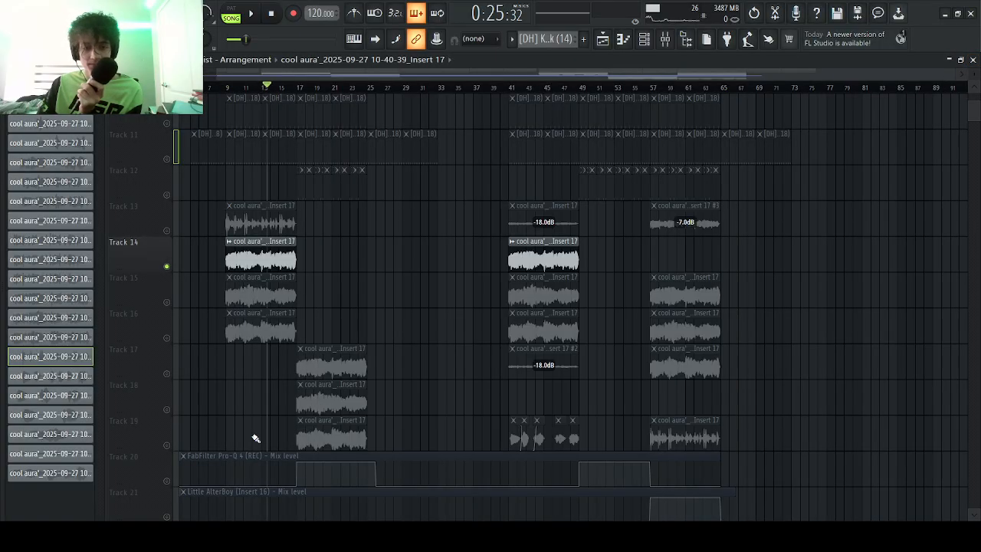
{"action": "left_click", "coordinate": [166, 480]}
{"action": "key", "text": "space"}
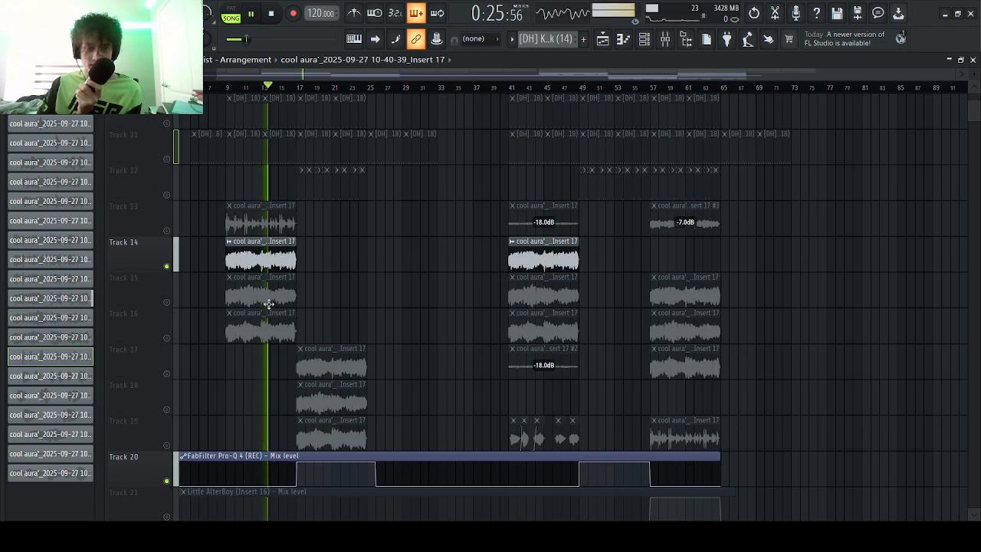
{"action": "left_click", "coordinate": [169, 373]}
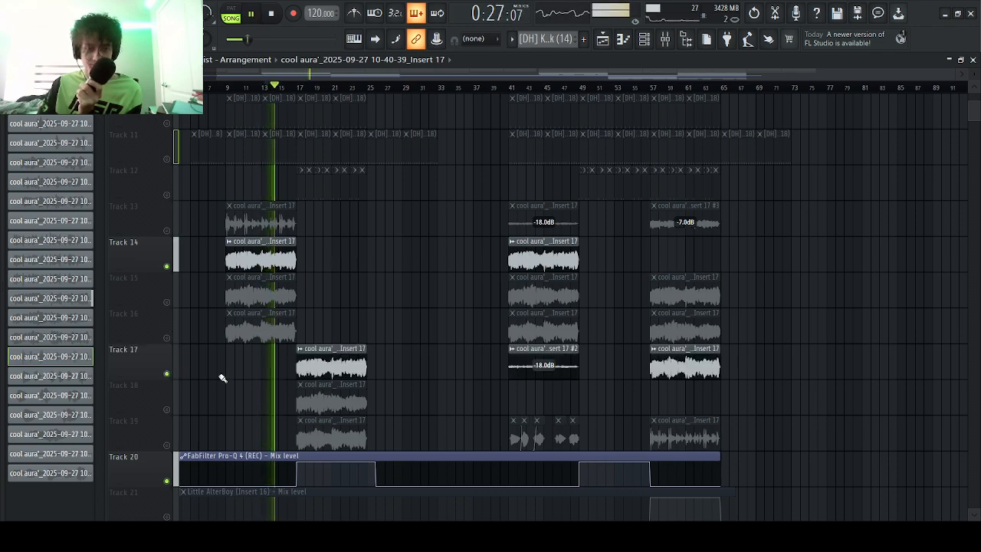
{"action": "left_click", "coordinate": [665, 39]}
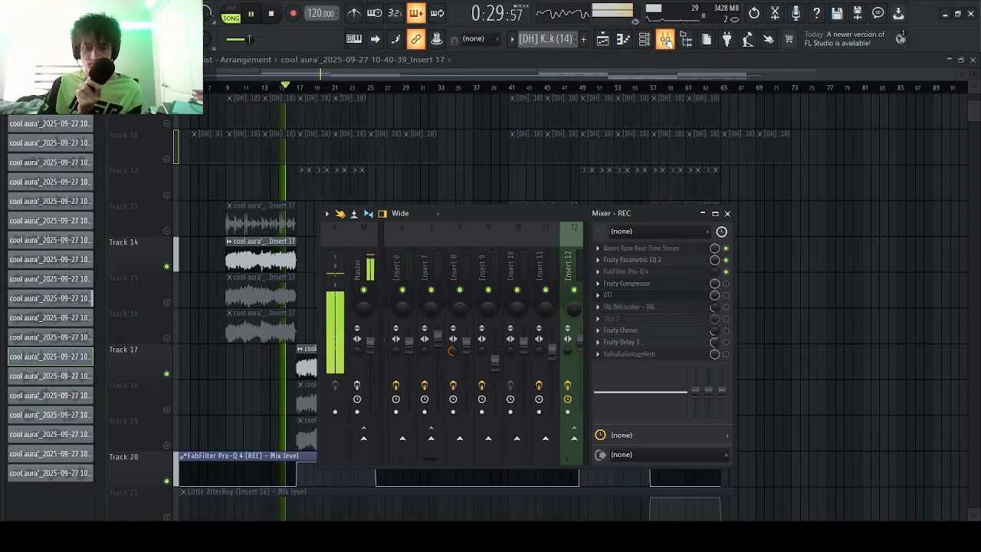
{"action": "left_click", "coordinate": [665, 39]}
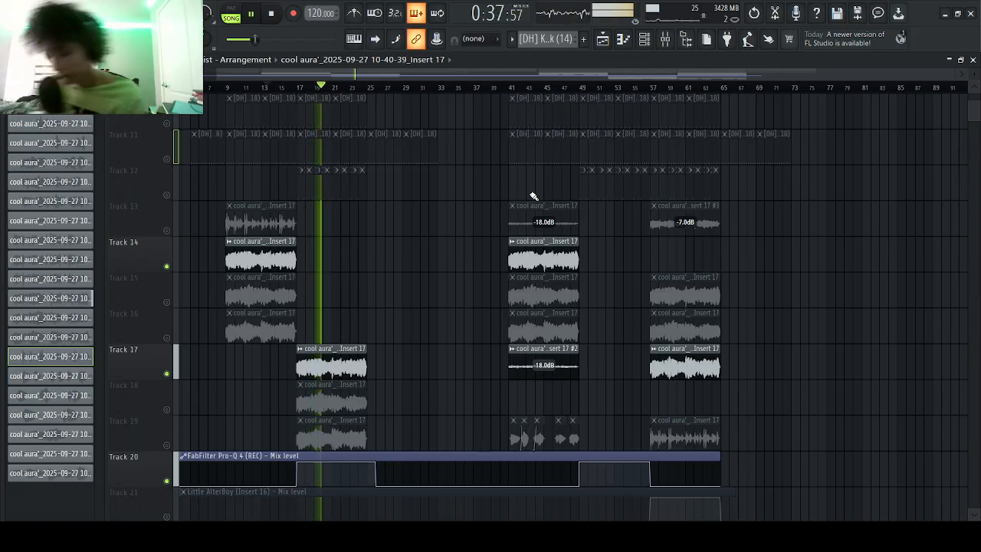
{"action": "key", "text": "space"}
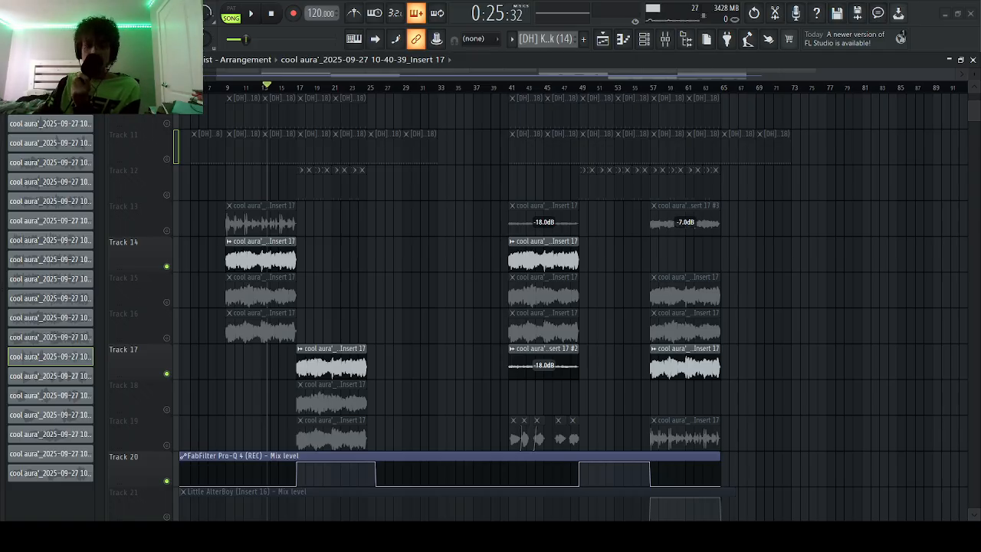
- Reactivate all playlist tracks, and mute the extra vocal layers on Tracks 13, 15, 16, 18 and 19
{"action": "right_click", "coordinate": [167, 159]}
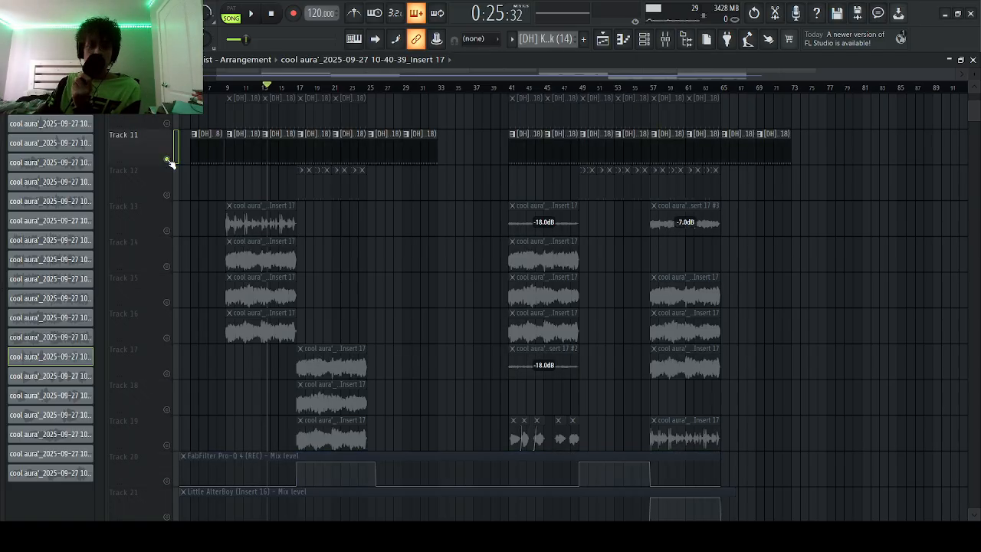
{"action": "right_click", "coordinate": [166, 160]}
{"action": "left_click", "coordinate": [168, 302]}
{"action": "left_click", "coordinate": [168, 338]}
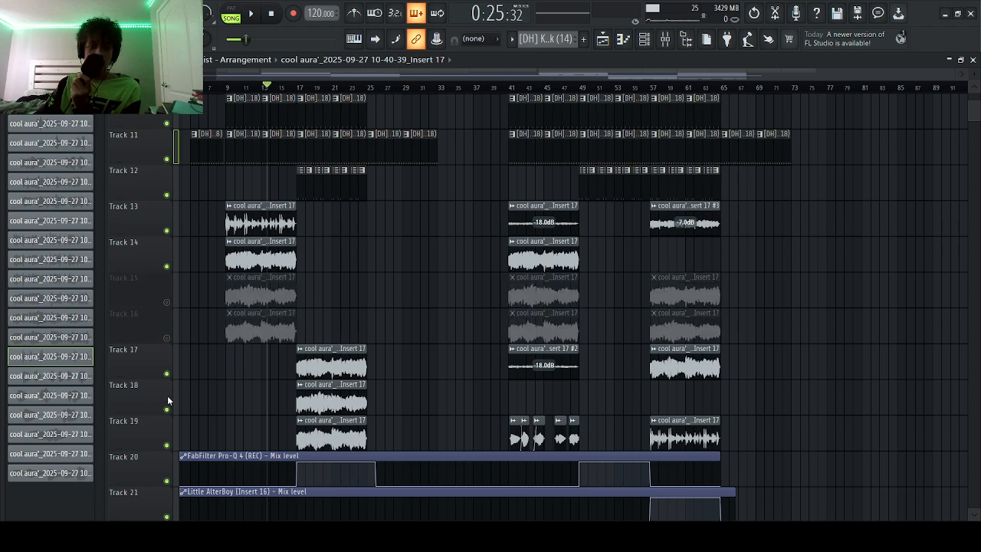
{"action": "left_click", "coordinate": [167, 410]}
{"action": "left_click", "coordinate": [168, 443]}
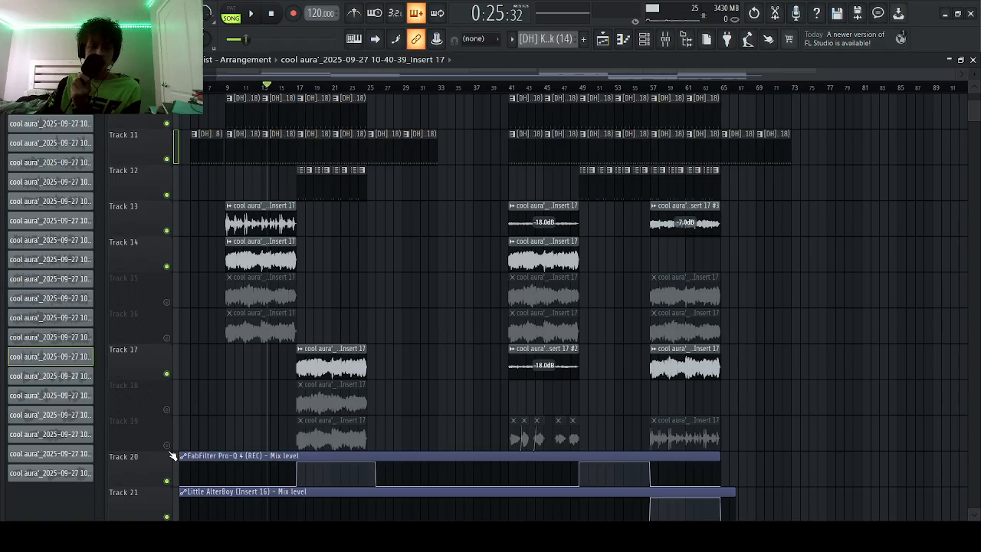
{"action": "left_click", "coordinate": [170, 229]}
- Check the REC effect chain, and play the arrangement from bar 9 with only the Track 14 and 17 vocals active
{"action": "left_click", "coordinate": [230, 85]}
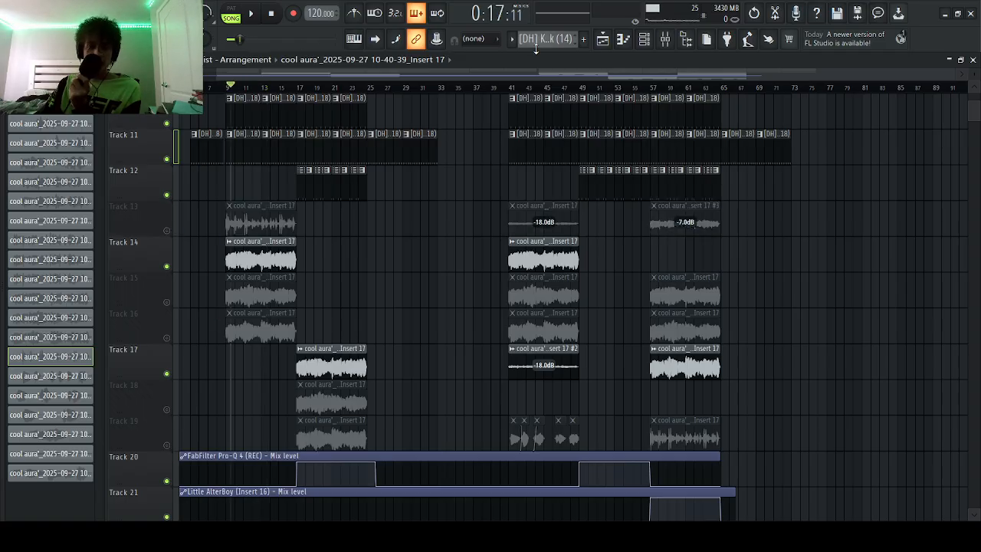
{"action": "left_click", "coordinate": [657, 39]}
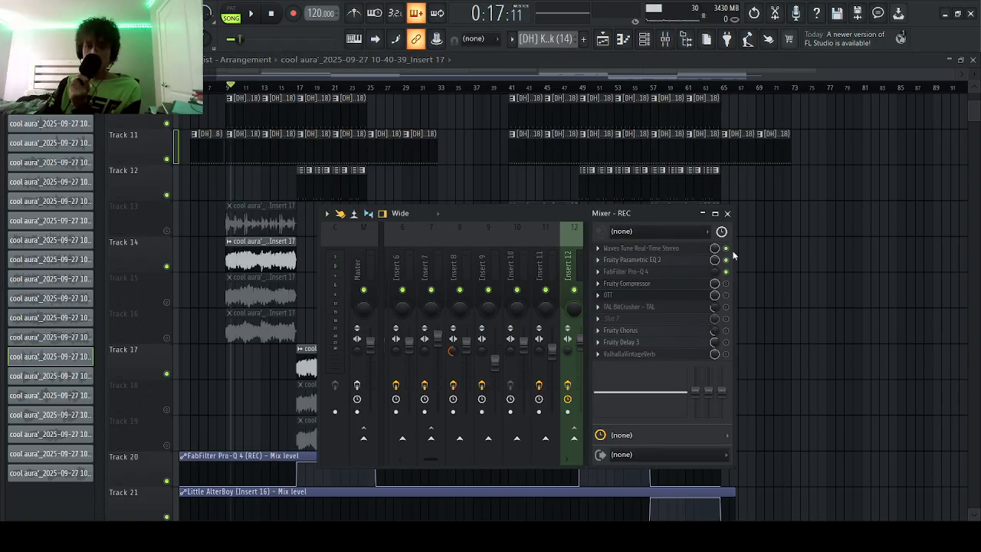
{"action": "left_click", "coordinate": [728, 213]}
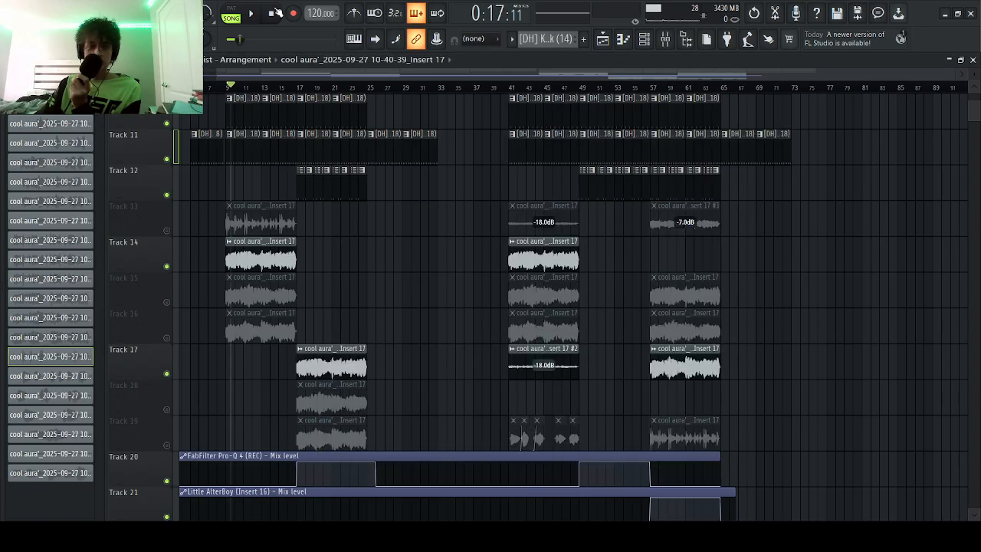
{"action": "left_click", "coordinate": [253, 15]}
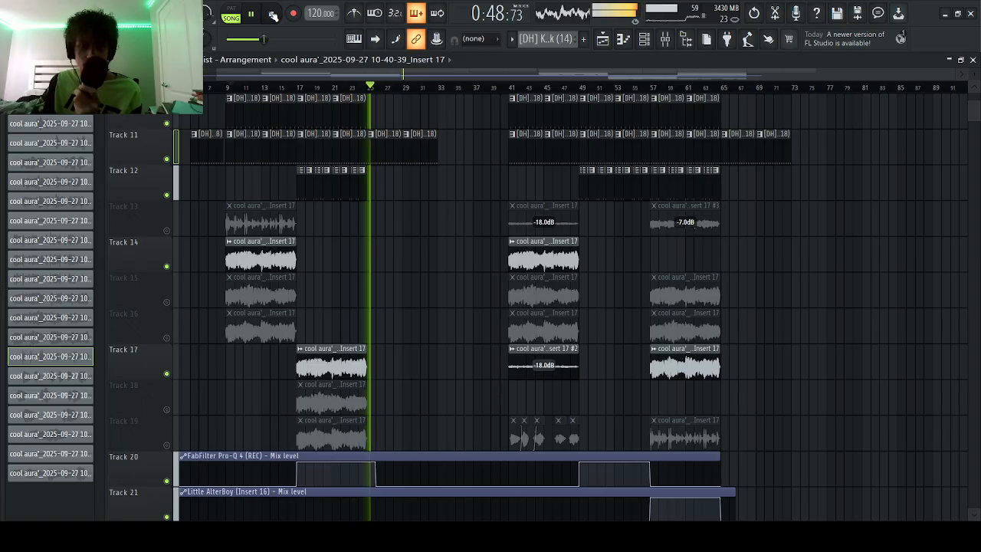
{"action": "key", "text": "space"}
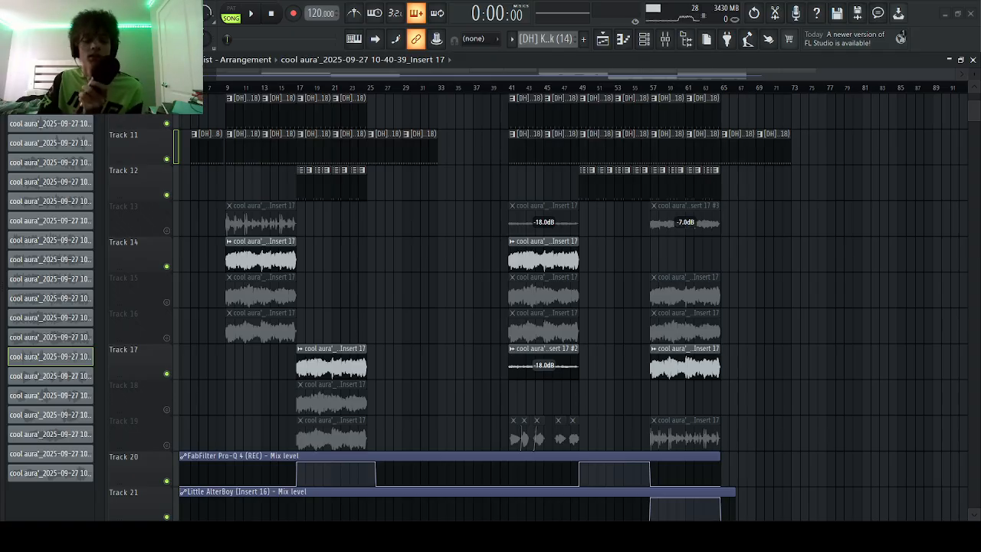
- Set the playback position to bar 9, and inspect the sample settings of the vocal clip just below the main vocal
{"action": "left_click", "coordinate": [232, 92]}
{"action": "double_click", "coordinate": [253, 273]}
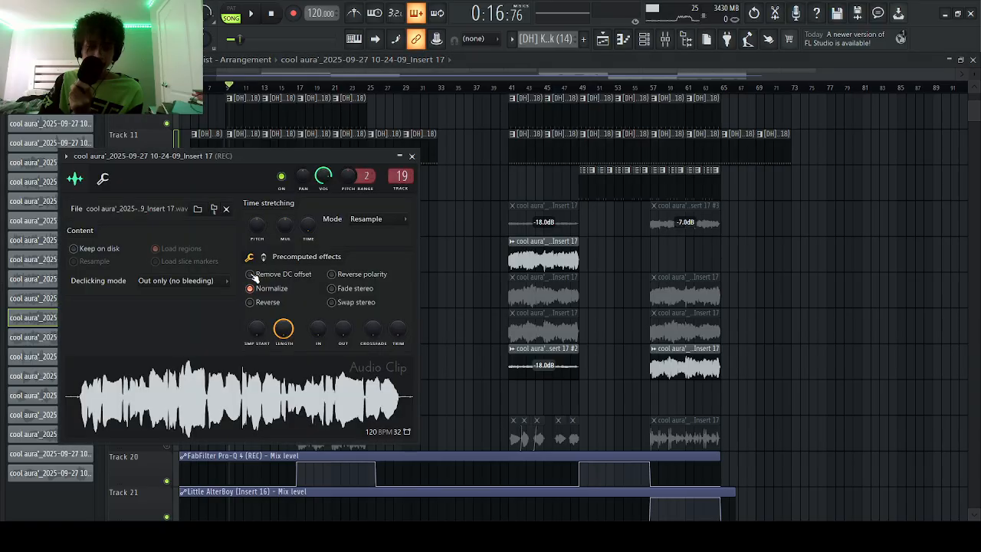
{"action": "left_click", "coordinate": [412, 156]}
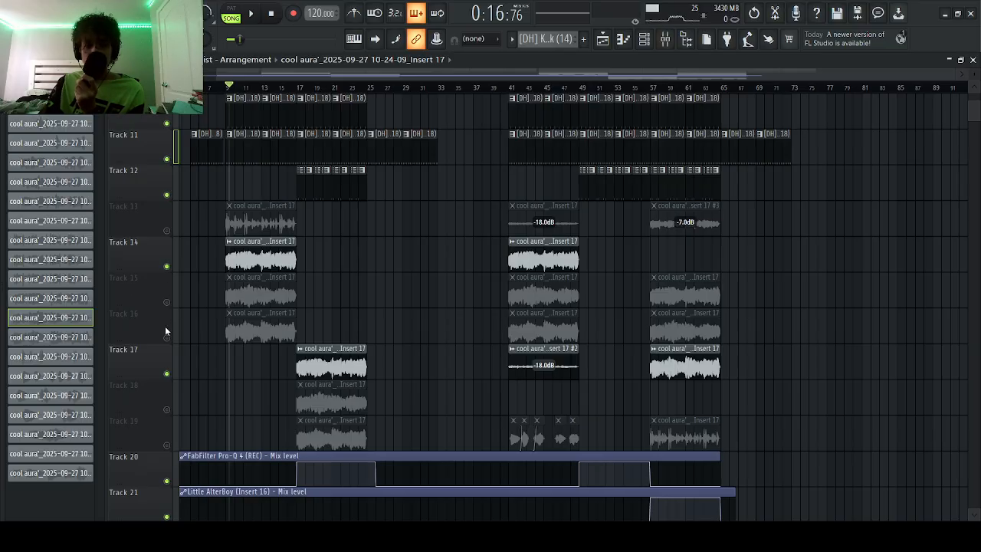
- Show the mixer at full size, and review the Fruity Compressor and OTT settings on REC mixer track 18
{"action": "left_click", "coordinate": [665, 39]}
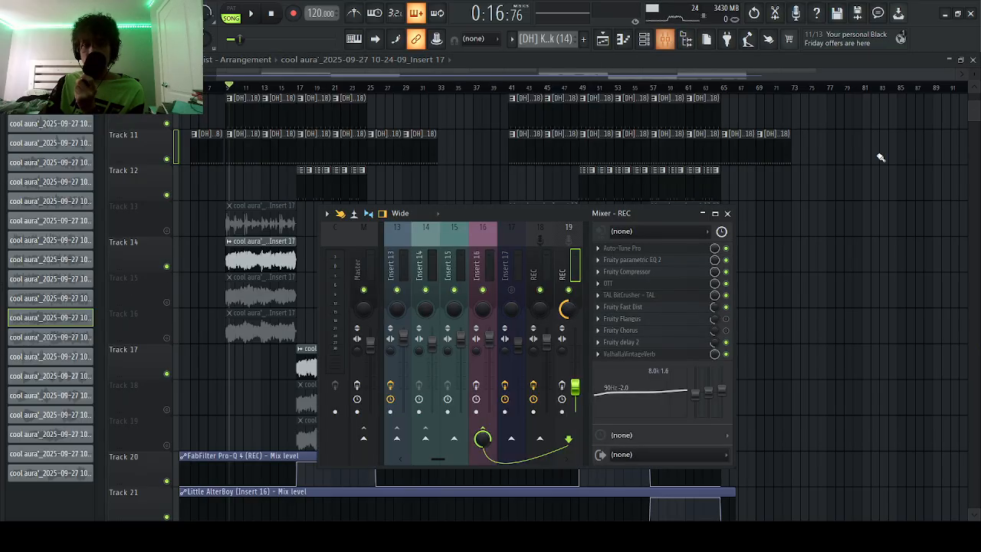
{"action": "left_click", "coordinate": [714, 213]}
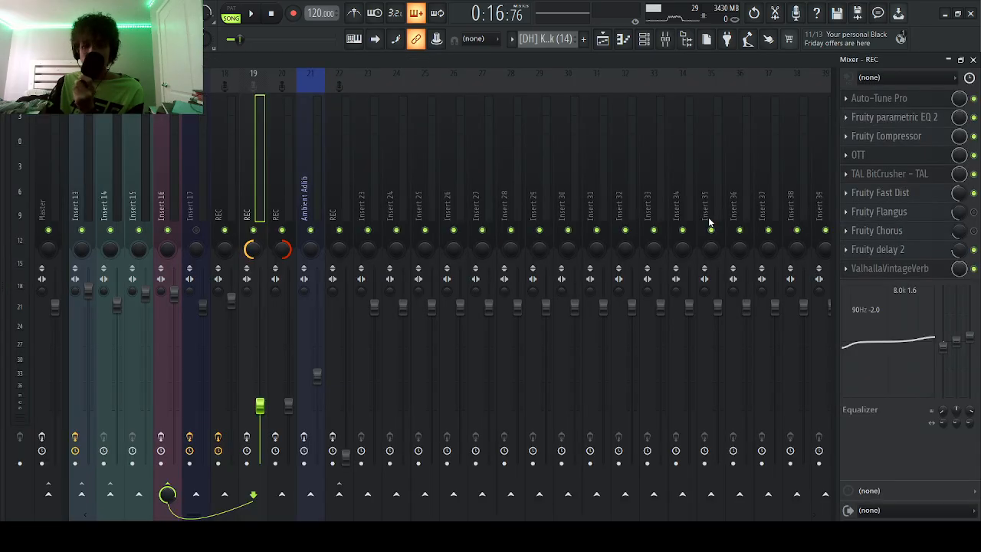
{"action": "left_click", "coordinate": [238, 146]}
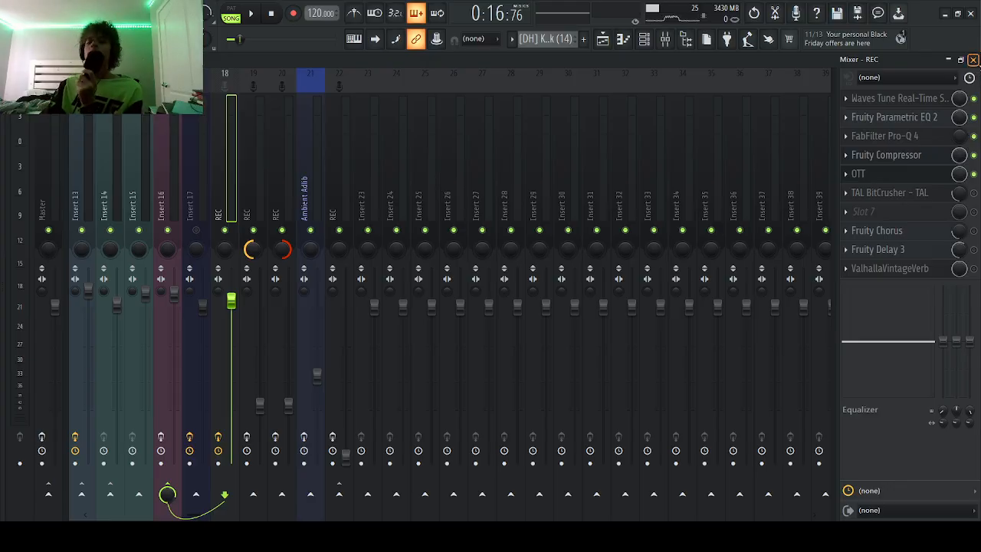
{"action": "left_click", "coordinate": [951, 154]}
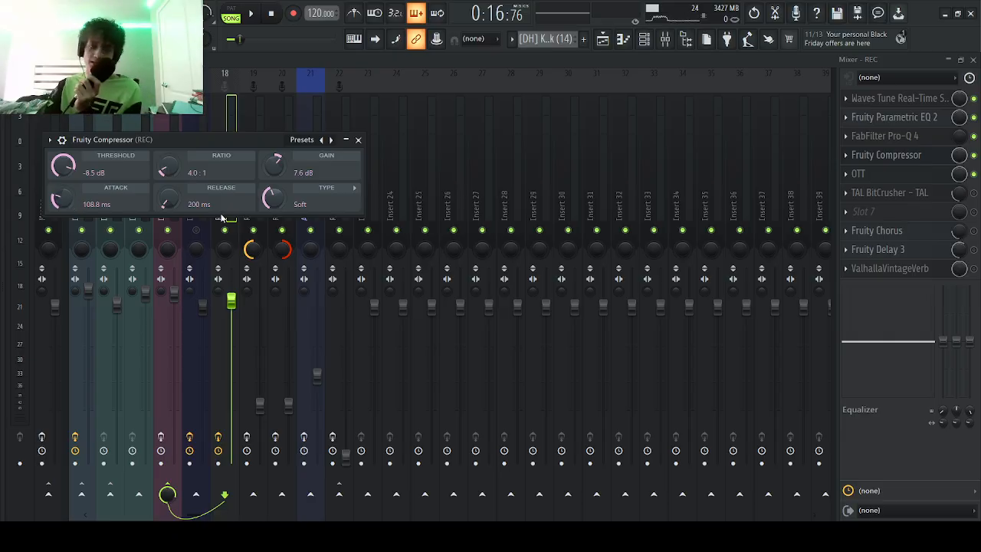
{"action": "left_click", "coordinate": [358, 140]}
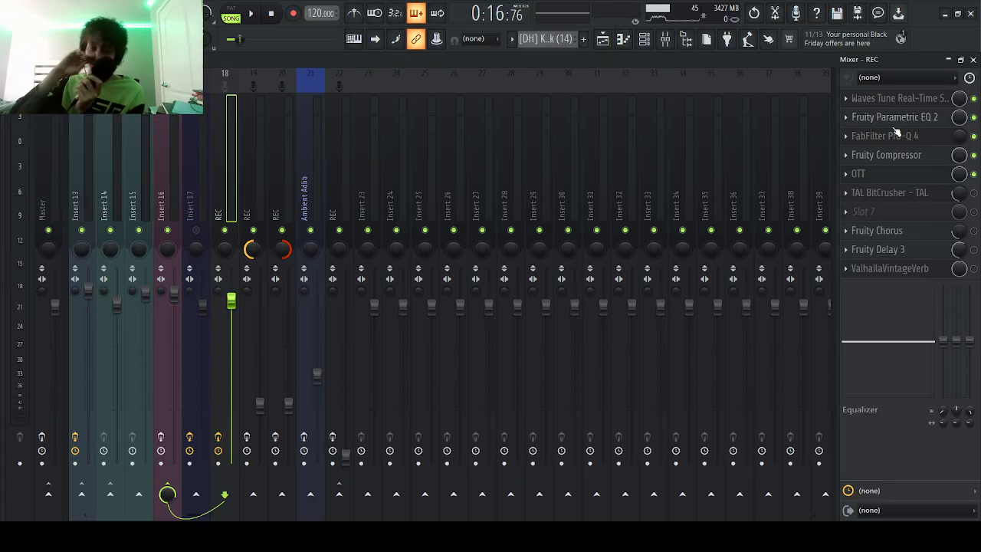
{"action": "left_click", "coordinate": [918, 176]}
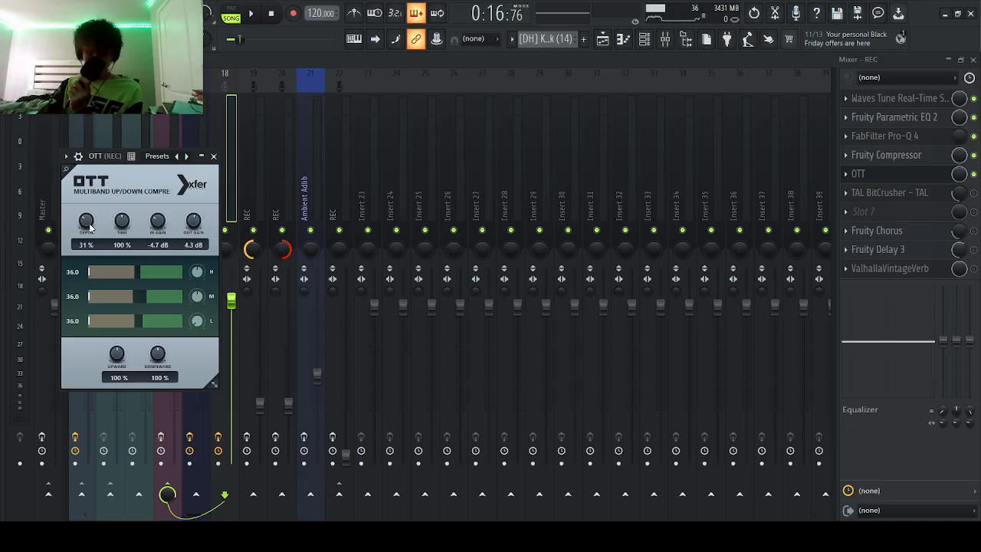
{"action": "left_click", "coordinate": [213, 156]}
{"action": "left_click", "coordinate": [972, 59]}
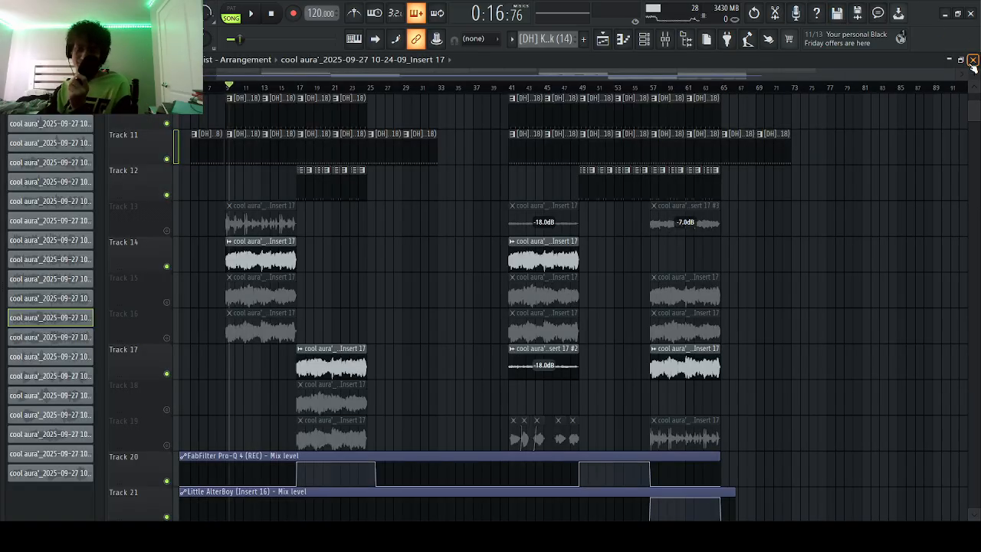
- Play the main vocals from bar 9 with Fruity Compressor and OTT active, and stop after the Track 17 section
{"action": "key", "text": "space"}
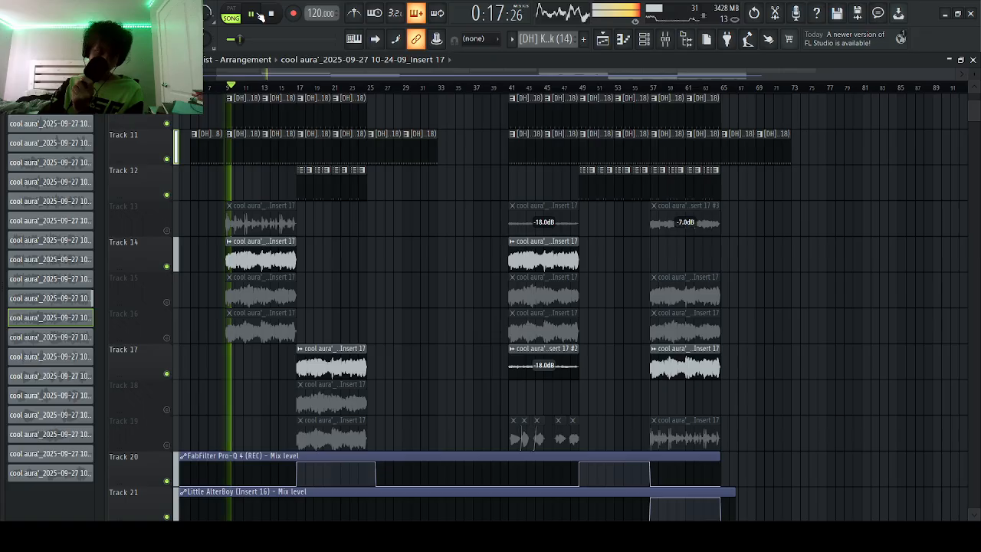
{"action": "scroll", "coordinate": [418, 146], "scroll_direction": "down", "scroll_amount": 1}
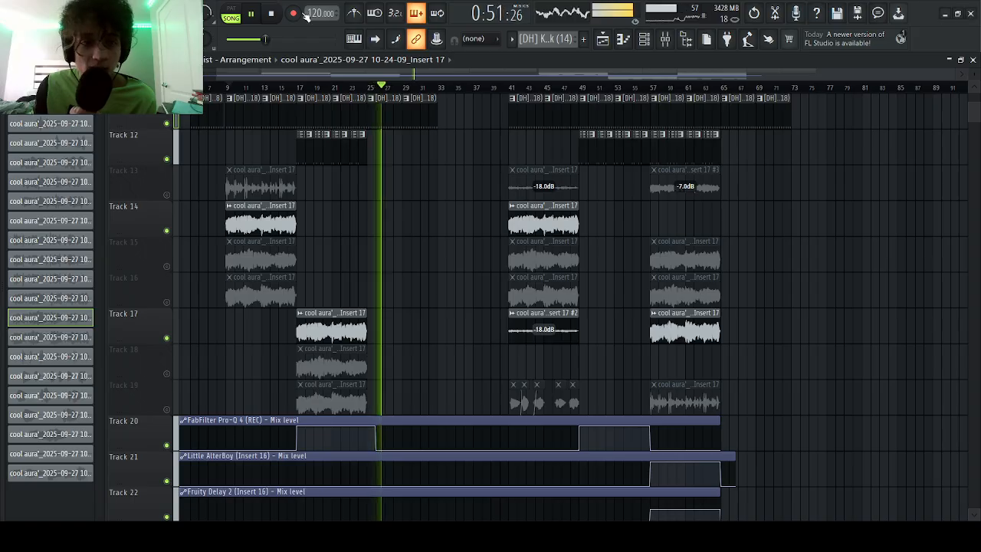
{"action": "left_click", "coordinate": [271, 14]}
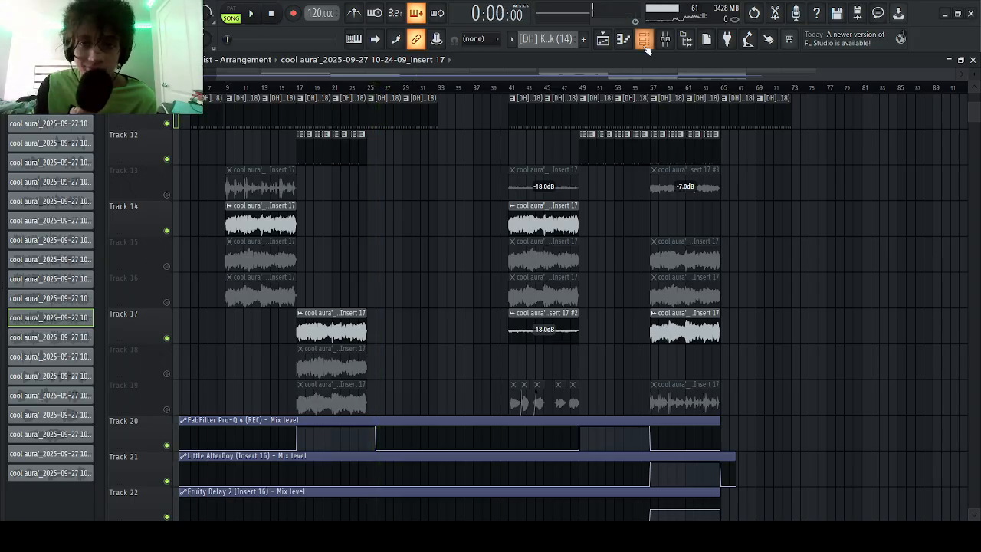
- Enable TAL BitCrusher on REC mixer track 18, and play the arrangement from the start of bar 9
{"action": "left_click", "coordinate": [665, 39]}
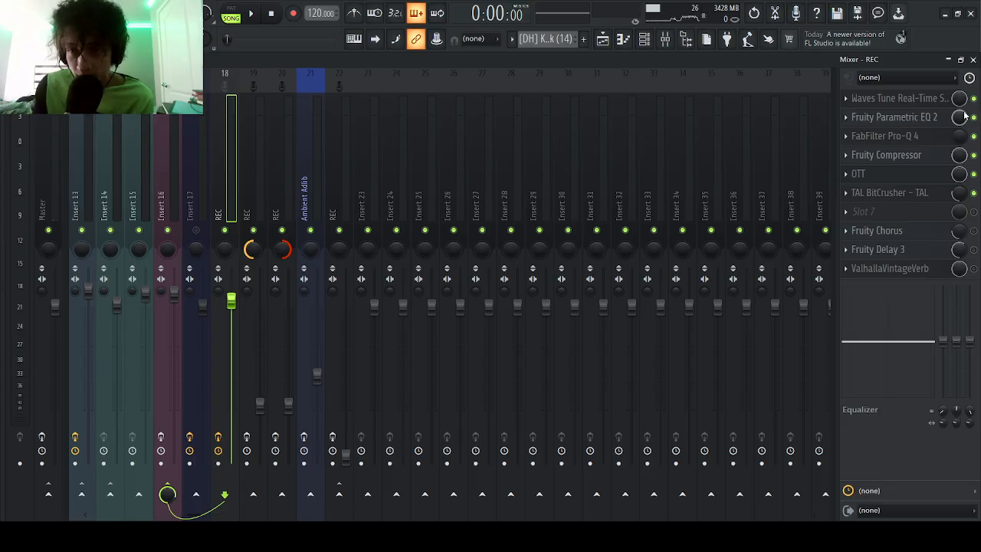
{"action": "left_click", "coordinate": [972, 59]}
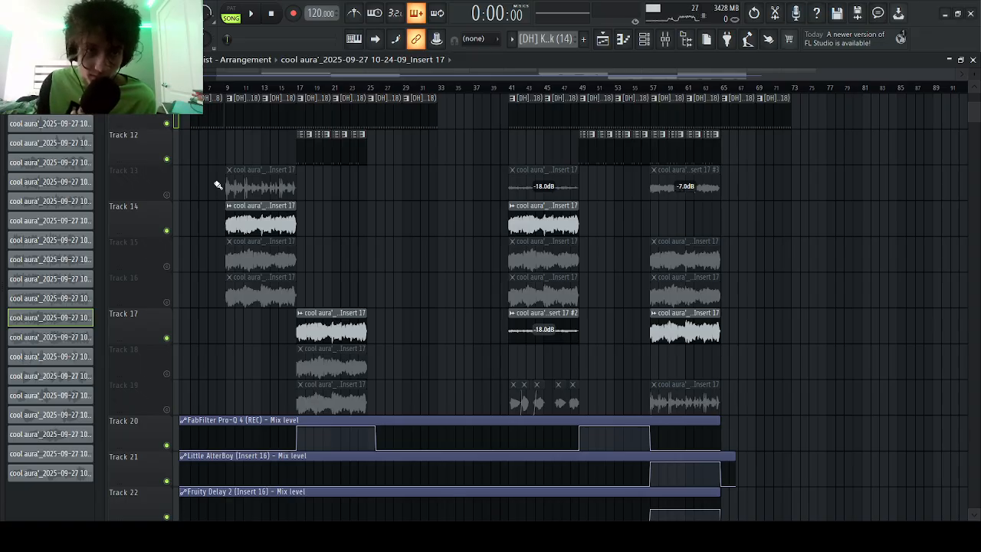
{"action": "left_click", "coordinate": [225, 87]}
{"action": "left_click", "coordinate": [250, 14]}
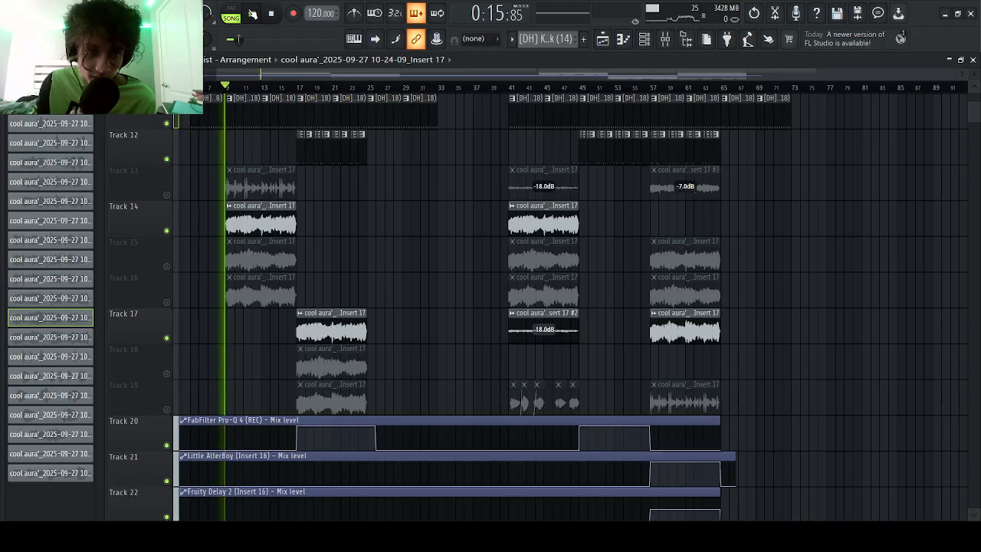
- Stop playback, enable Fruity Chorus, Fruity Delay 3 and ValhallaVintageVerb on REC mixer track 18, and view the reverb's settings
{"action": "left_click", "coordinate": [670, 43]}
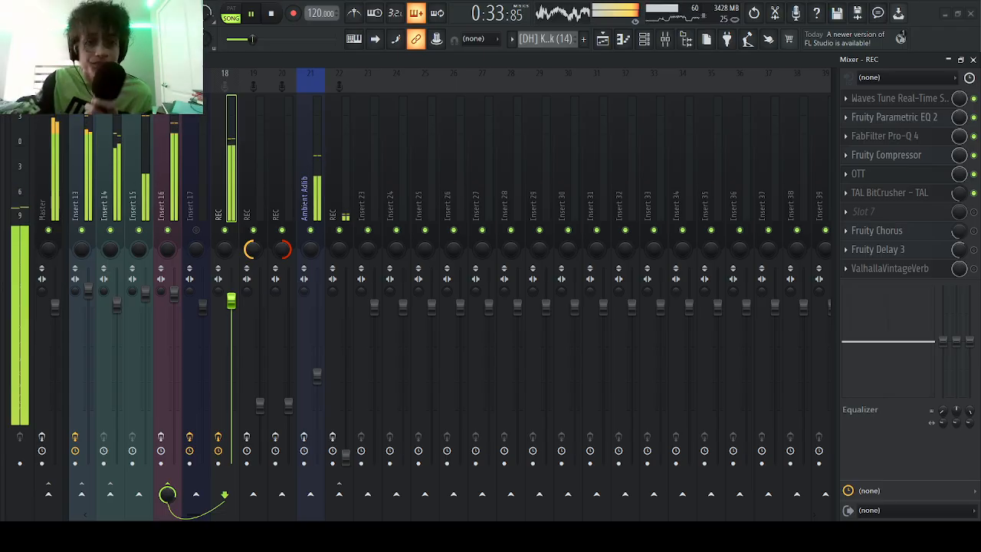
{"action": "left_click", "coordinate": [271, 13]}
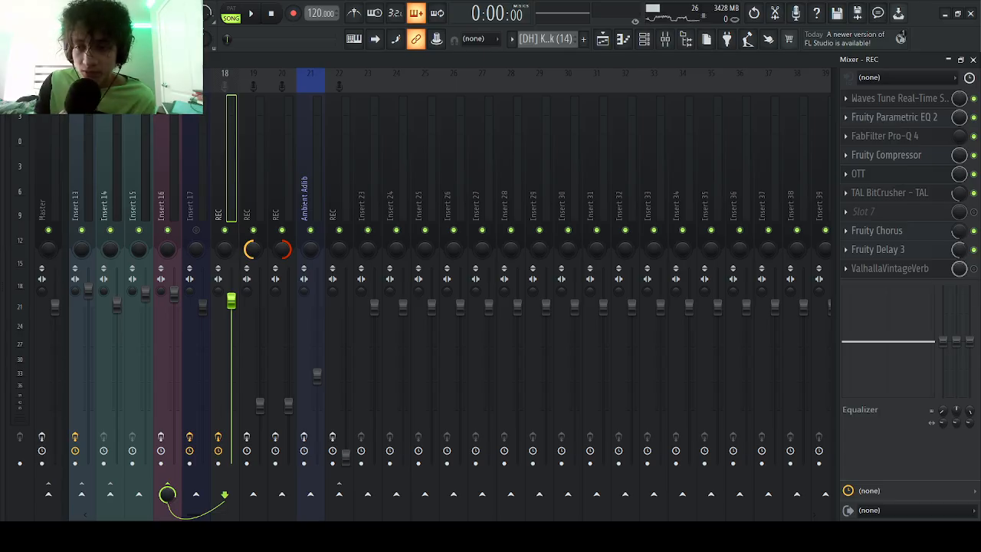
{"action": "left_click", "coordinate": [888, 269]}
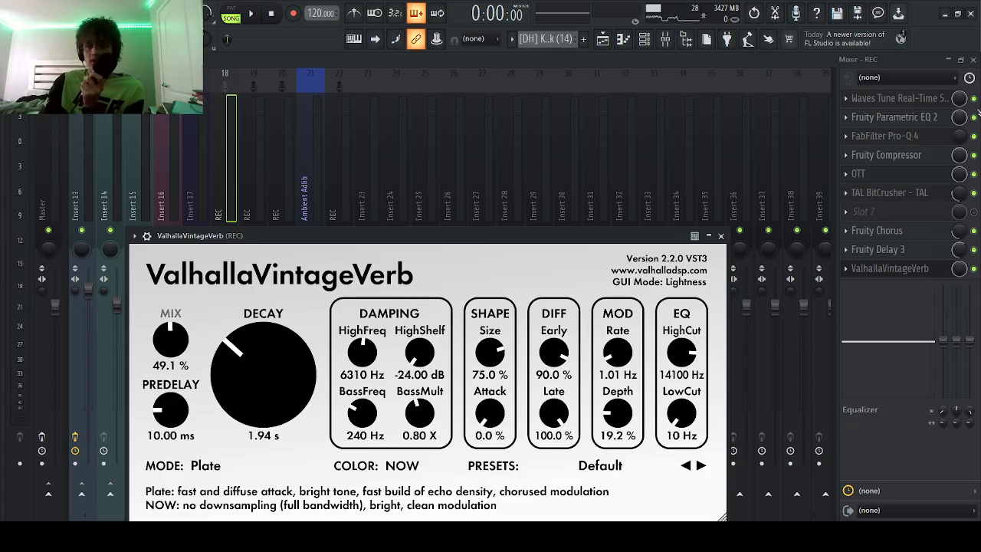
{"action": "left_click", "coordinate": [721, 236]}
{"action": "key", "text": "F5"}
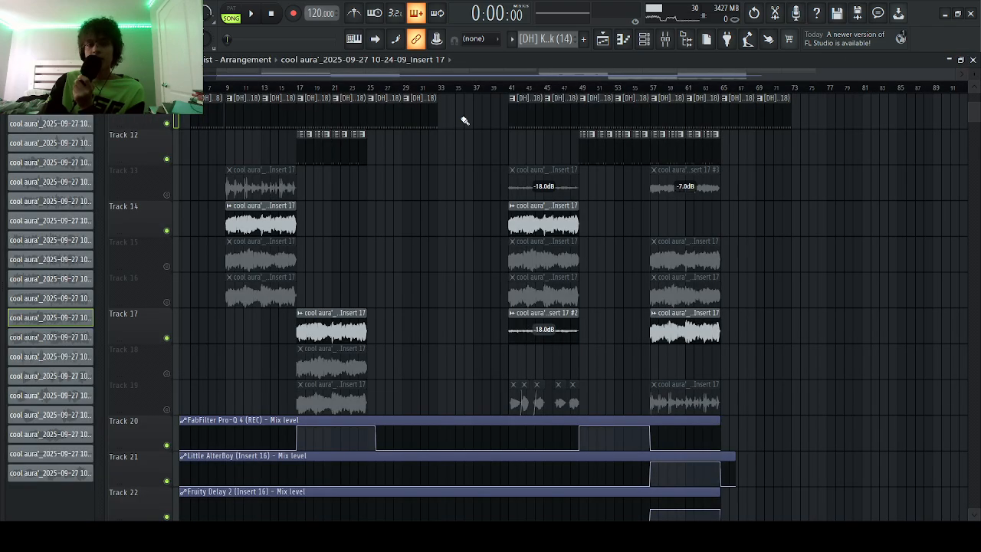
- Play the main vocals from bar 9 with the full effect chain active, and stop playback
{"action": "left_click", "coordinate": [231, 88]}
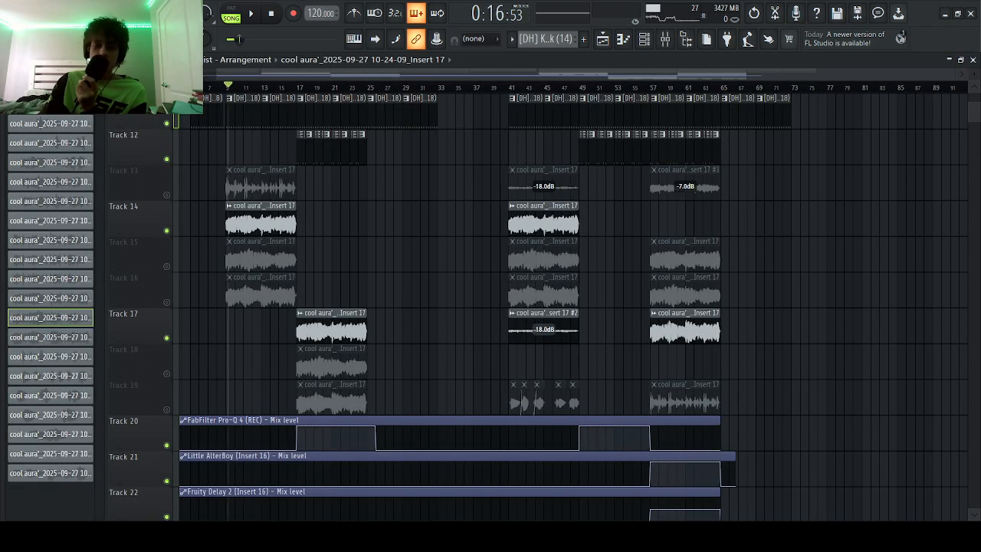
{"action": "left_click", "coordinate": [249, 14]}
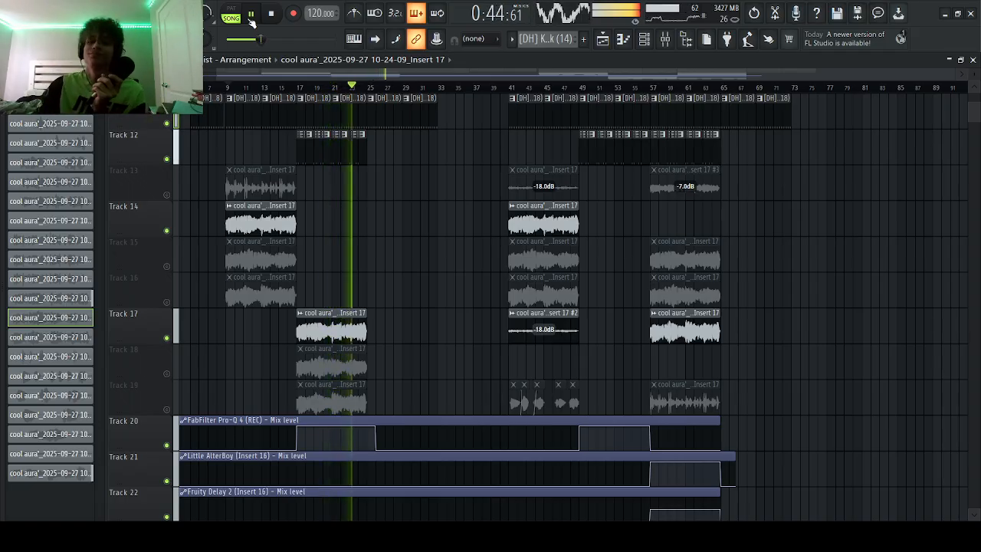
{"action": "left_click", "coordinate": [270, 13]}
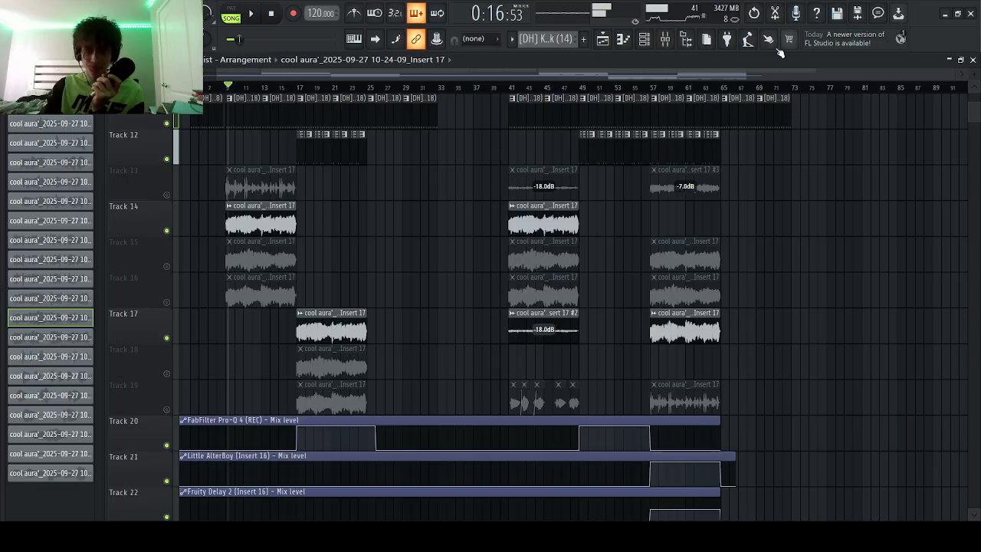
- Enable the effect chains on REC mixer tracks 19 and 20
{"action": "left_click", "coordinate": [665, 38]}
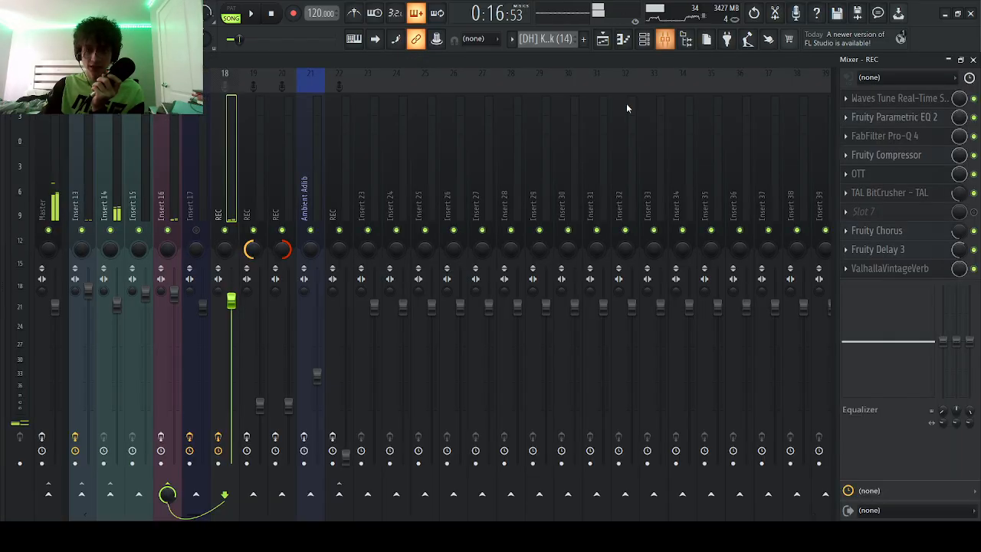
{"action": "left_click", "coordinate": [268, 207]}
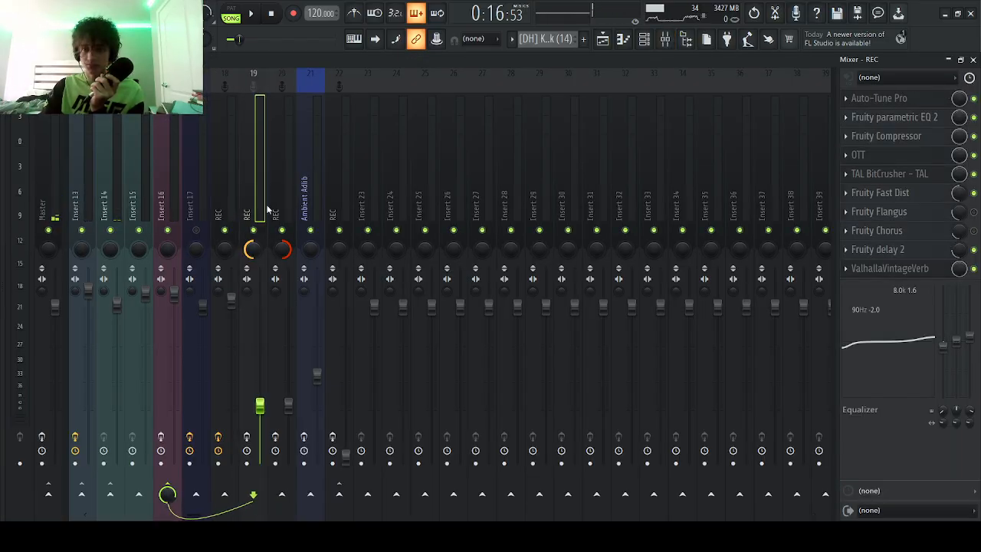
{"action": "left_click", "coordinate": [250, 436]}
{"action": "left_click", "coordinate": [277, 436]}
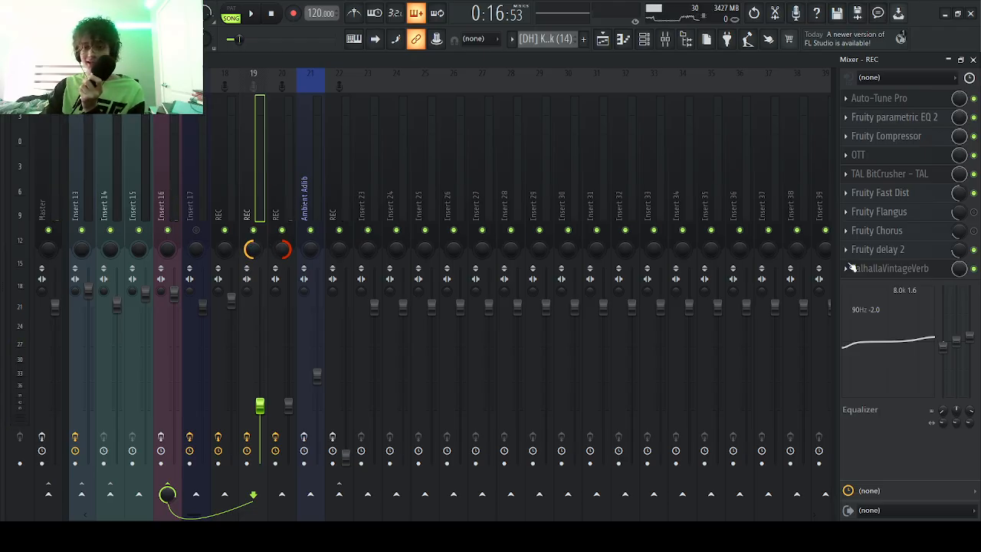
- Compare the effect chains of REC mixer tracks 18 and 19, and examine track 19's ValhallaVintageVerb, Fruity Compressor and OTT settings
{"action": "left_click", "coordinate": [231, 191]}
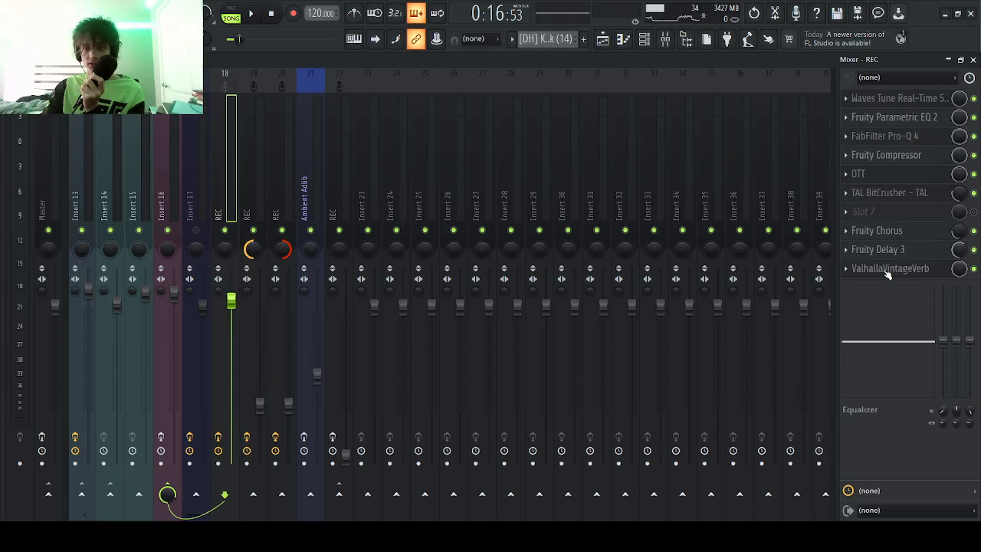
{"action": "left_click", "coordinate": [250, 172]}
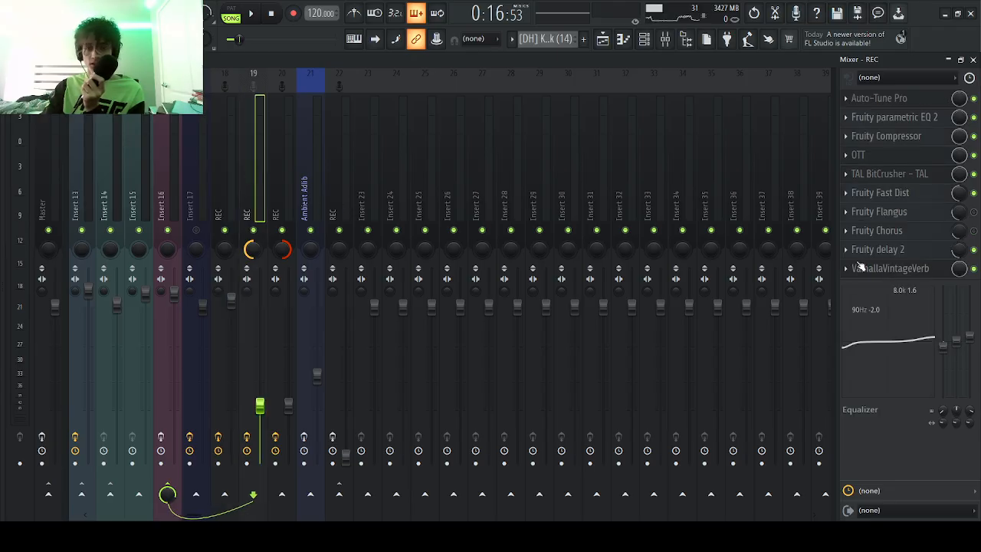
{"action": "left_click", "coordinate": [872, 268]}
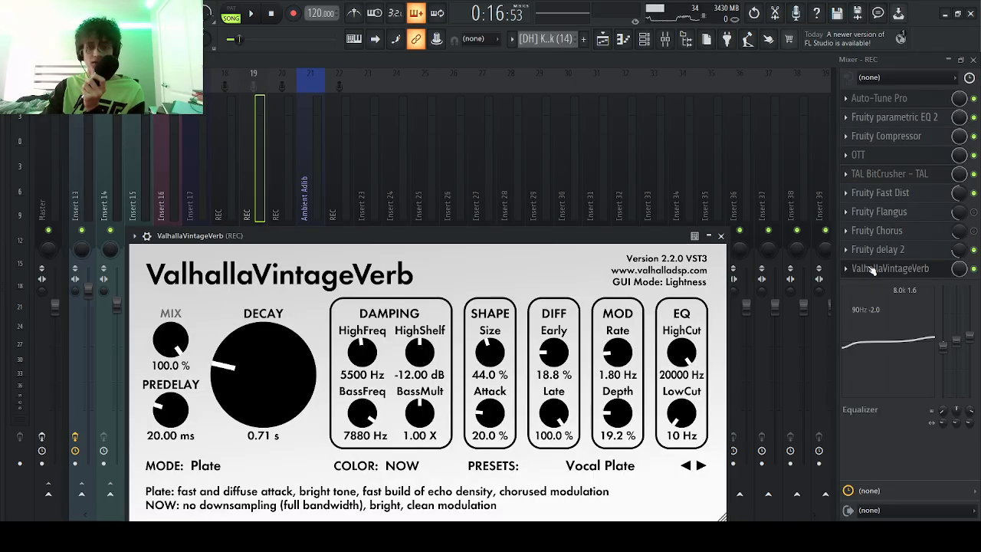
{"action": "left_click", "coordinate": [871, 268]}
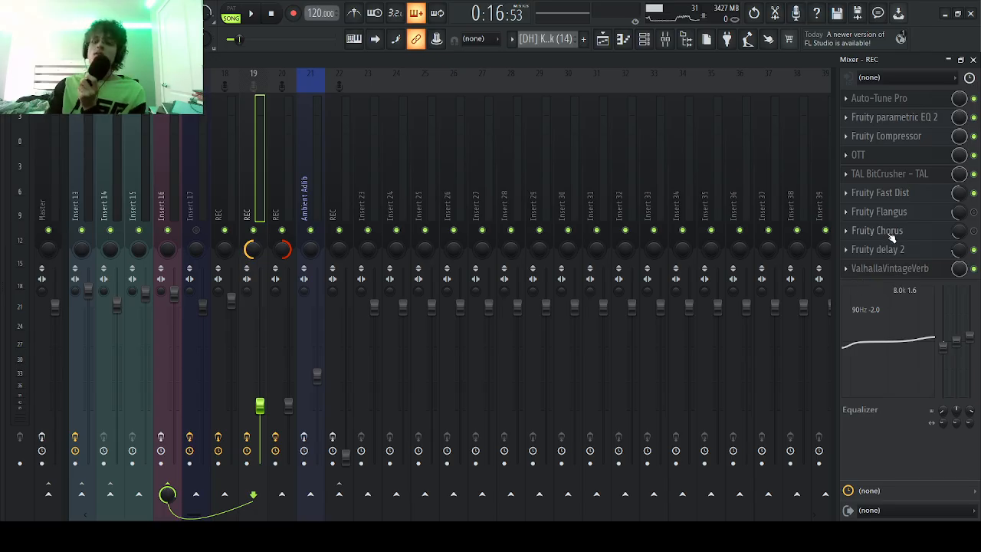
{"action": "left_click", "coordinate": [920, 136]}
{"action": "left_click", "coordinate": [920, 135]}
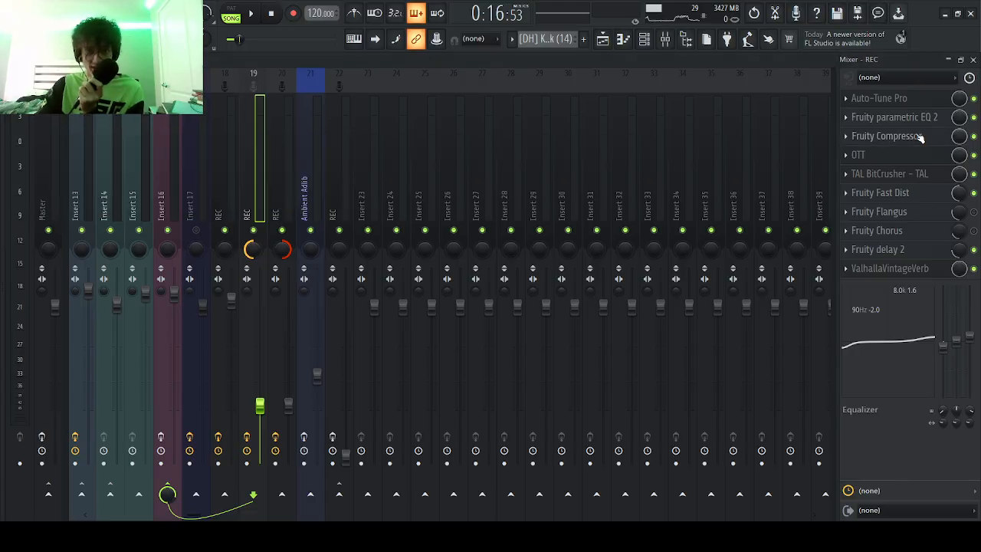
{"action": "left_click", "coordinate": [918, 157]}
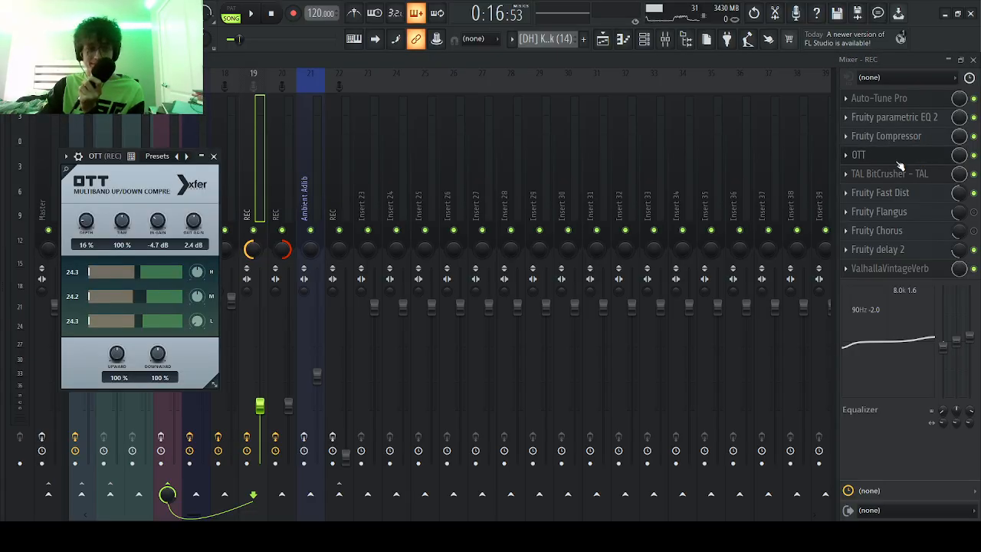
{"action": "left_click", "coordinate": [216, 157]}
- Check the effect chain on REC mixer track 20, and view the FabFilter Pro-Q 4 and Fruity Parametric EQ 2 on track 18
{"action": "left_click", "coordinate": [287, 144]}
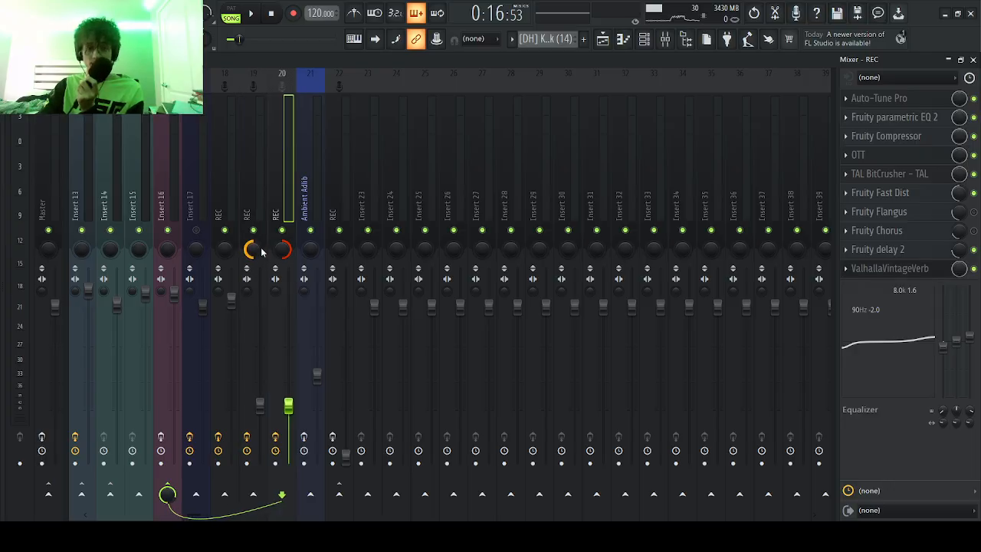
{"action": "left_click", "coordinate": [229, 180]}
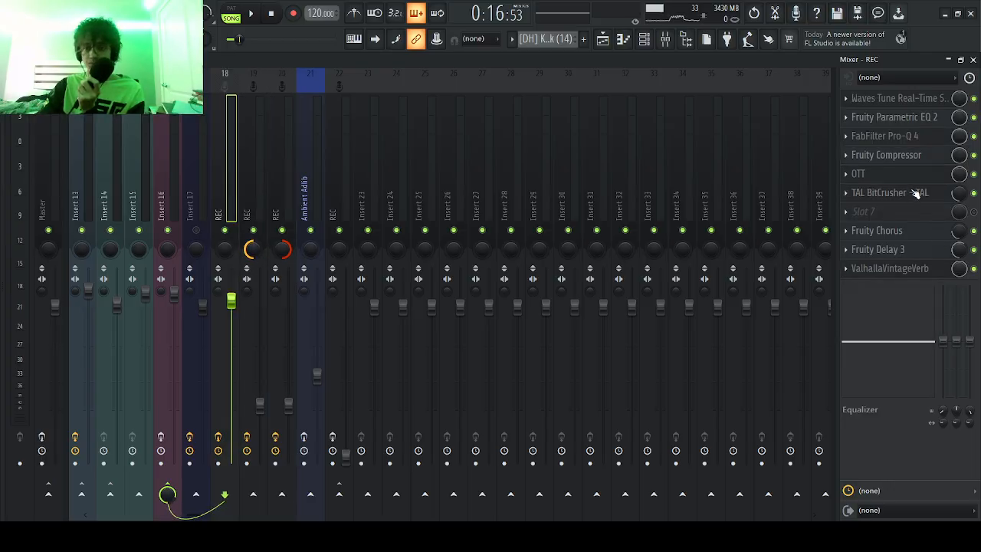
{"action": "left_click", "coordinate": [893, 135]}
{"action": "left_click", "coordinate": [899, 119]}
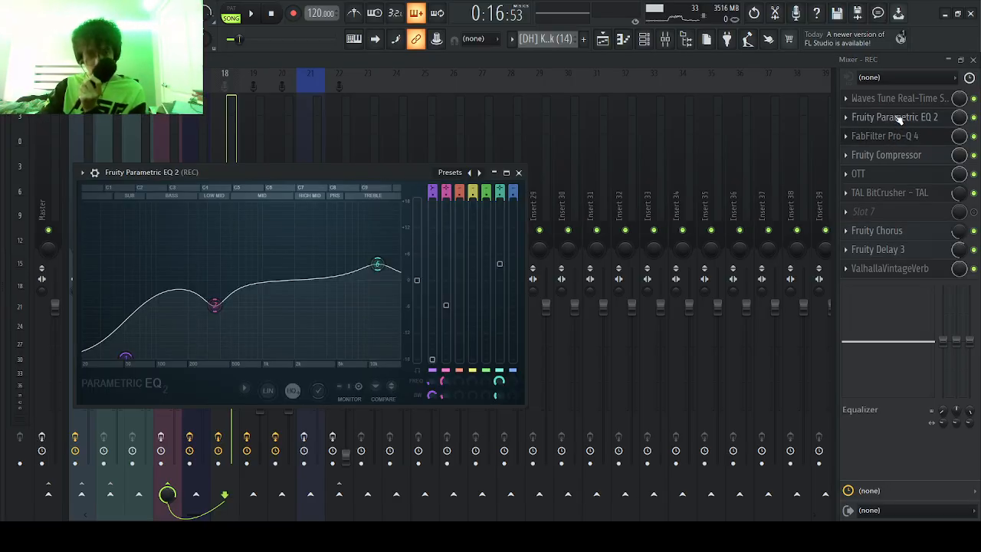
{"action": "left_click", "coordinate": [519, 172]}
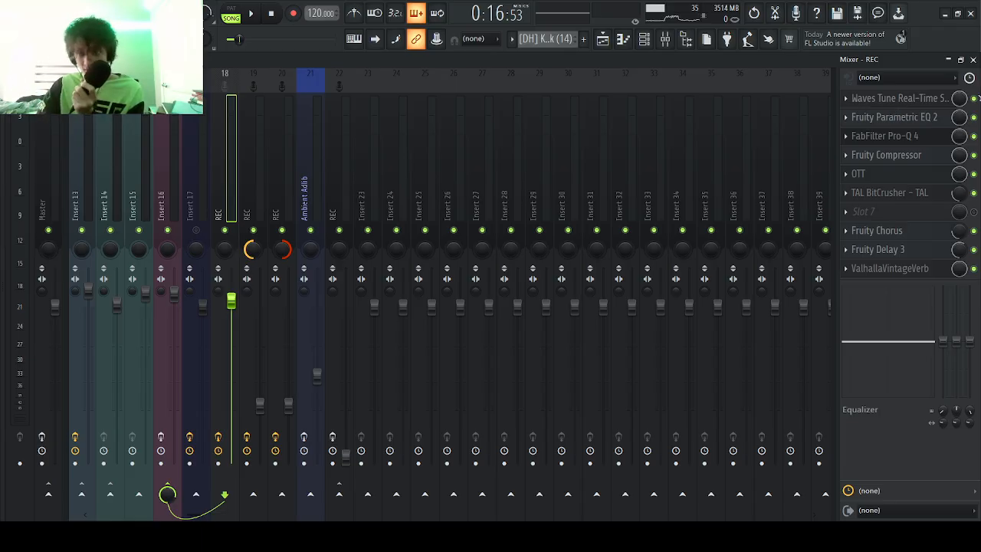
- Mute playlist tracks 14 and 17, and unmute the vocal layer tracks 15, 16, 18 and 19
{"action": "left_click", "coordinate": [974, 59]}
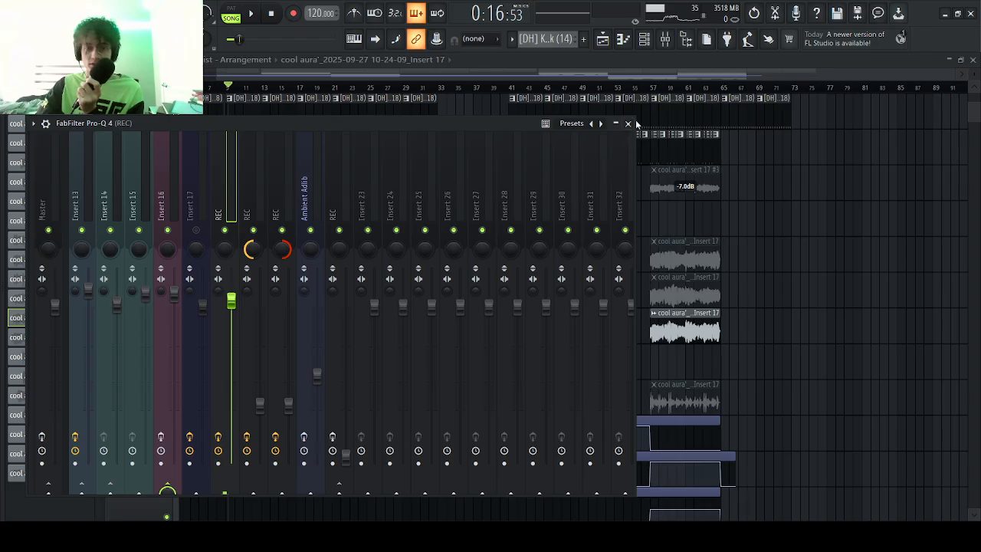
{"action": "left_click", "coordinate": [629, 124]}
{"action": "left_click", "coordinate": [166, 231]}
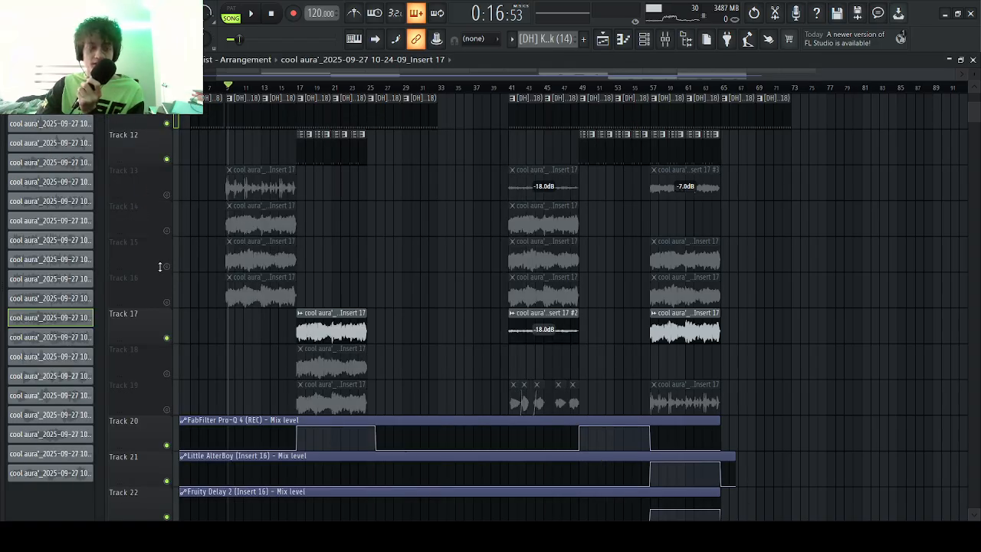
{"action": "left_click", "coordinate": [166, 266]}
{"action": "left_click", "coordinate": [166, 302]}
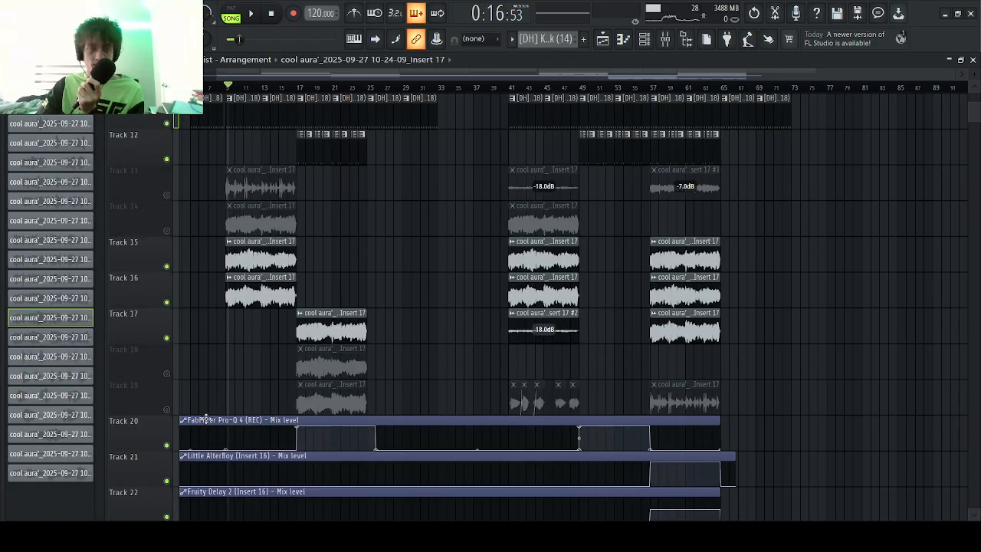
{"action": "left_click", "coordinate": [166, 338]}
{"action": "left_click", "coordinate": [167, 373]}
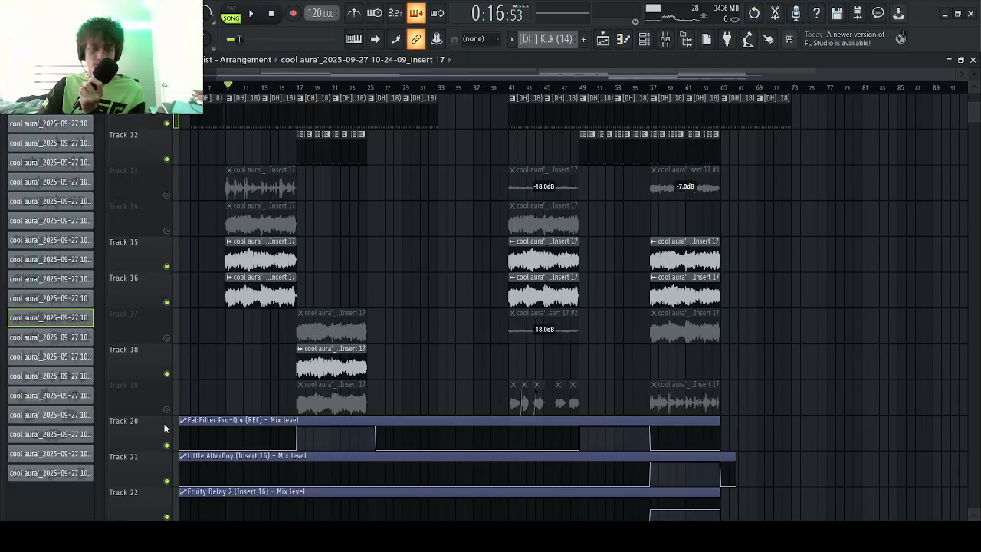
{"action": "left_click", "coordinate": [168, 409]}
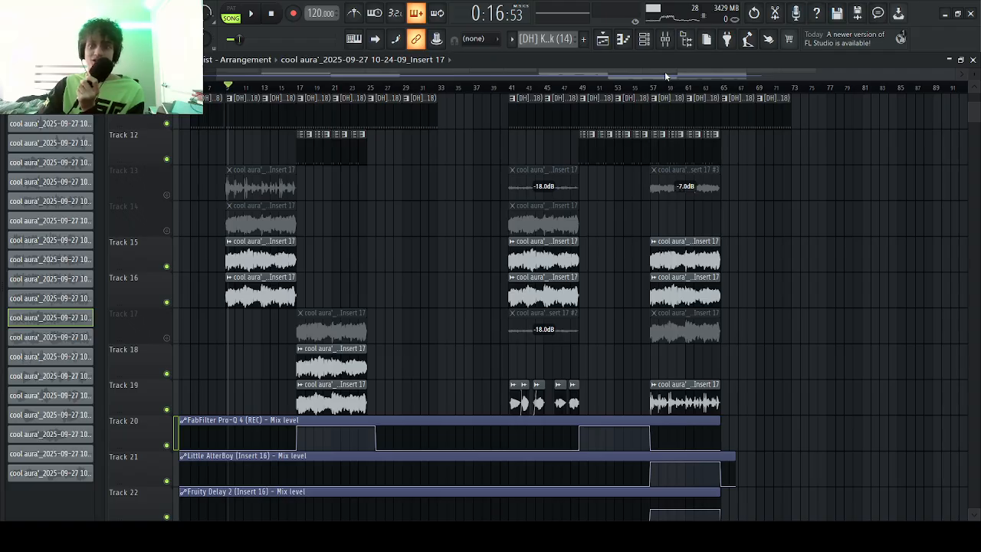
- Restart song playback from bar 9 to hear the vocal layers on playlist tracks 15 and 16
{"action": "left_click", "coordinate": [665, 40]}
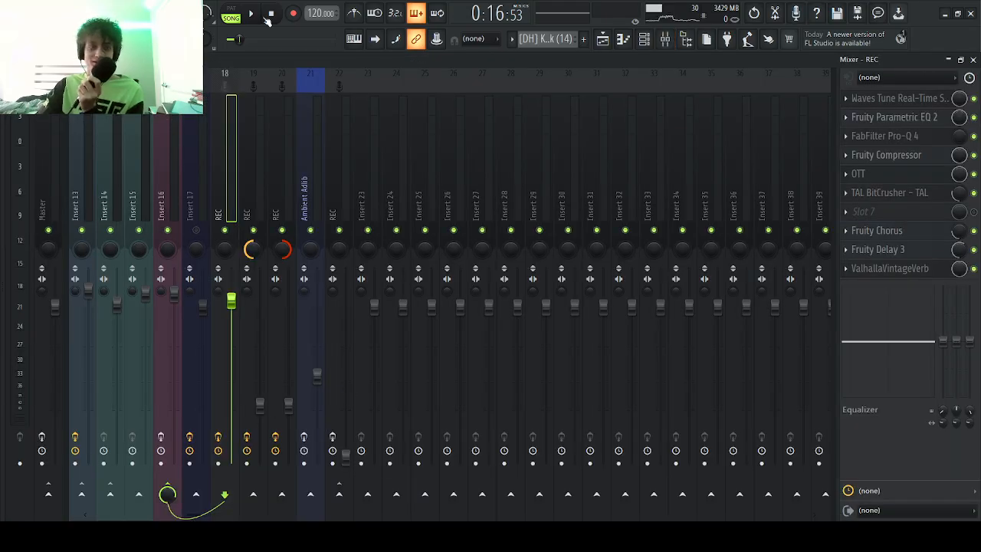
{"action": "left_click", "coordinate": [269, 15]}
{"action": "left_click", "coordinate": [252, 16]}
{"action": "left_click", "coordinate": [973, 59]}
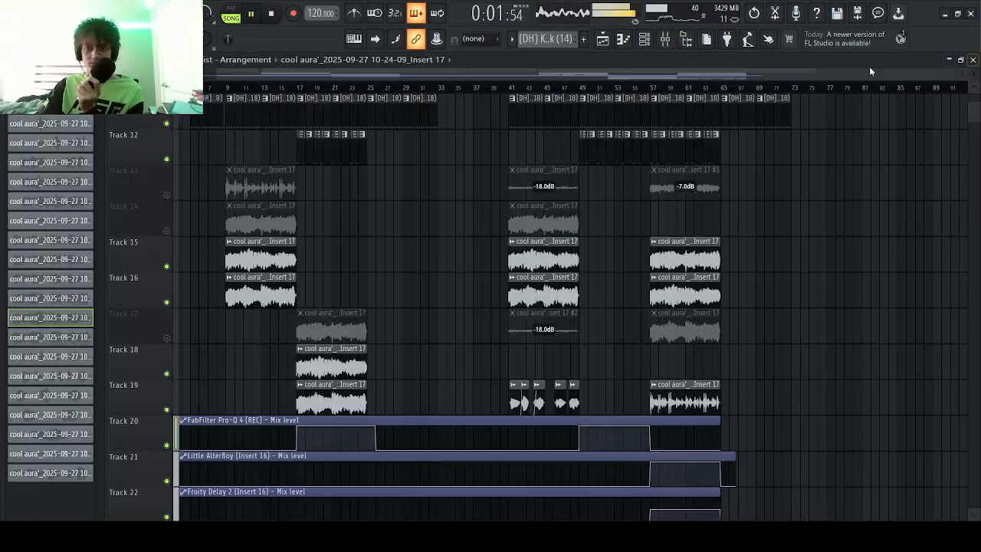
{"action": "left_click", "coordinate": [223, 87]}
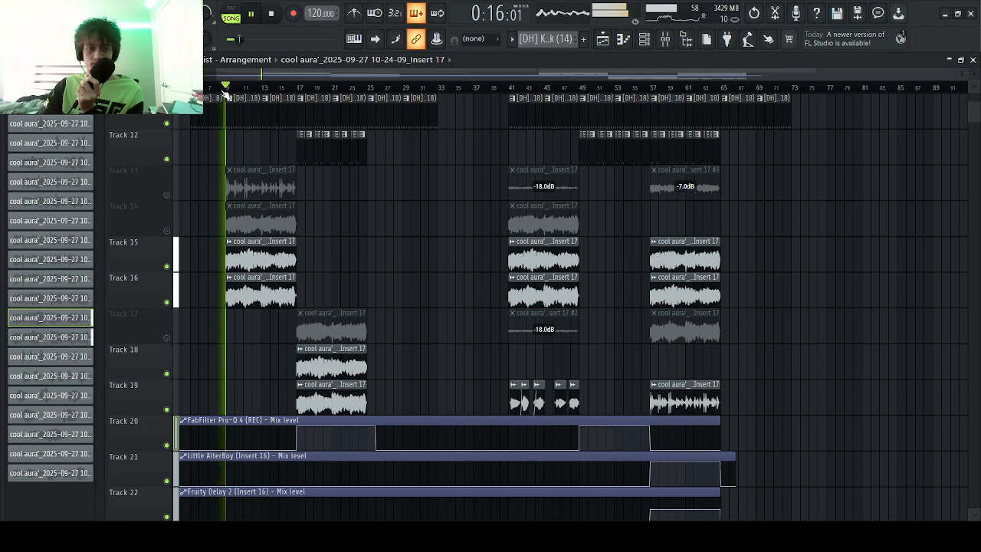
- Mute mixer Inserts 12 to 15 during playback to hear the vocal layers more clearly
{"action": "left_click", "coordinate": [666, 45]}
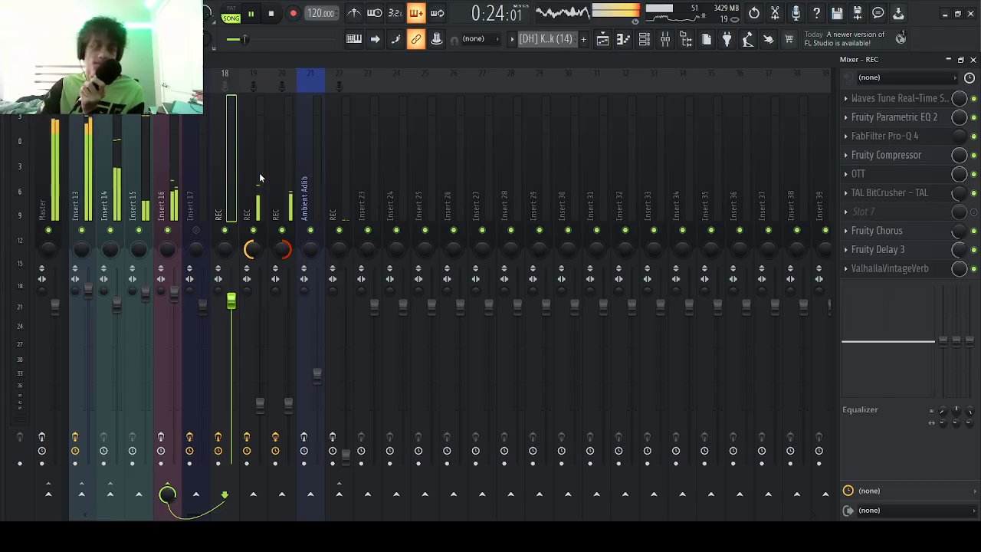
{"action": "left_click_drag", "start_coordinate": [81, 230], "coordinate": [136, 227]}
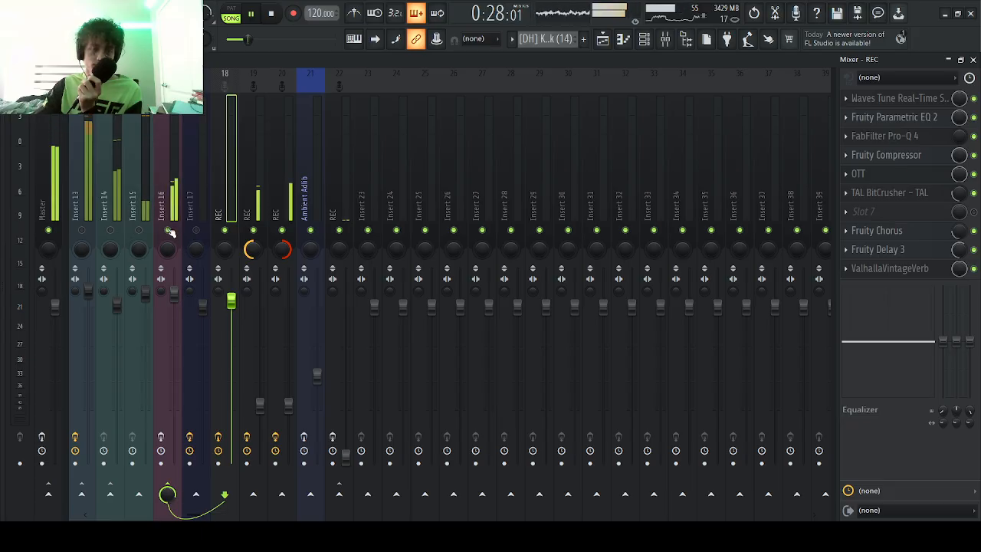
{"action": "scroll", "coordinate": [36, 215], "scroll_direction": "up", "scroll_amount": 6}
{"action": "left_click", "coordinate": [228, 232]}
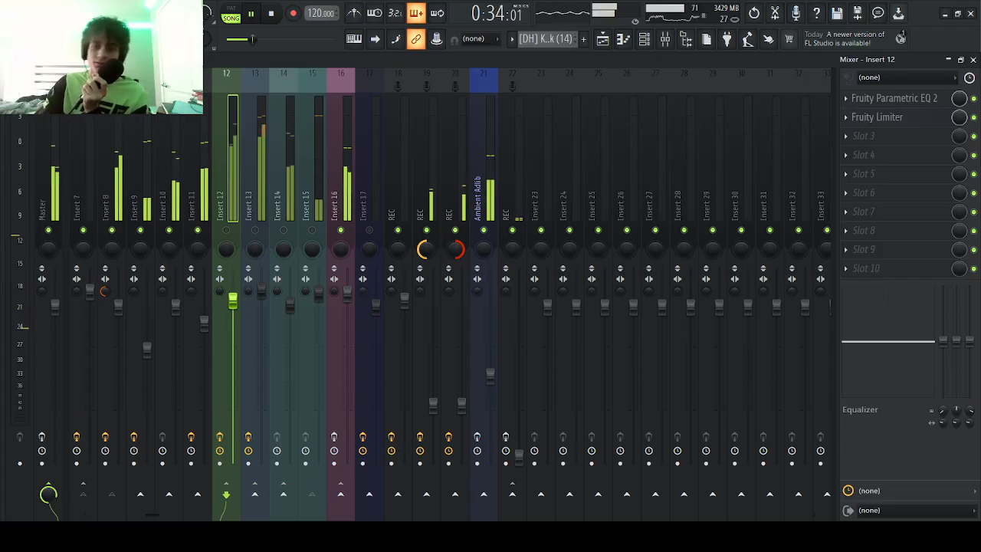
{"action": "left_click", "coordinate": [972, 60]}
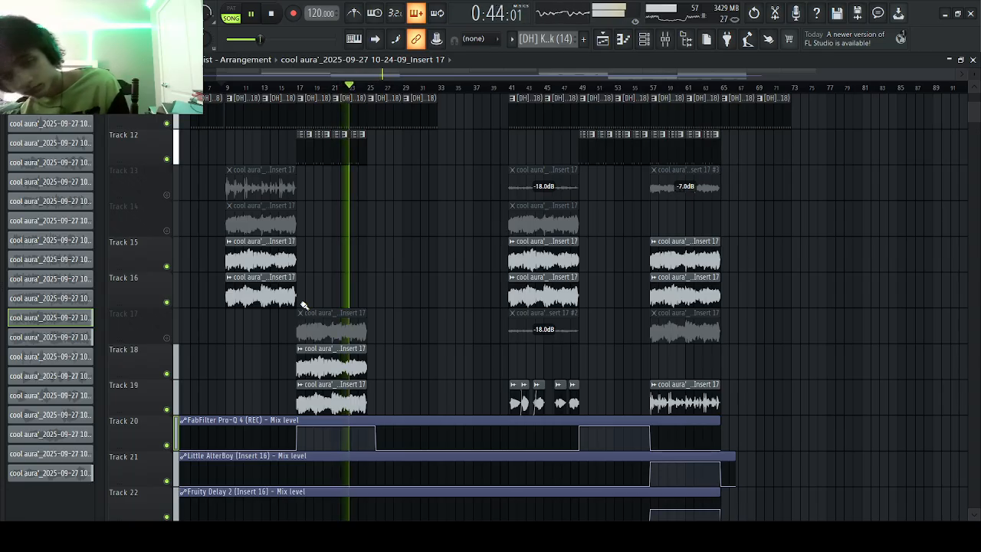
- Unmute playlist track 17 and replay the section from about bar 18 with the main vocal included
{"action": "left_click", "coordinate": [168, 338]}
{"action": "left_click", "coordinate": [312, 87]}
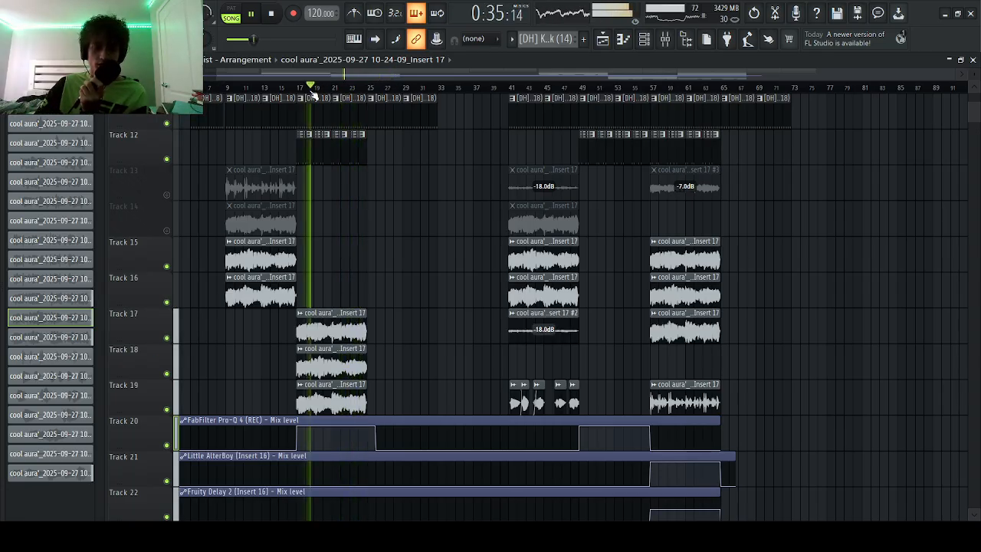
{"action": "left_click", "coordinate": [665, 38]}
{"action": "left_click", "coordinate": [665, 39]}
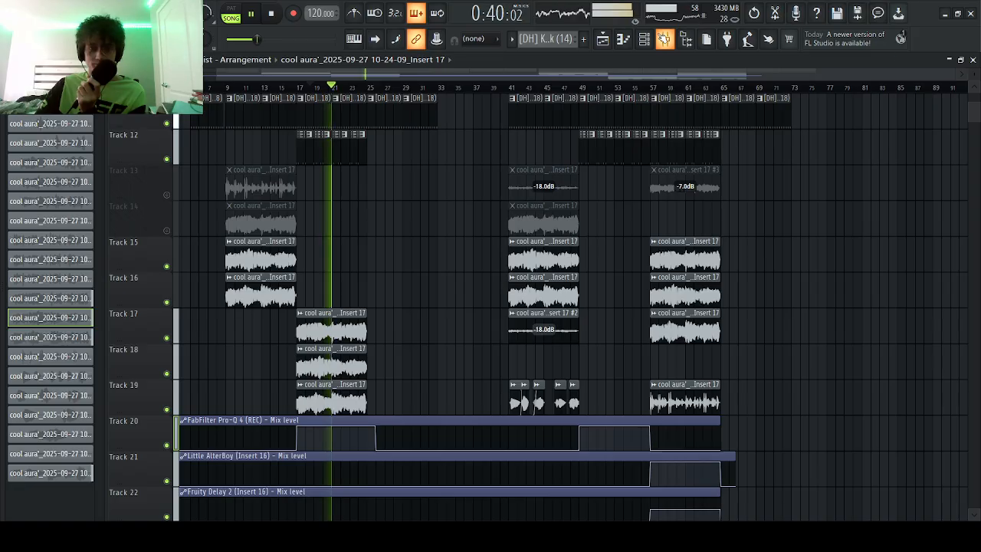
- Turn mixer Inserts 12 to 15 back on while the song plays
{"action": "left_click", "coordinate": [664, 39]}
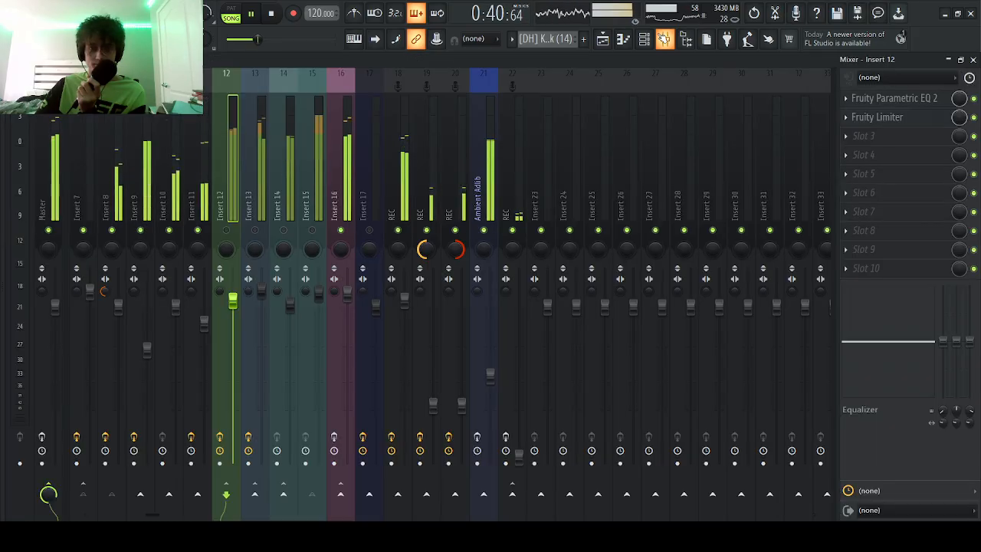
{"action": "left_click", "coordinate": [227, 230]}
{"action": "left_click", "coordinate": [255, 230]}
{"action": "left_click", "coordinate": [284, 230]}
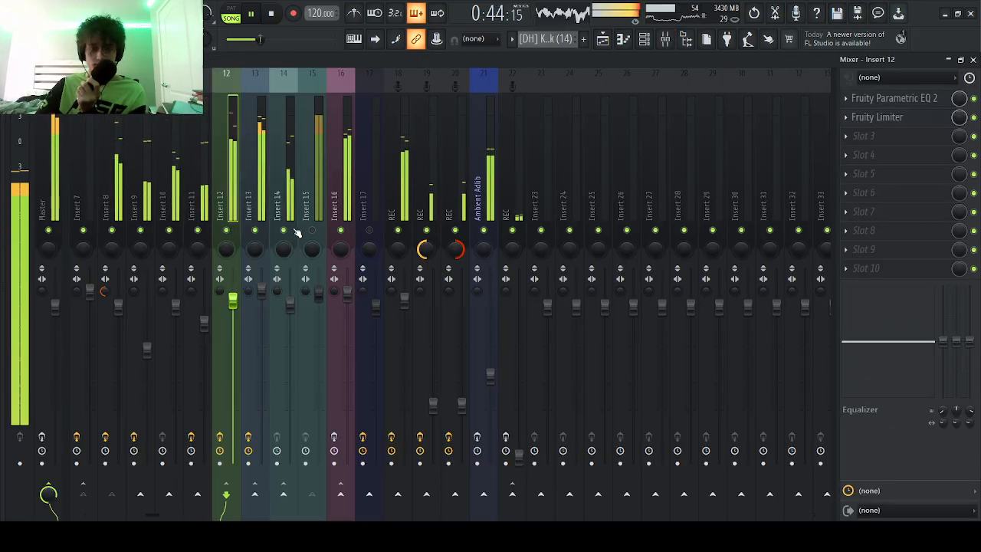
{"action": "left_click", "coordinate": [312, 230]}
{"action": "key", "text": "F9"}
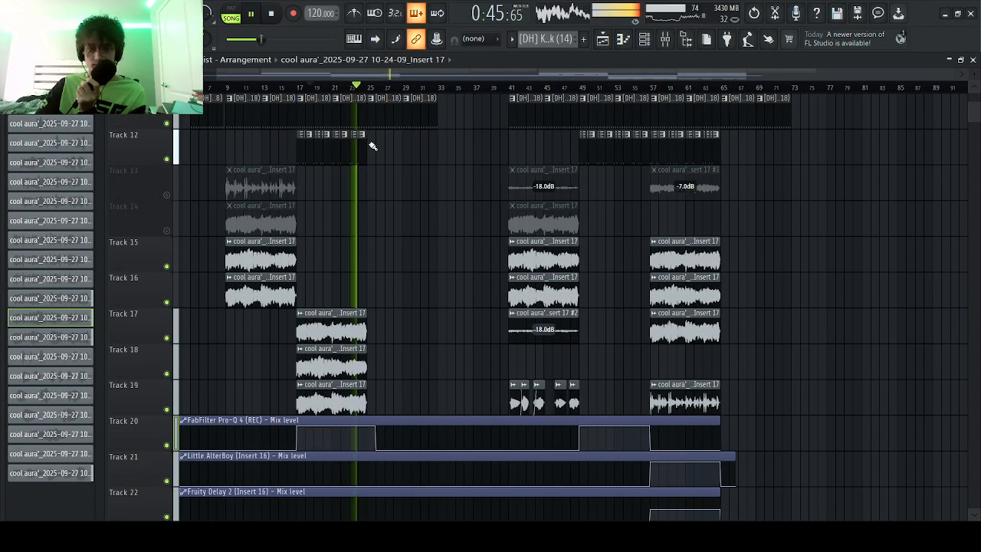
- Replay the song from about bar 18 and from bar 9, unmuting playlist track 14, and stop playback
{"action": "left_click", "coordinate": [309, 86]}
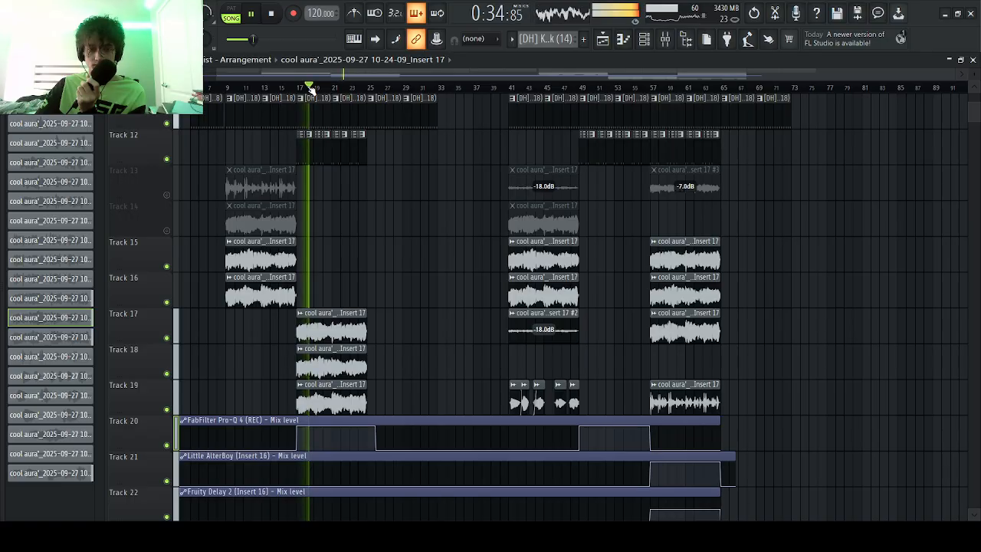
{"action": "left_click", "coordinate": [230, 87]}
{"action": "left_click", "coordinate": [167, 230]}
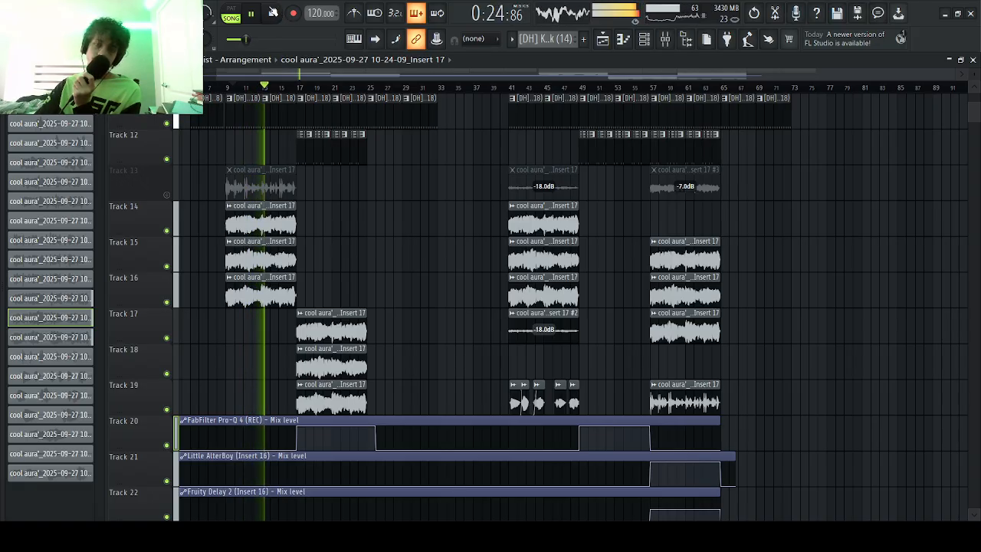
{"action": "left_click", "coordinate": [272, 13]}
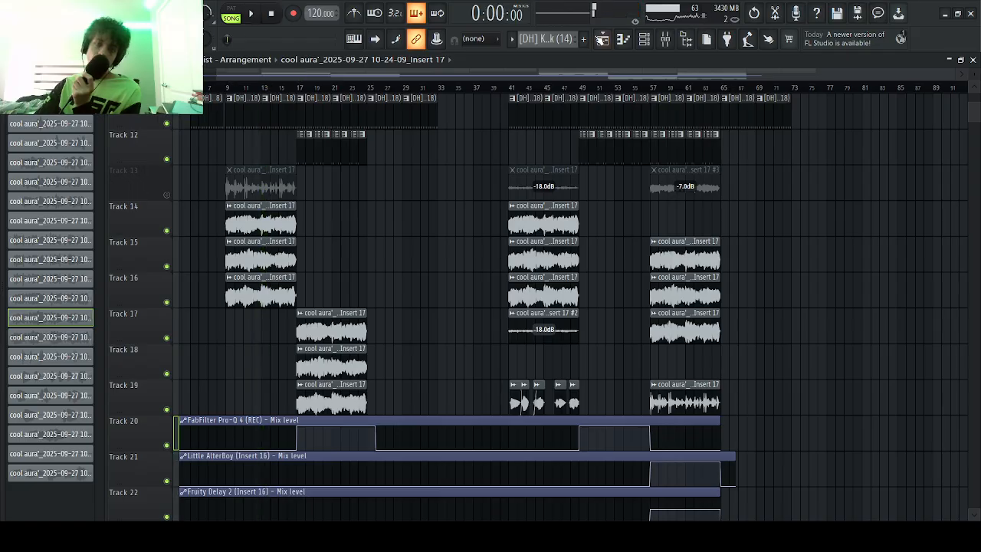
- View the effect chains of REC mixer track 19 and the Ambient Adlib track 21
{"action": "left_click", "coordinate": [665, 40]}
{"action": "left_click", "coordinate": [420, 206]}
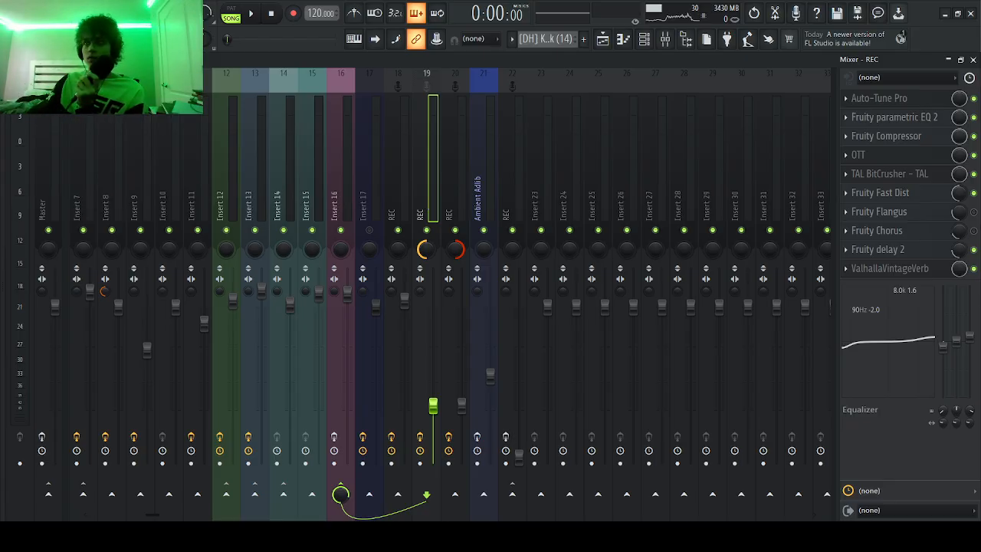
{"action": "left_click", "coordinate": [471, 146]}
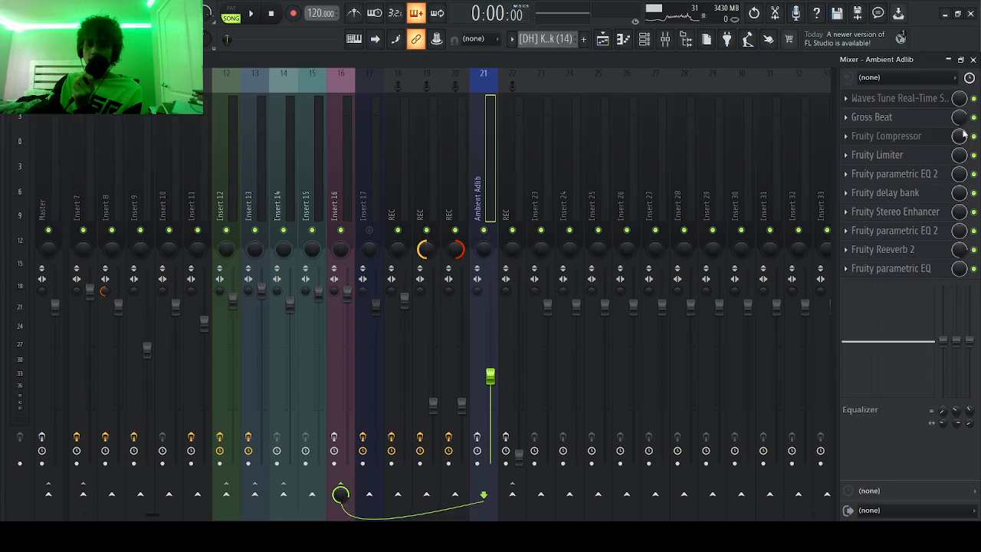
{"action": "left_click", "coordinate": [973, 60]}
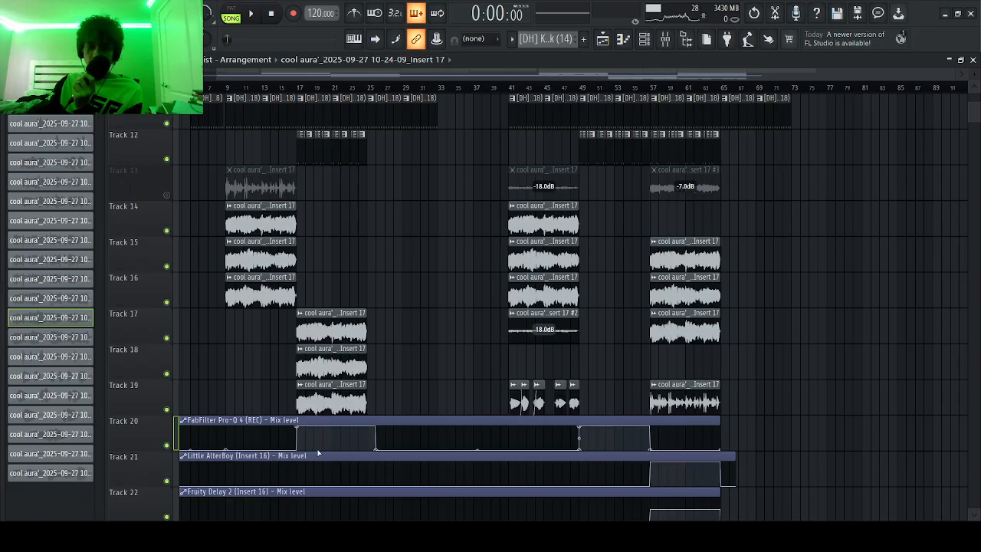
- Unmute and solo playlist track 13, play its ambient adlib from bar 9 while viewing the mixer, and stop playback
{"action": "left_click", "coordinate": [168, 195]}
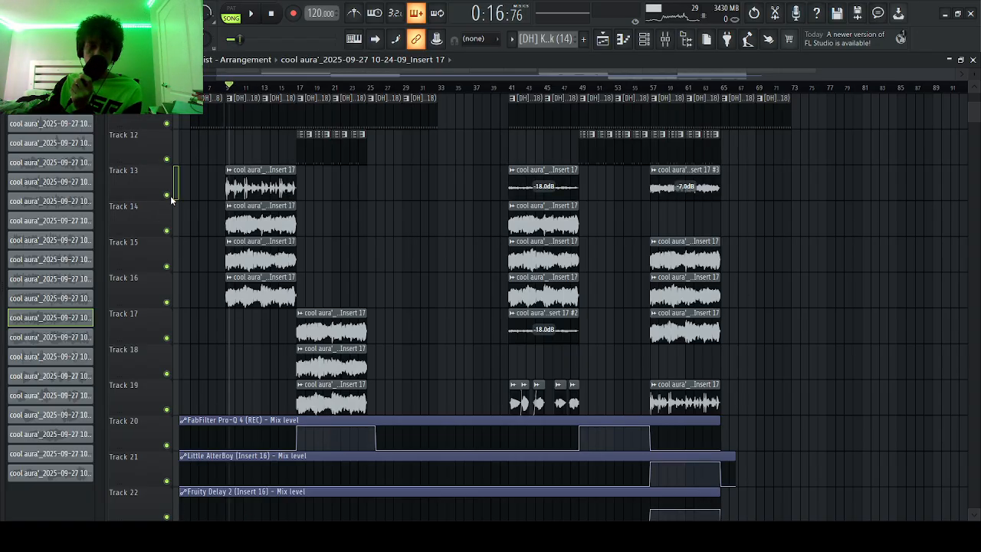
{"action": "right_click", "coordinate": [167, 194]}
{"action": "left_click", "coordinate": [247, 14]}
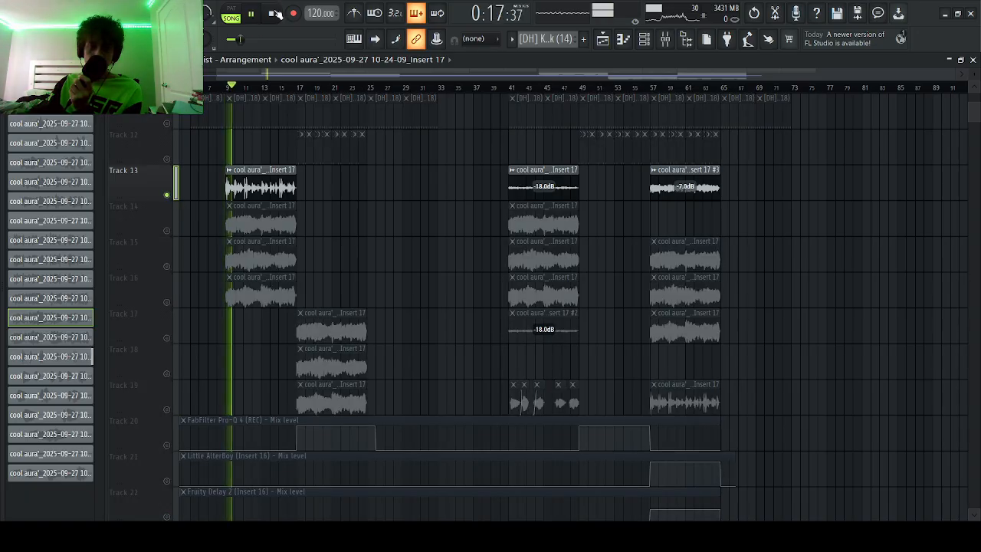
{"action": "left_click", "coordinate": [666, 39]}
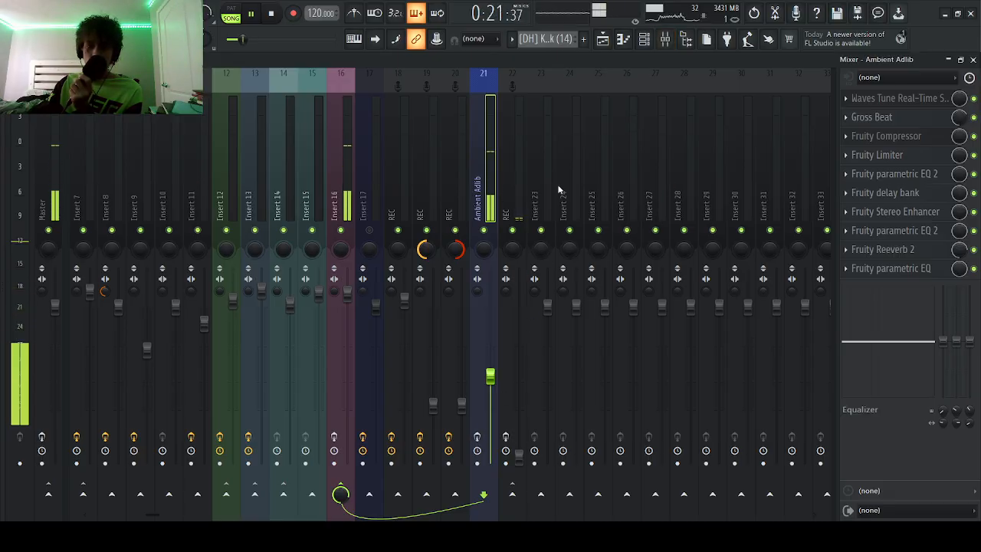
{"action": "left_click", "coordinate": [270, 15]}
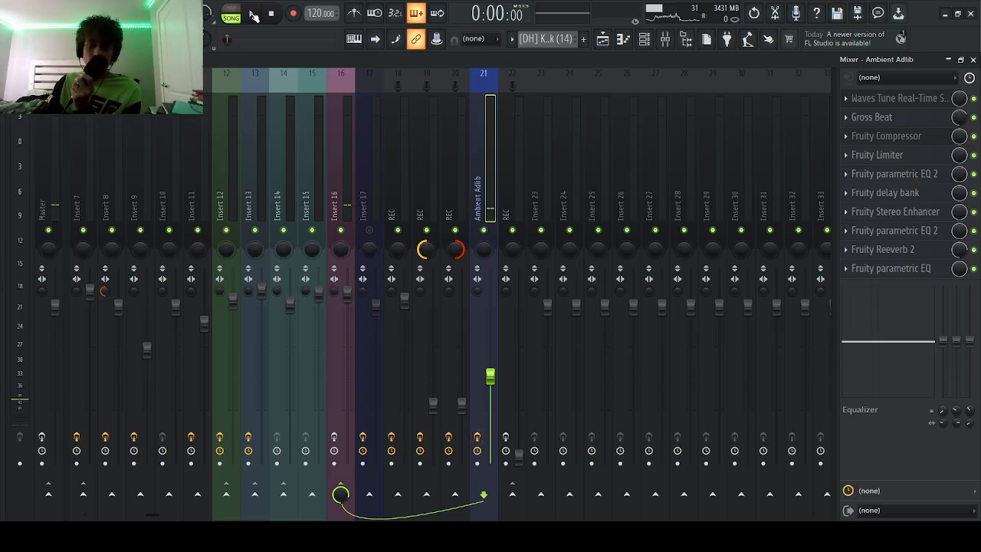
- Replay the soloed track 13 from about bar 9 and check the Ambient Adlib channel in the mixer
{"action": "left_click", "coordinate": [973, 59]}
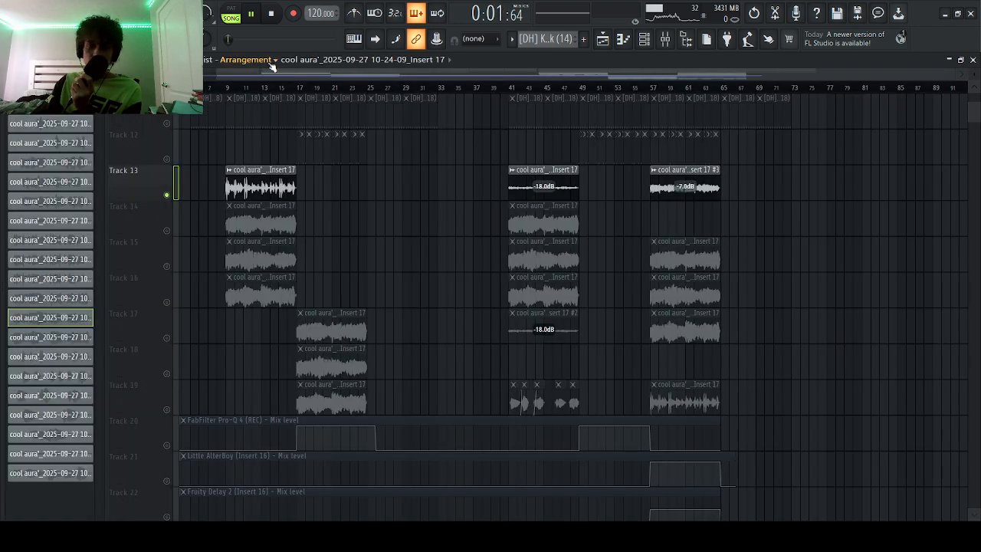
{"action": "left_click", "coordinate": [234, 90]}
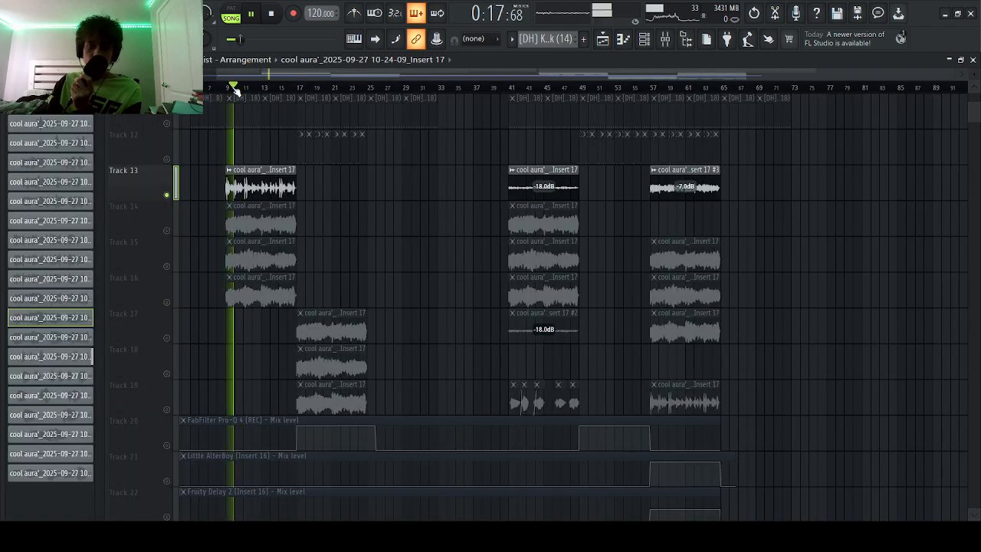
{"action": "left_click", "coordinate": [665, 40]}
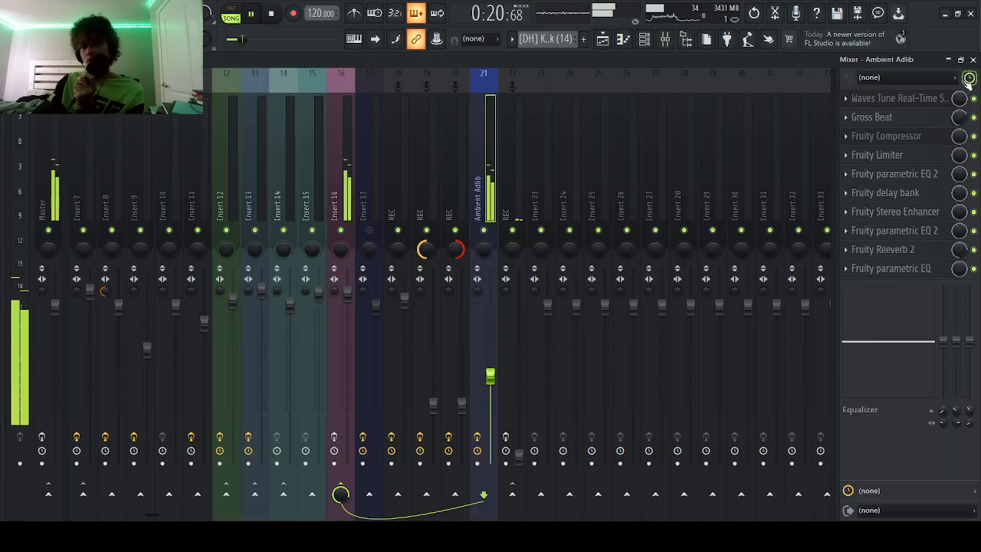
{"action": "left_click", "coordinate": [962, 60]}
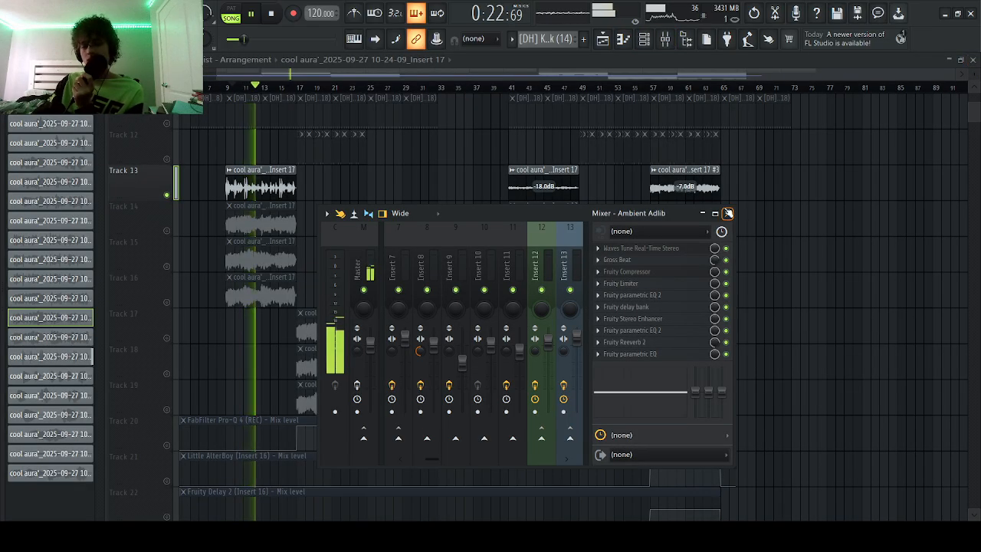
{"action": "left_click", "coordinate": [729, 213]}
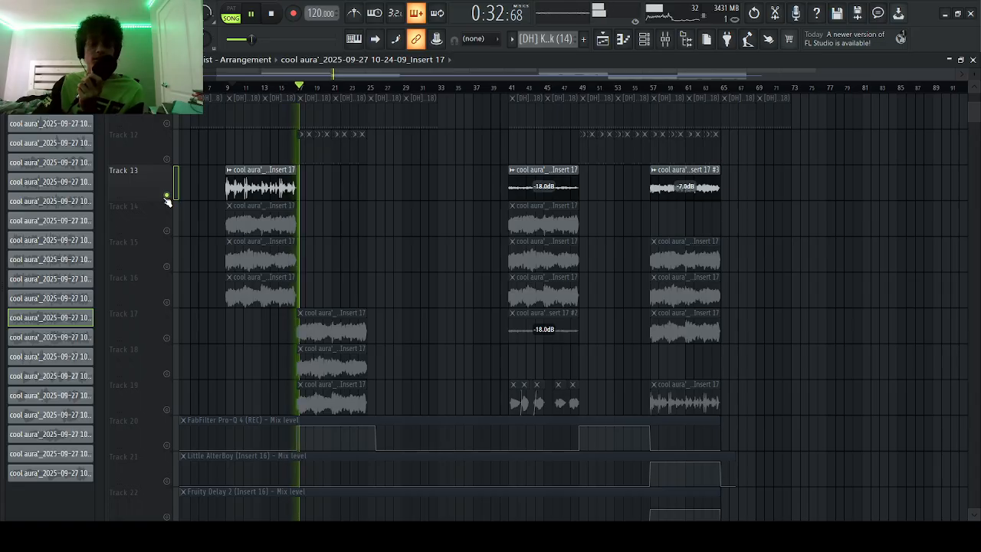
- Unsolo playlist track 13, play the full arrangement with all vocal layers from bar 9, and stop playback
{"action": "scroll", "coordinate": [167, 199], "scroll_direction": "up", "scroll_amount": 1}
{"action": "left_click", "coordinate": [167, 231], "text": "ctrl"}
{"action": "left_click", "coordinate": [232, 87]}
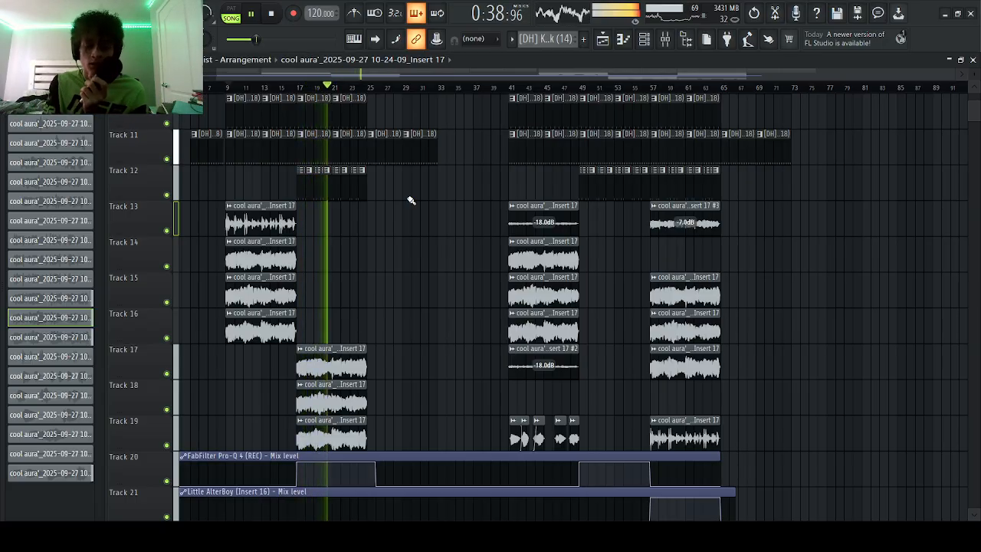
{"action": "key", "text": "space"}
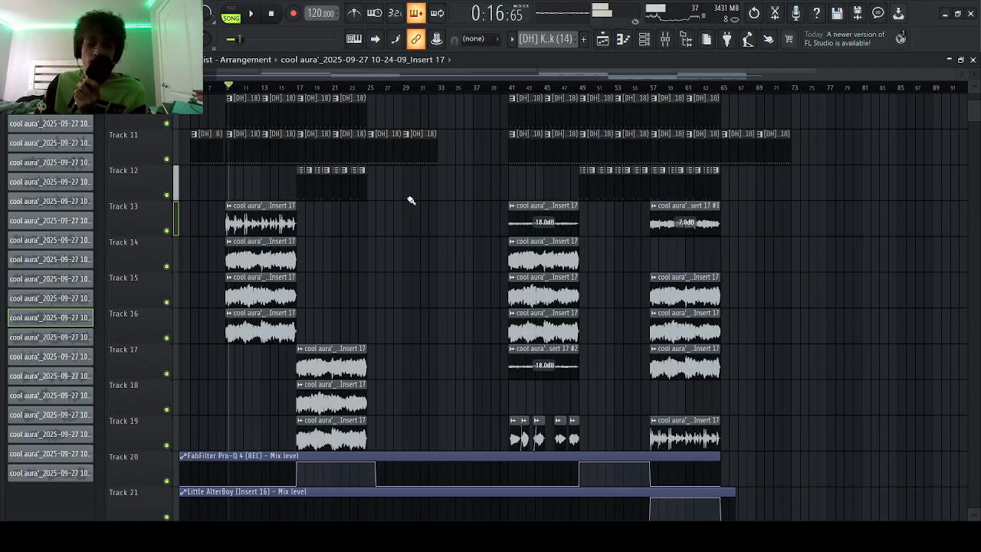
{"action": "scroll", "coordinate": [425, 244], "scroll_direction": "down", "scroll_amount": 3}
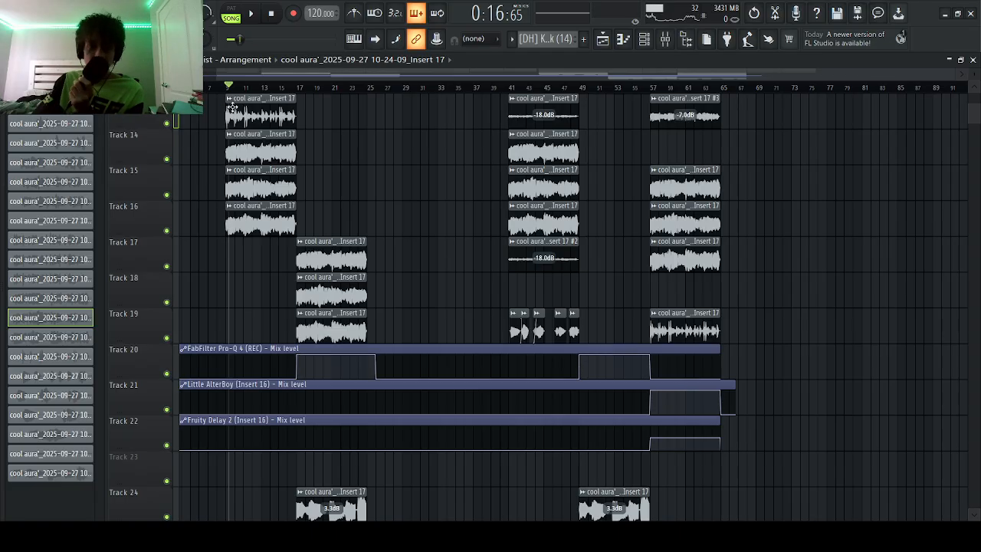
- View the audio clip settings of vocal clips in the bar 41 section, including those on playlist tracks 19 and 14
{"action": "double_click", "coordinate": [520, 207]}
{"action": "left_click", "coordinate": [476, 223]}
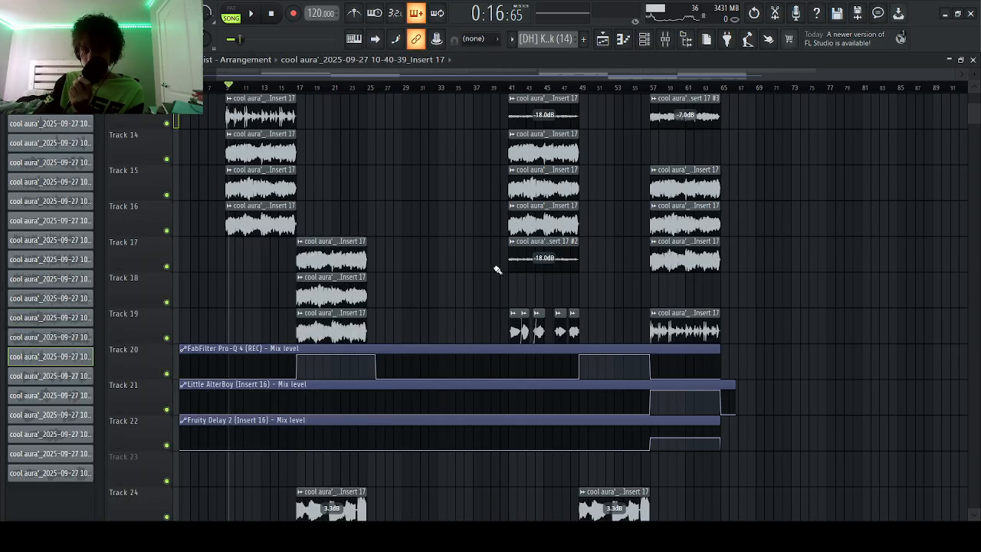
{"action": "double_click", "coordinate": [571, 331]}
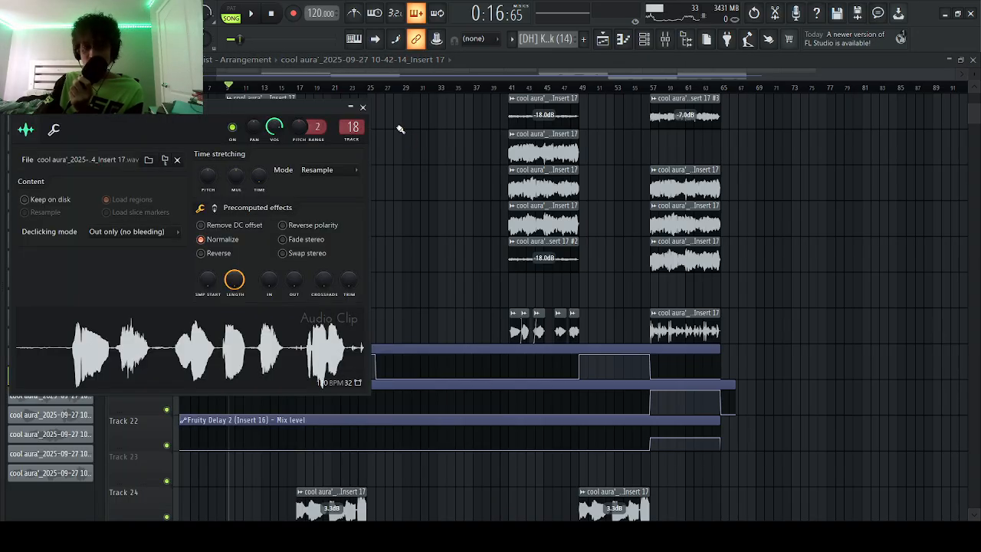
{"action": "left_click", "coordinate": [362, 107]}
{"action": "double_click", "coordinate": [510, 145]}
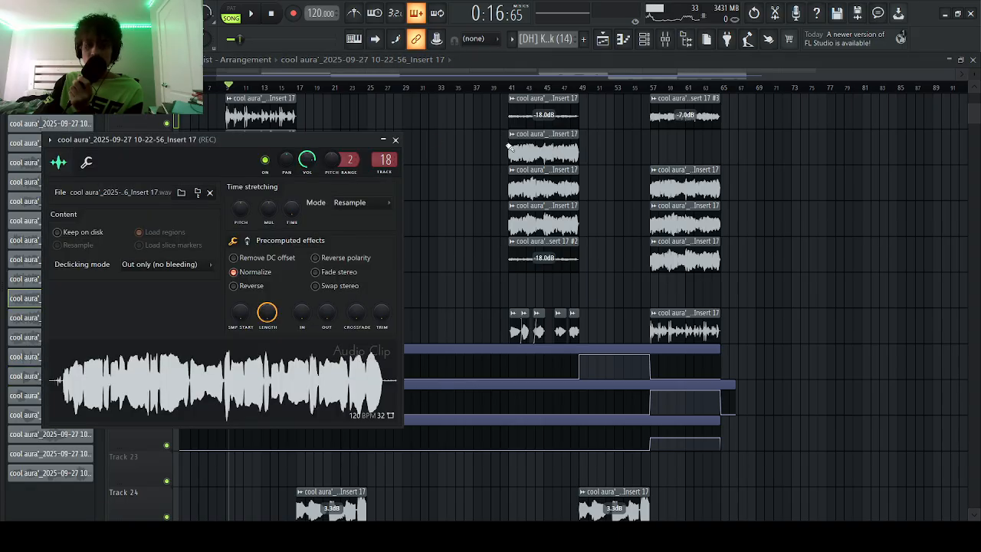
{"action": "left_click", "coordinate": [397, 140]}
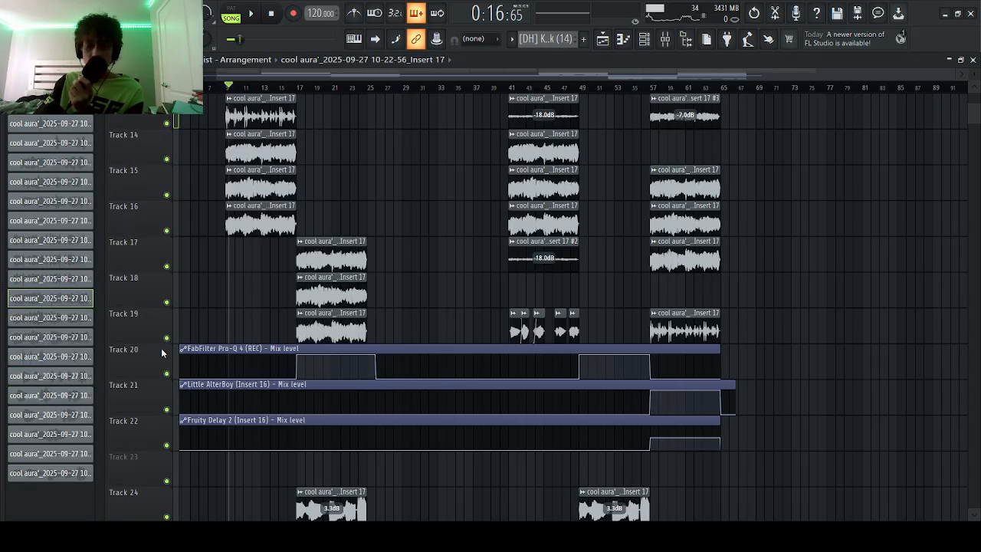
- Solo playlist track 19 and play its chopped adlibs from bar 41
{"action": "scroll", "coordinate": [495, 97], "scroll_direction": "up", "scroll_amount": 3}
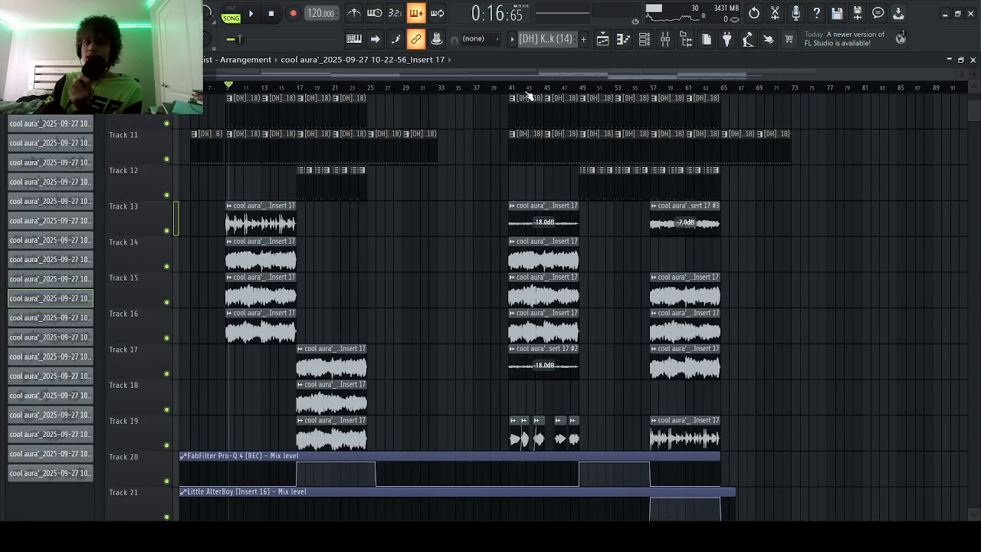
{"action": "left_click_drag", "start_coordinate": [508, 89], "coordinate": [475, 87]}
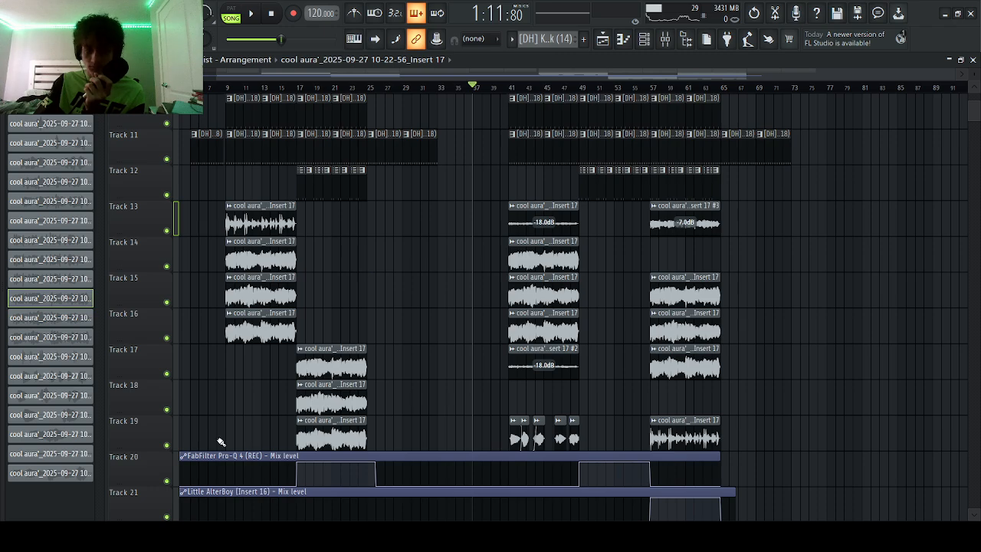
{"action": "right_click", "coordinate": [166, 445]}
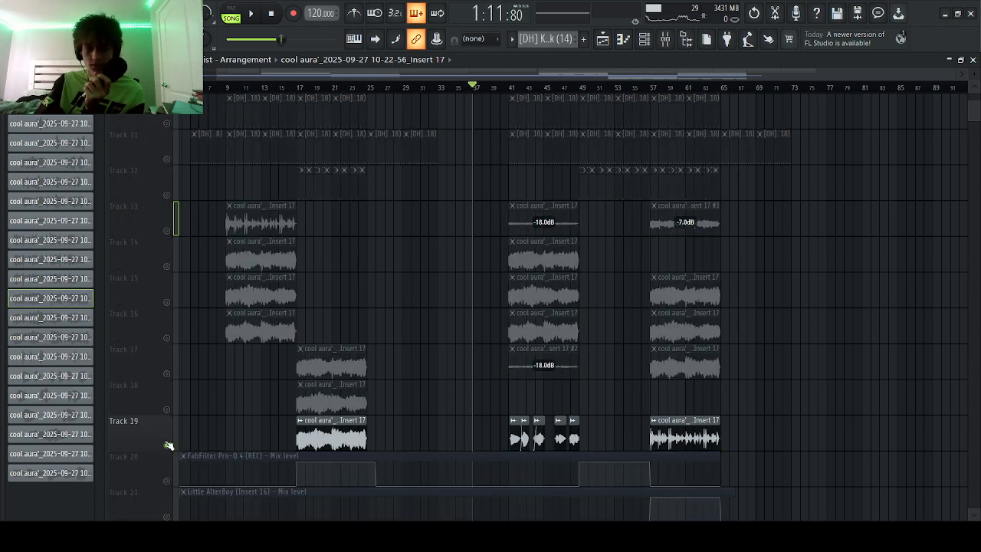
{"action": "left_click", "coordinate": [510, 89]}
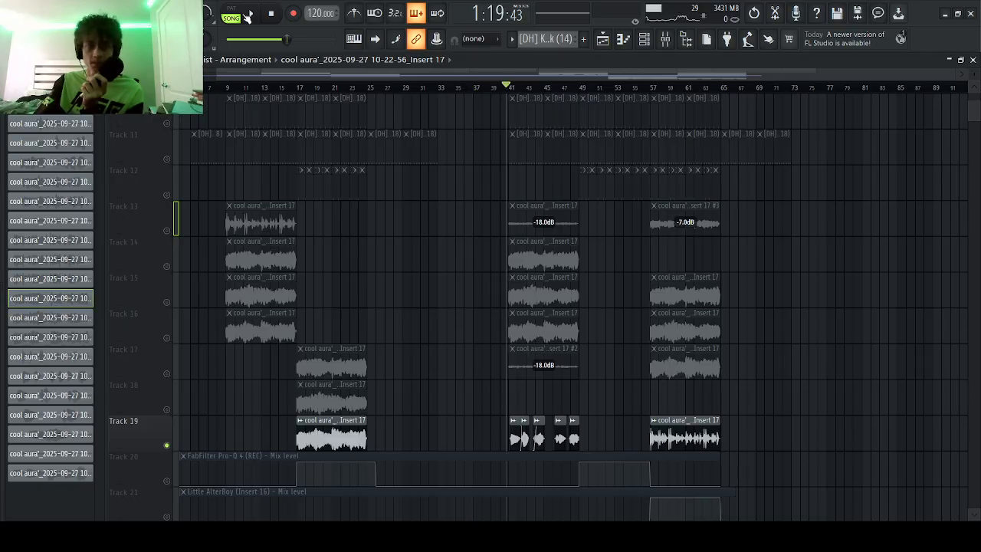
{"action": "left_click", "coordinate": [254, 17]}
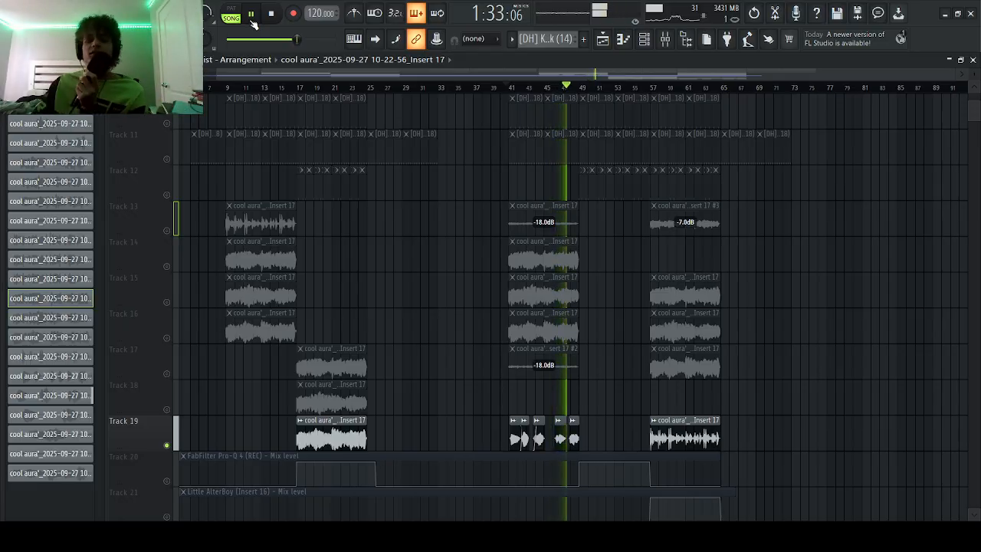
- Unsolo playlist track 19 and mute tracks 13 and 17 while the full mix plays from just before bar 41
{"action": "left_click", "coordinate": [167, 446], "text": "ctrl"}
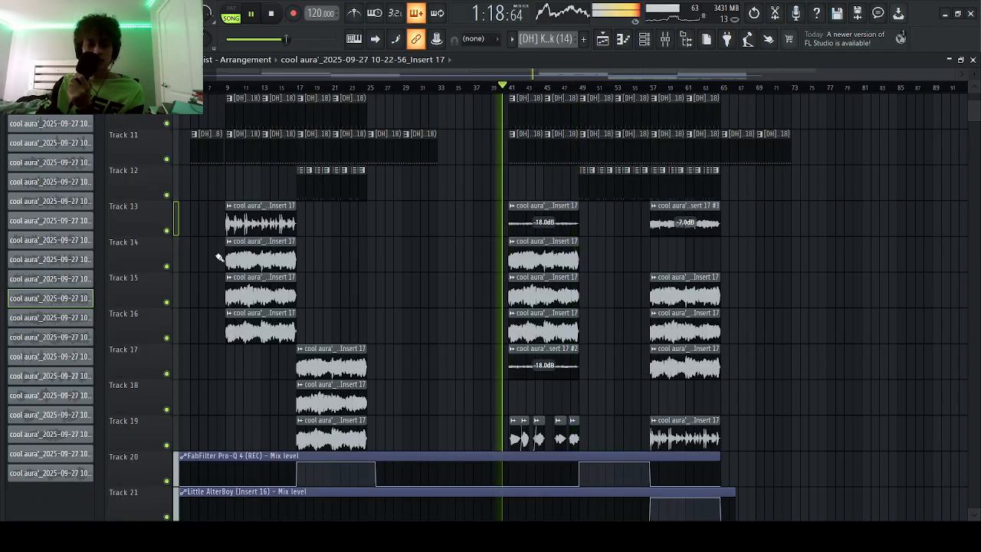
{"action": "left_click", "coordinate": [167, 231]}
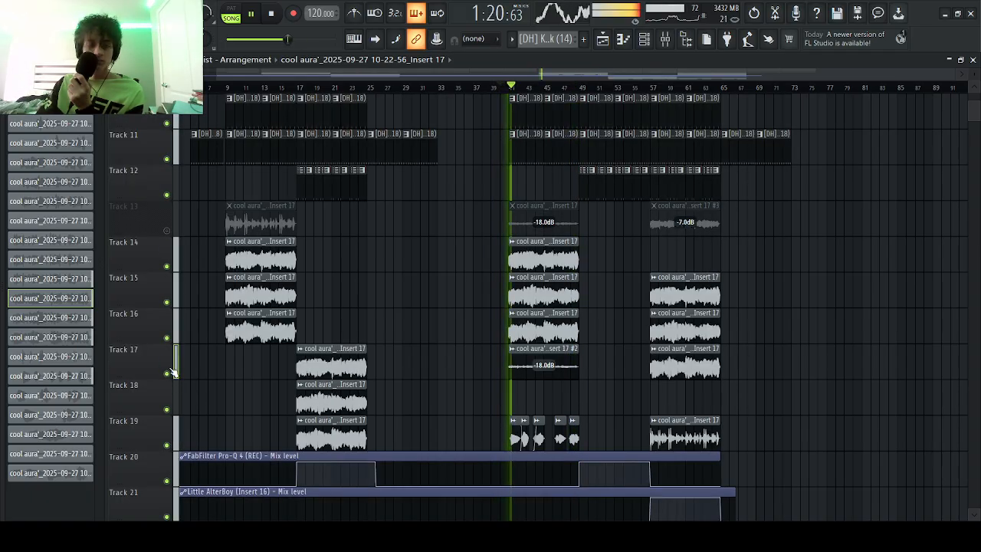
{"action": "left_click", "coordinate": [167, 373]}
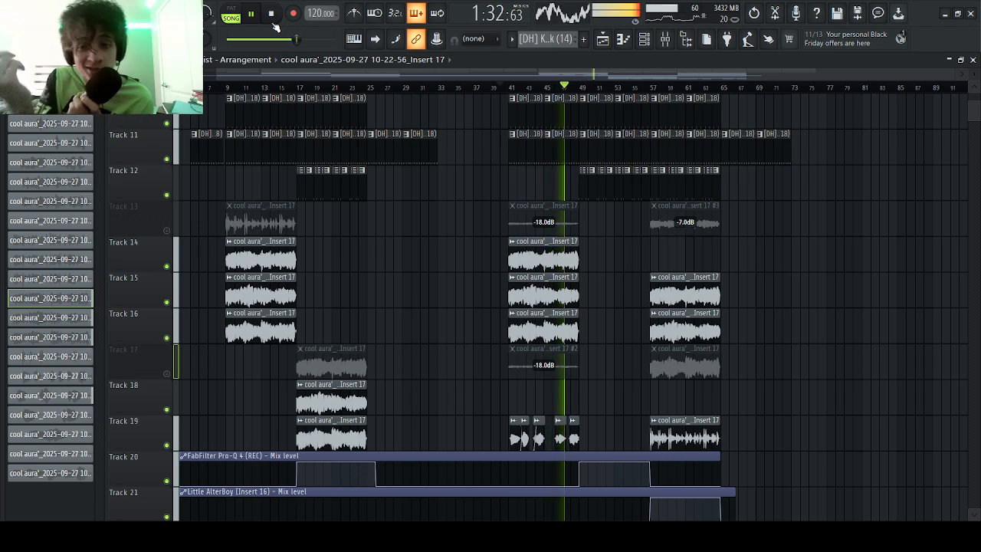
- Look over the arrangement's other vocal tracks, replay the mix from about bar 40 without tracks 13 and 17, and stop playback
{"action": "scroll", "coordinate": [886, 236], "scroll_direction": "up", "scroll_amount": 2}
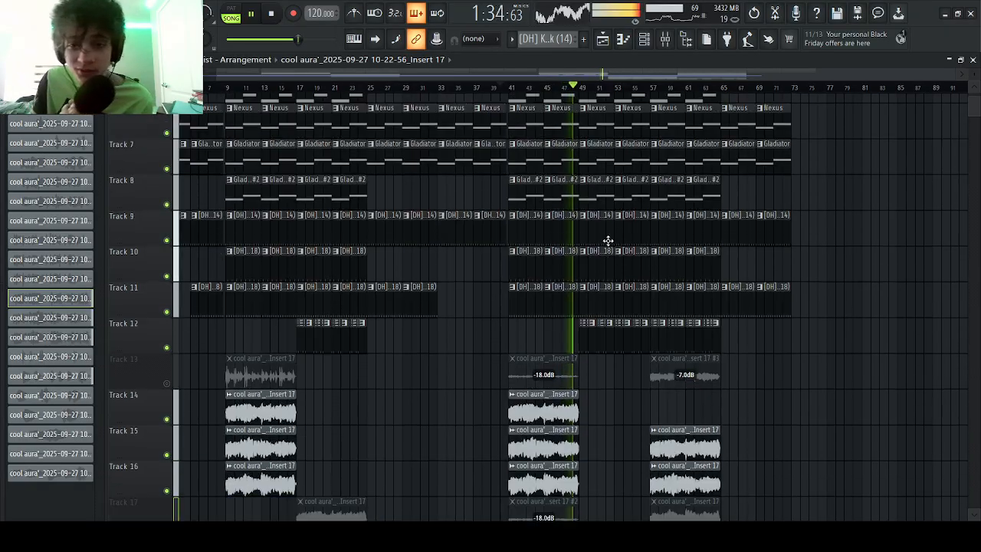
{"action": "scroll", "coordinate": [617, 237], "scroll_direction": "down", "scroll_amount": 8}
{"action": "scroll", "coordinate": [617, 238], "scroll_direction": "up", "scroll_amount": 10}
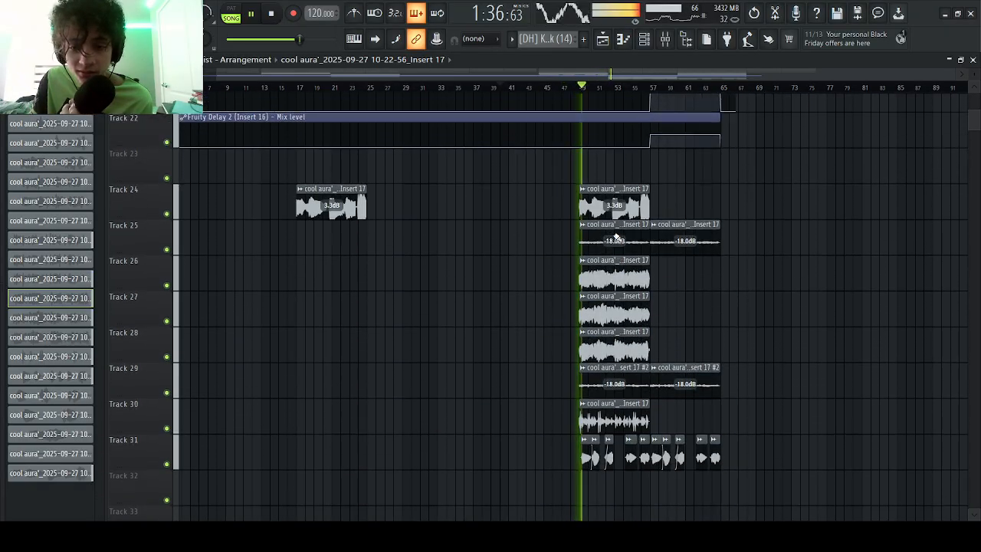
{"action": "left_click", "coordinate": [502, 92]}
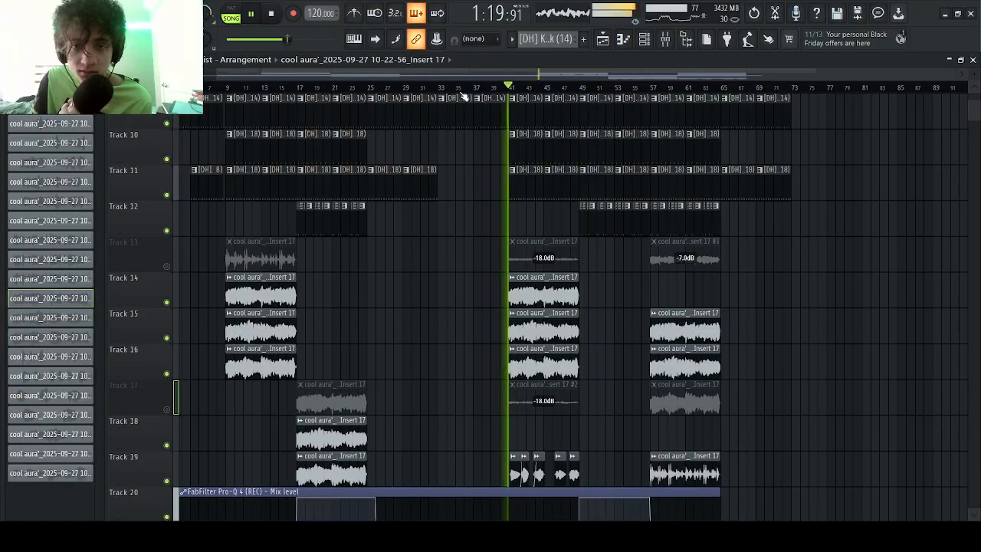
{"action": "left_click", "coordinate": [273, 14]}
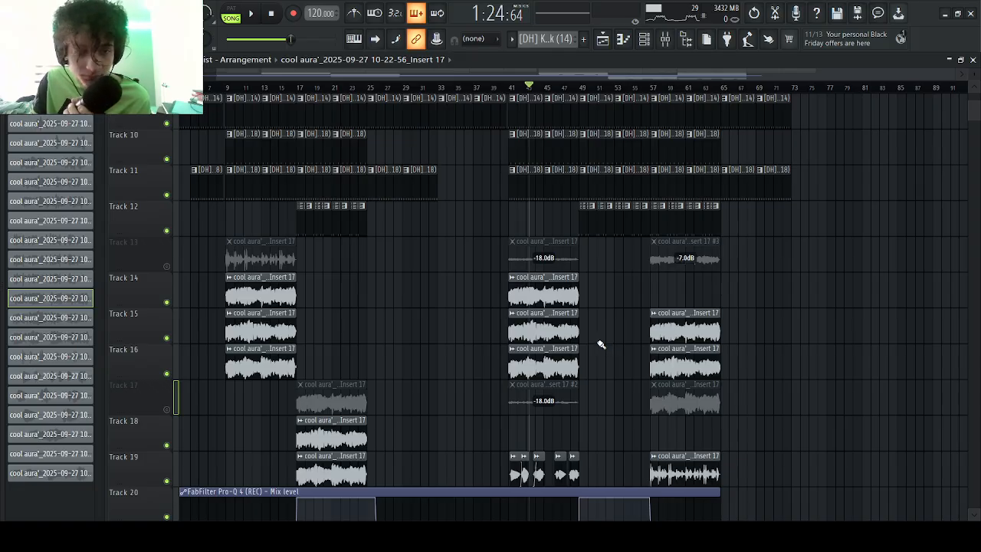
- View the clip settings of track 13's bar 41 vocal, and play that track soloed from about bar 43
{"action": "double_click", "coordinate": [568, 265]}
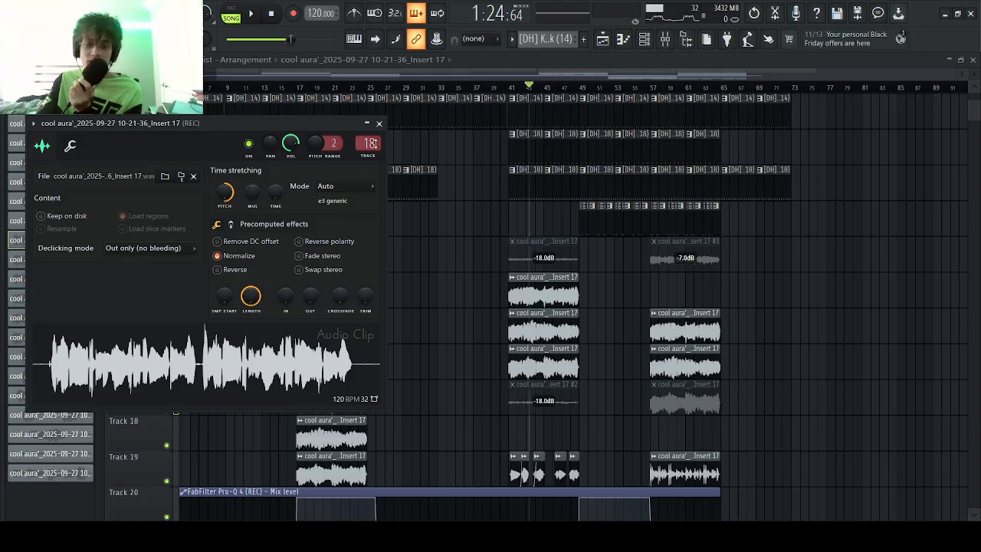
{"action": "left_click", "coordinate": [379, 123]}
{"action": "right_click", "coordinate": [167, 268]}
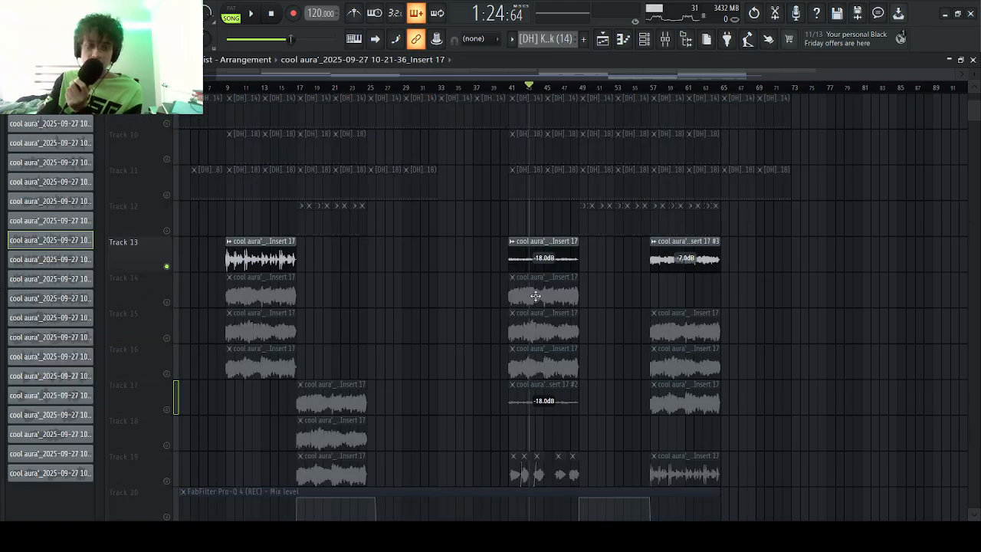
{"action": "left_click", "coordinate": [251, 14]}
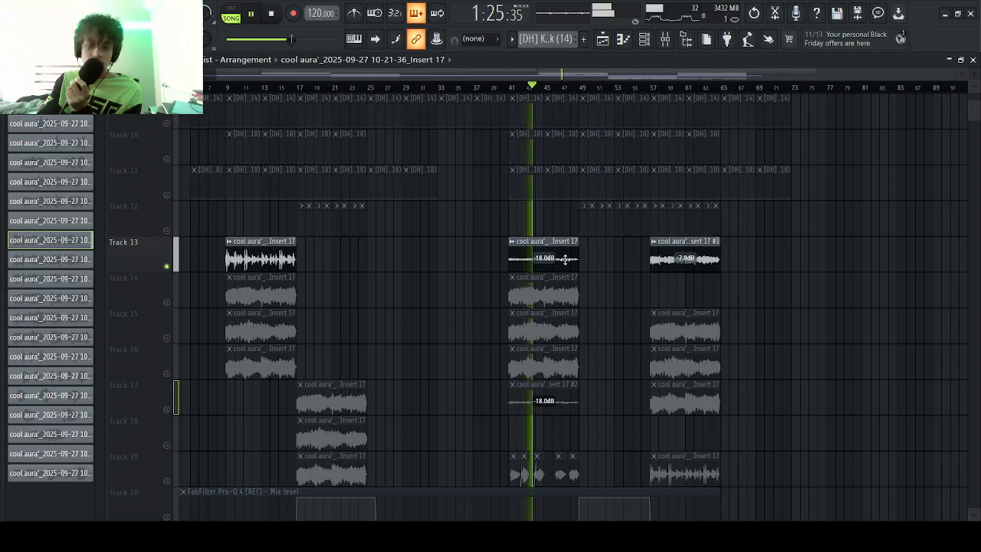
- Add playlist track 17 to the soloed playback, view the settings of its bar 41 clip, and stop playback
{"action": "left_click", "coordinate": [167, 411]}
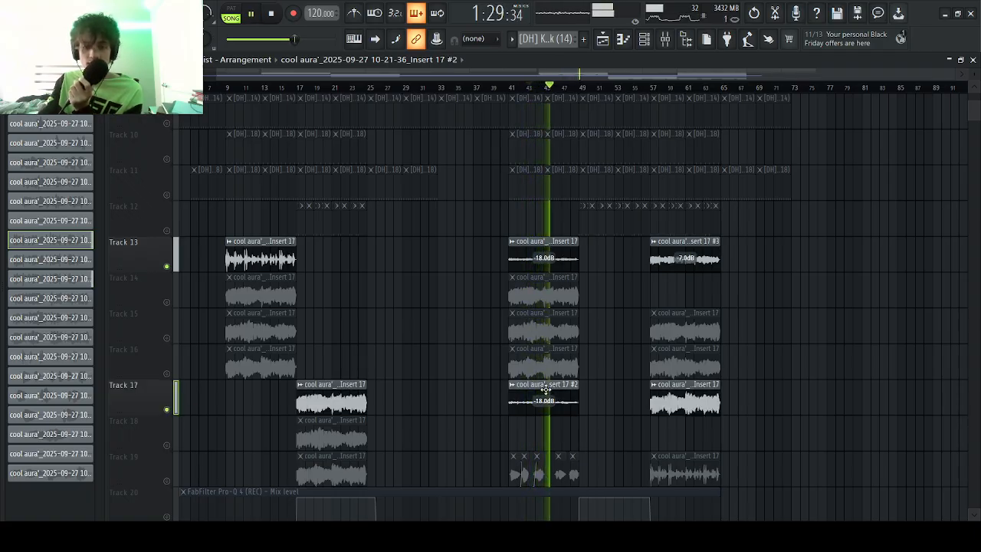
{"action": "double_click", "coordinate": [545, 388]}
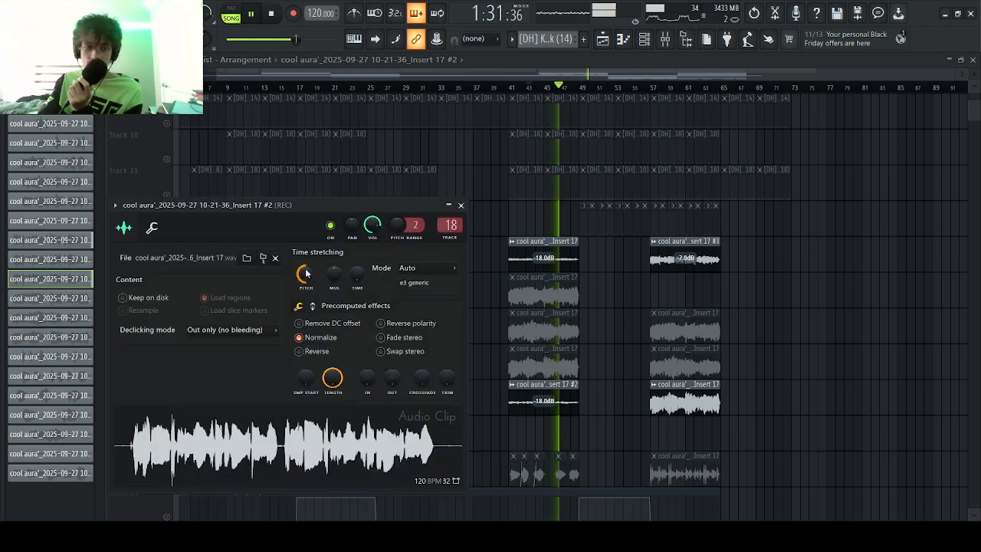
{"action": "left_click", "coordinate": [461, 206]}
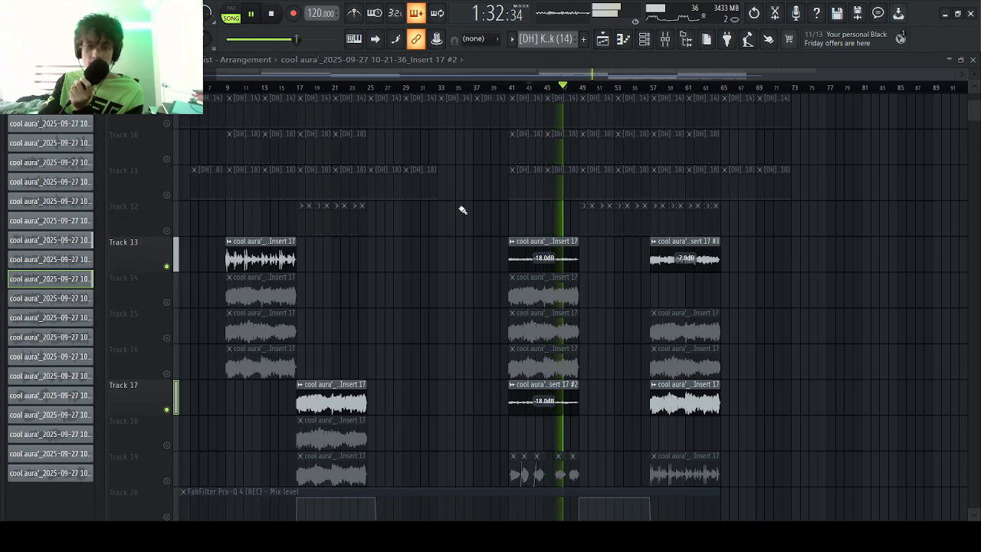
{"action": "left_click", "coordinate": [271, 14]}
- Compare the pitch settings of the bar 41 vocal clips on playlist tracks 13 and 17
{"action": "double_click", "coordinate": [554, 243]}
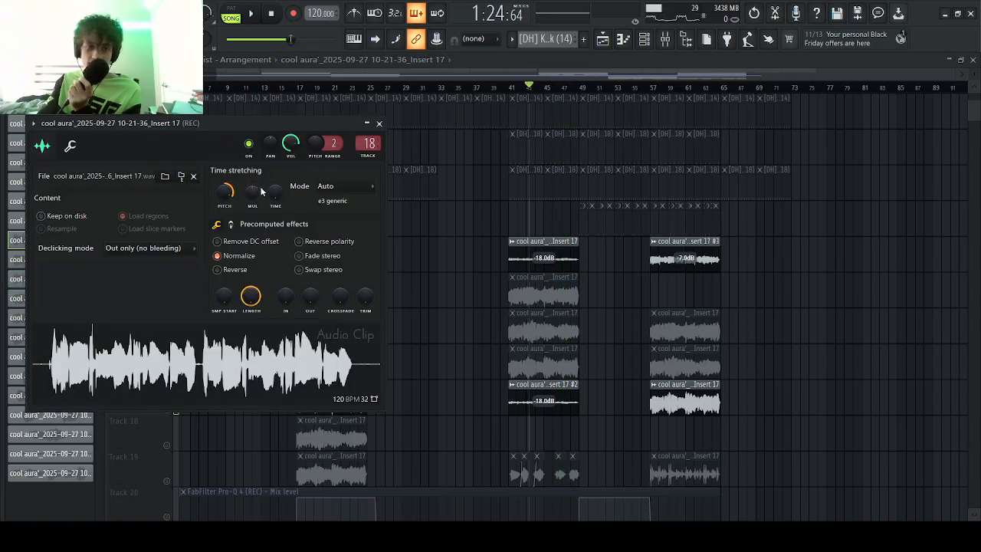
{"action": "left_click_drag", "start_coordinate": [219, 190], "coordinate": [218, 191]}
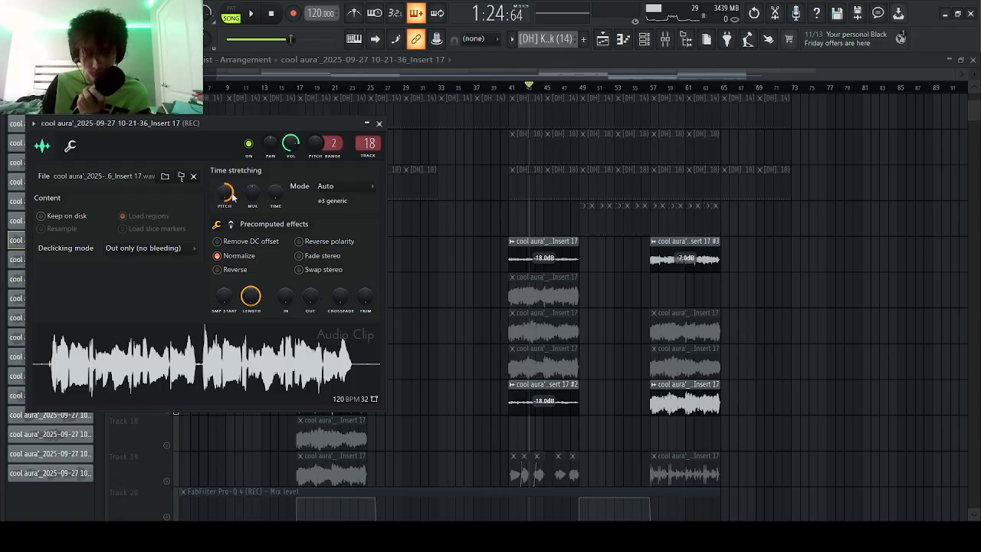
{"action": "double_click", "coordinate": [561, 390]}
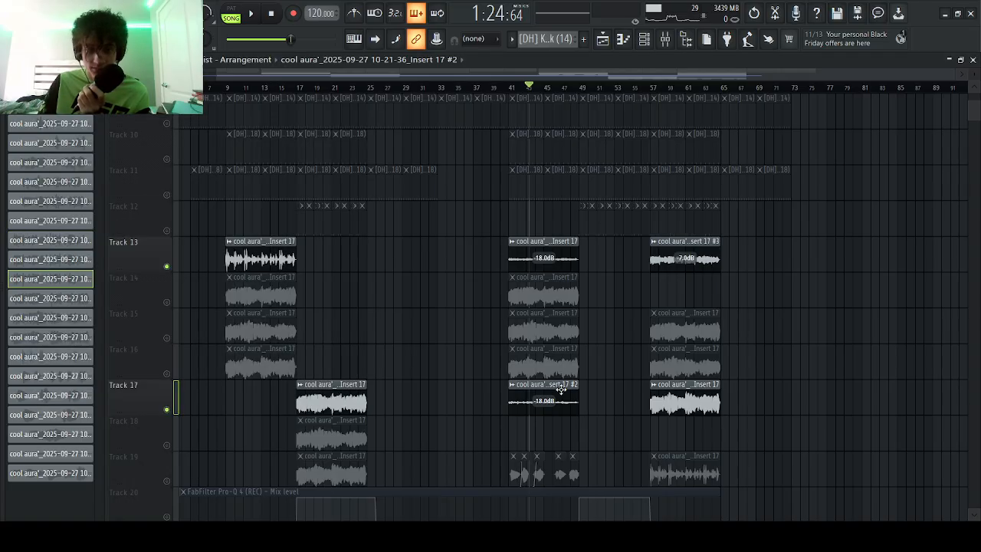
{"action": "left_click", "coordinate": [462, 206]}
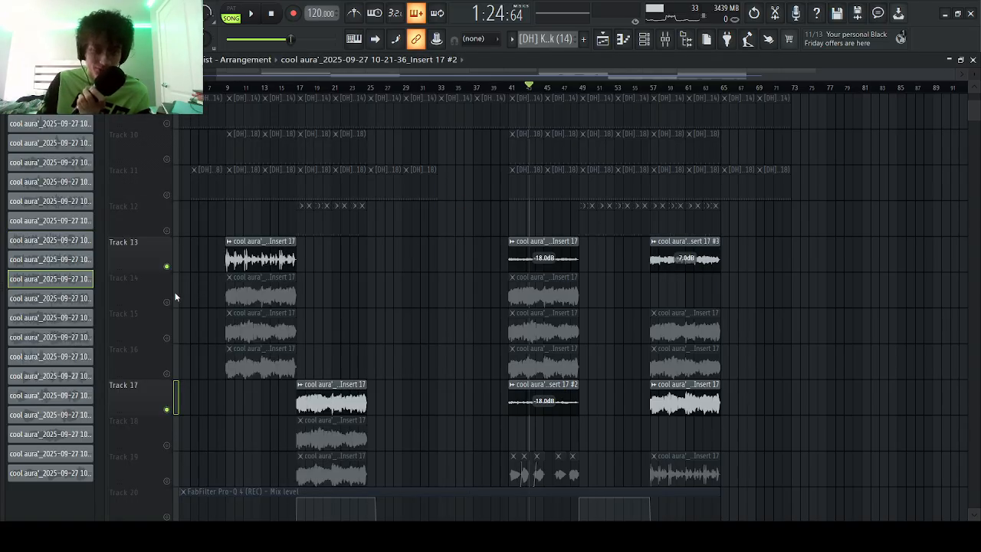
- Play soloed tracks 13 and 17 together, unsolo them, and replay the full mix from just before bar 41
{"action": "key", "text": "space"}
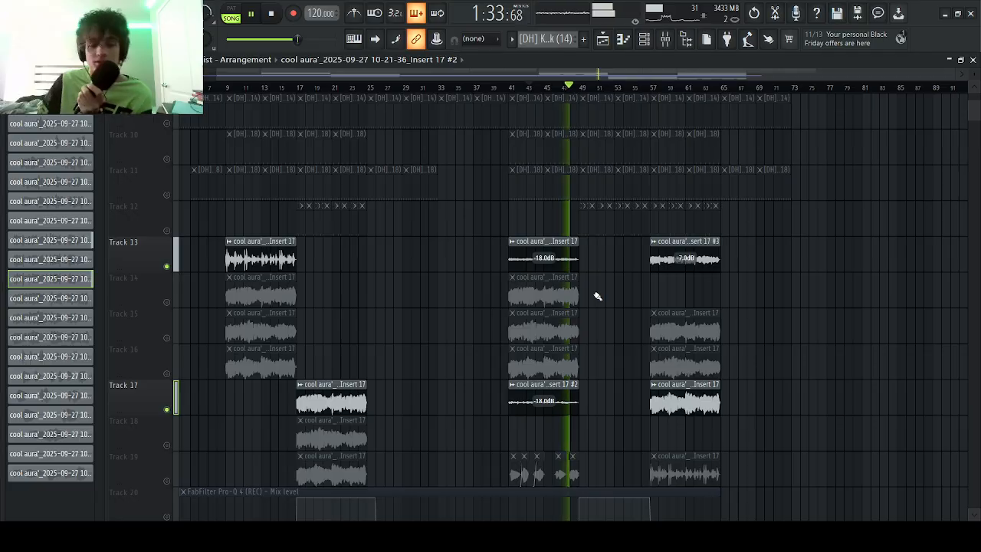
{"action": "right_click", "coordinate": [165, 267]}
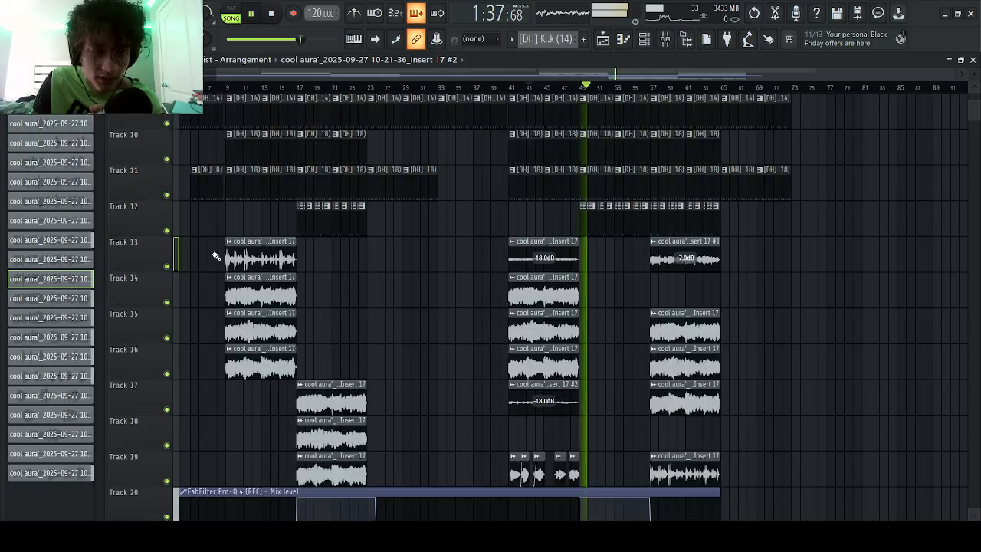
{"action": "right_click", "coordinate": [166, 266]}
{"action": "left_click", "coordinate": [498, 88]}
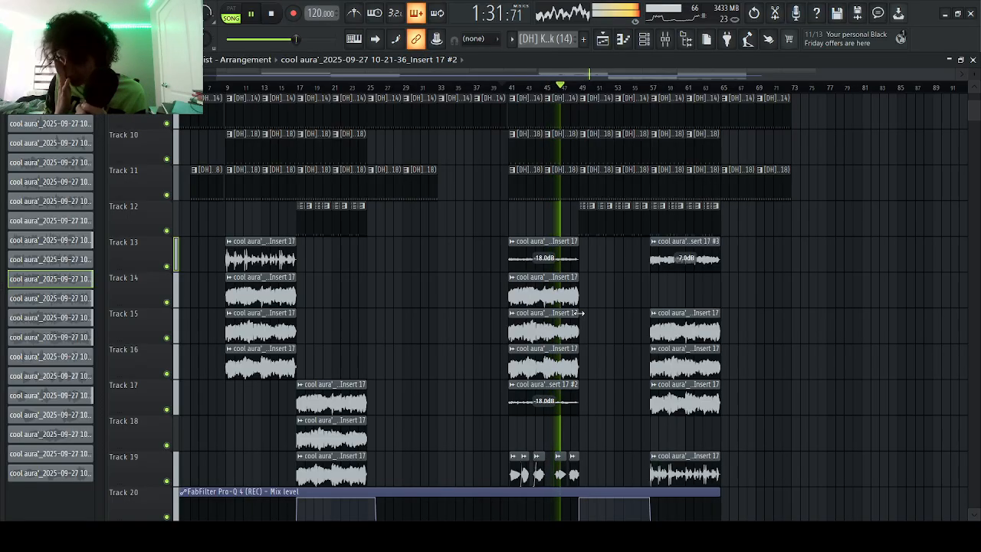
- Solo playlist track 30 as playback reaches bar 49, and look over the surrounding vocal layers and automation clips while listening
{"action": "scroll", "coordinate": [598, 314], "scroll_direction": "down", "scroll_amount": 6}
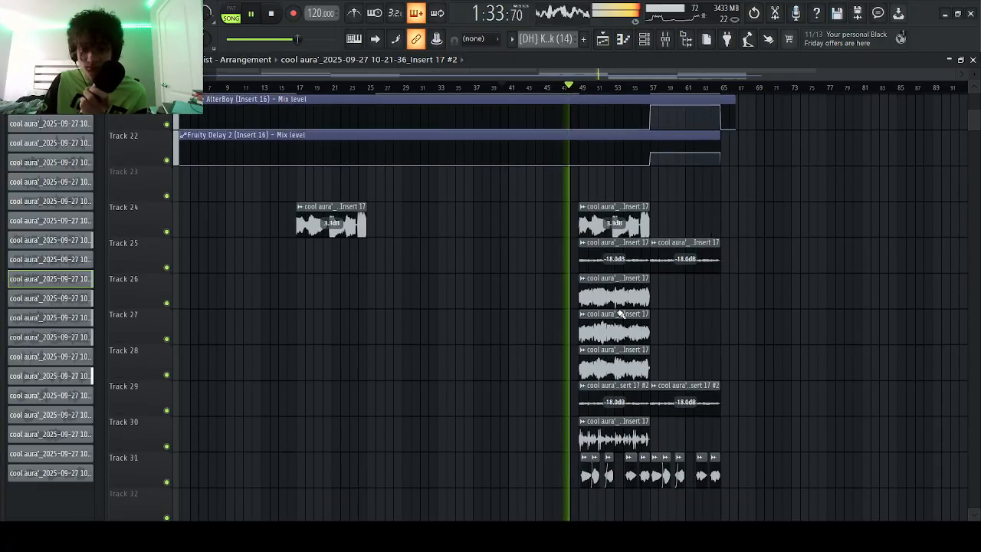
{"action": "scroll", "coordinate": [621, 314], "scroll_direction": "down", "scroll_amount": 2}
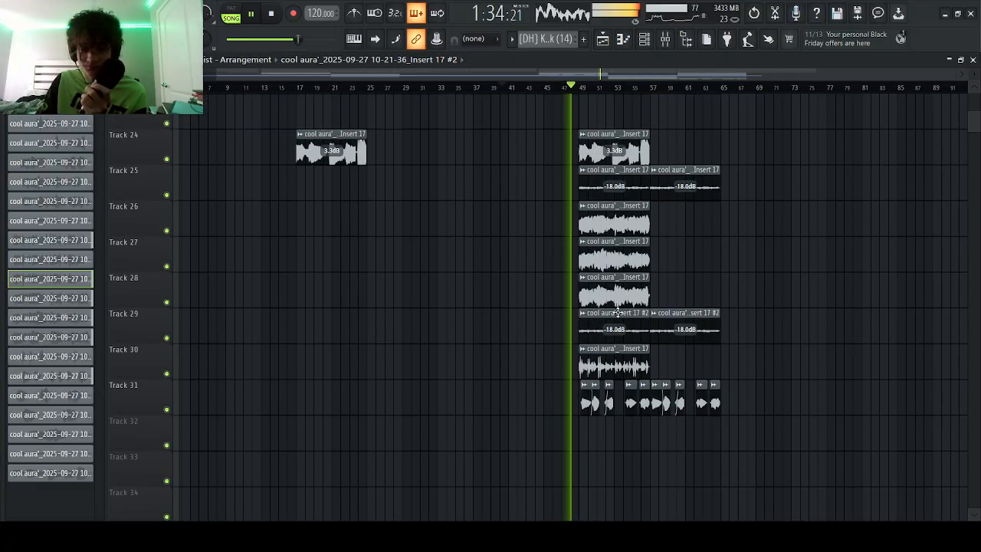
{"action": "right_click", "coordinate": [168, 375]}
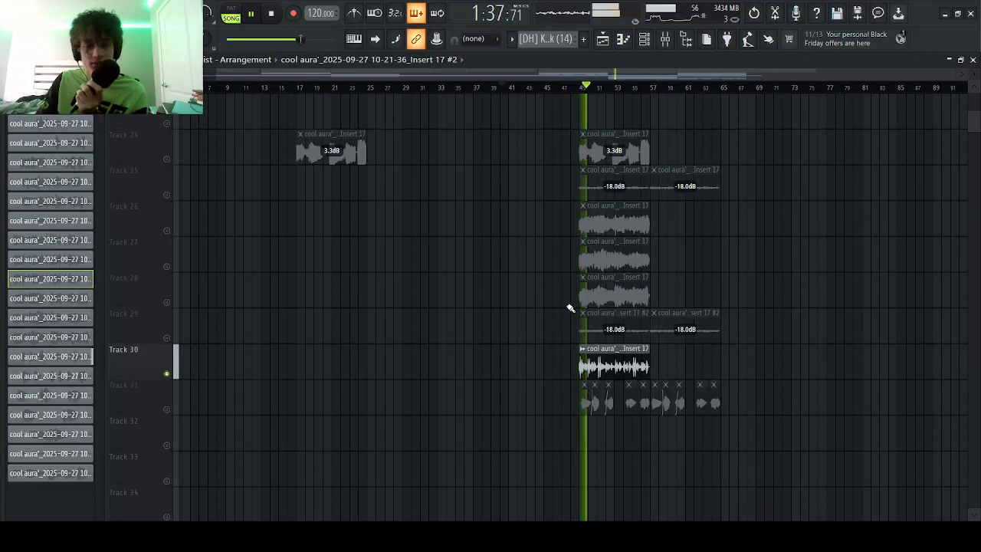
{"action": "scroll", "coordinate": [570, 307], "scroll_direction": "up", "scroll_amount": 3}
{"action": "scroll", "coordinate": [571, 307], "scroll_direction": "down", "scroll_amount": 2}
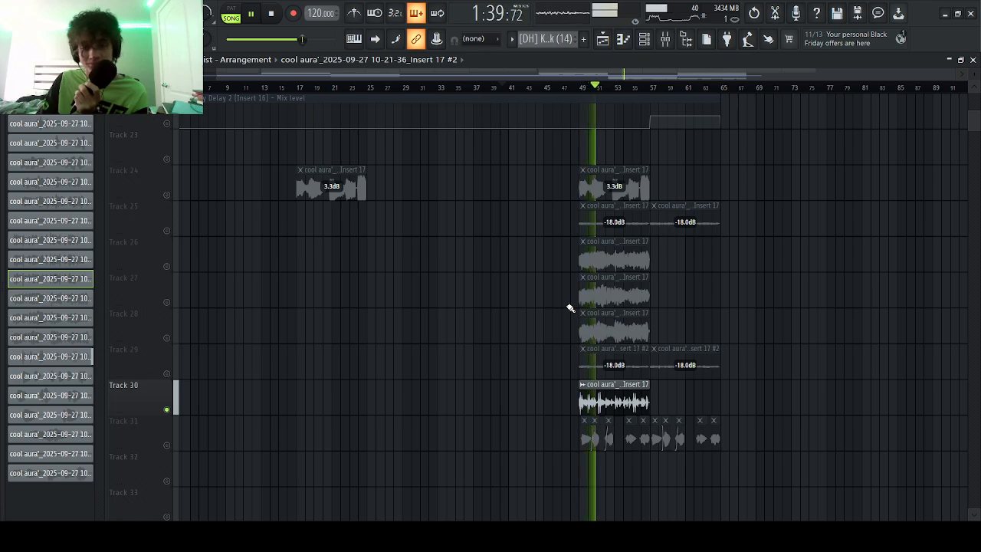
{"action": "scroll", "coordinate": [570, 308], "scroll_direction": "up", "scroll_amount": 2}
{"action": "scroll", "coordinate": [571, 307], "scroll_direction": "down", "scroll_amount": 2}
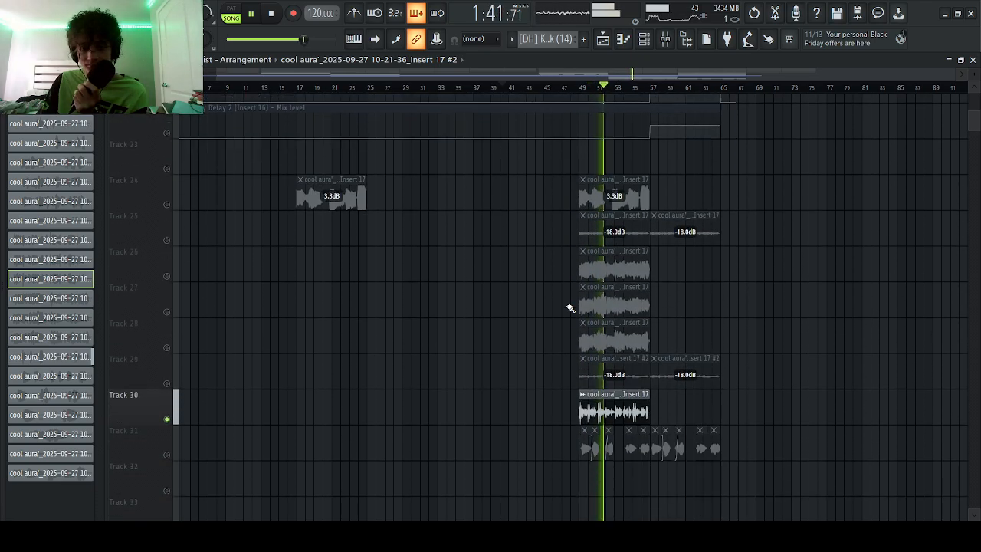
{"action": "scroll", "coordinate": [570, 308], "scroll_direction": "up", "scroll_amount": 5}
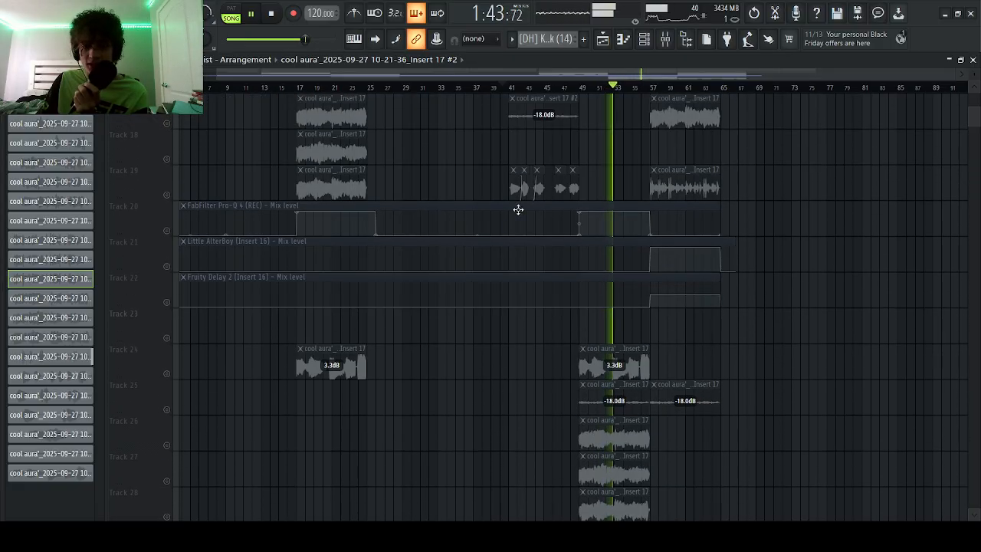
- Add playlist track 24 to the soloed playback, replay from bar 49, and view the settings of its bar 49 clip
{"action": "scroll", "coordinate": [564, 211], "scroll_direction": "down", "scroll_amount": 3}
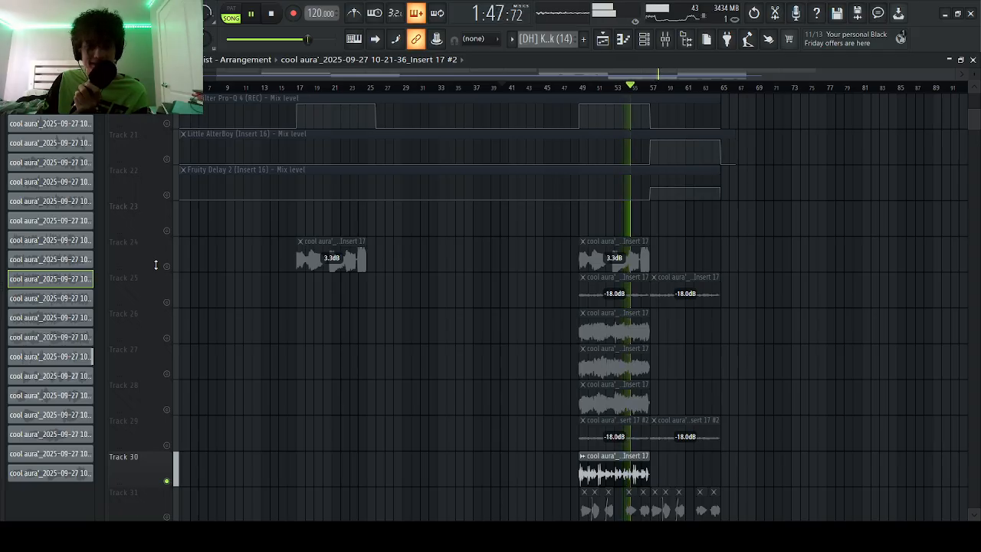
{"action": "left_click", "coordinate": [166, 266]}
{"action": "left_click", "coordinate": [584, 87]}
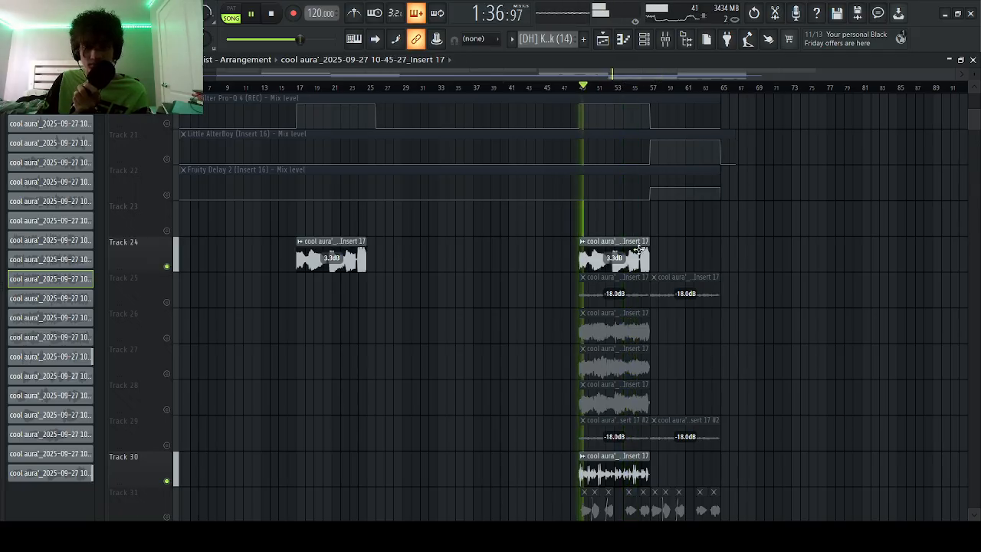
{"action": "double_click", "coordinate": [638, 250]}
{"action": "left_click", "coordinate": [444, 189]}
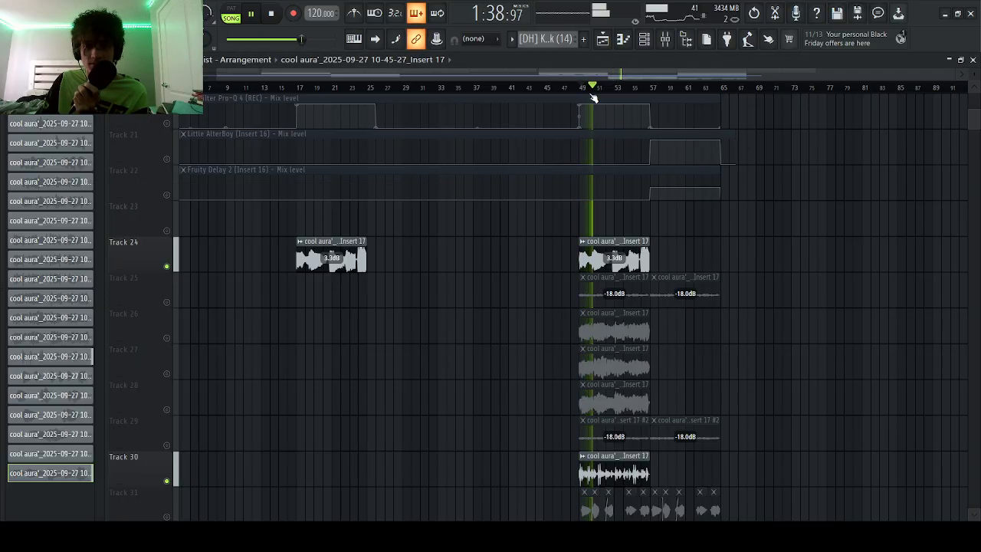
- Check the Ambient Adlib mixer track's effect chain and view the settings of the playlist track 30 clip
{"action": "left_click", "coordinate": [648, 41]}
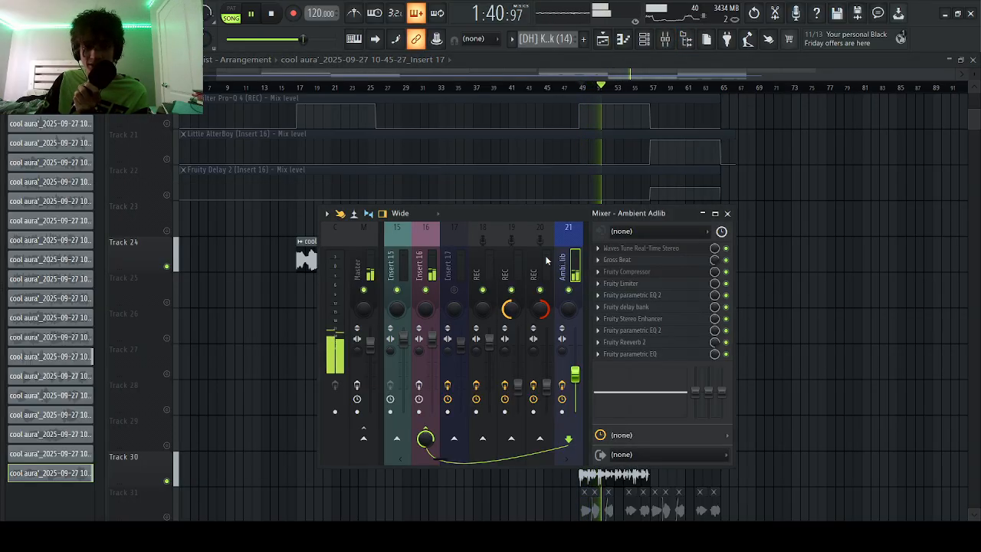
{"action": "left_click", "coordinate": [726, 213]}
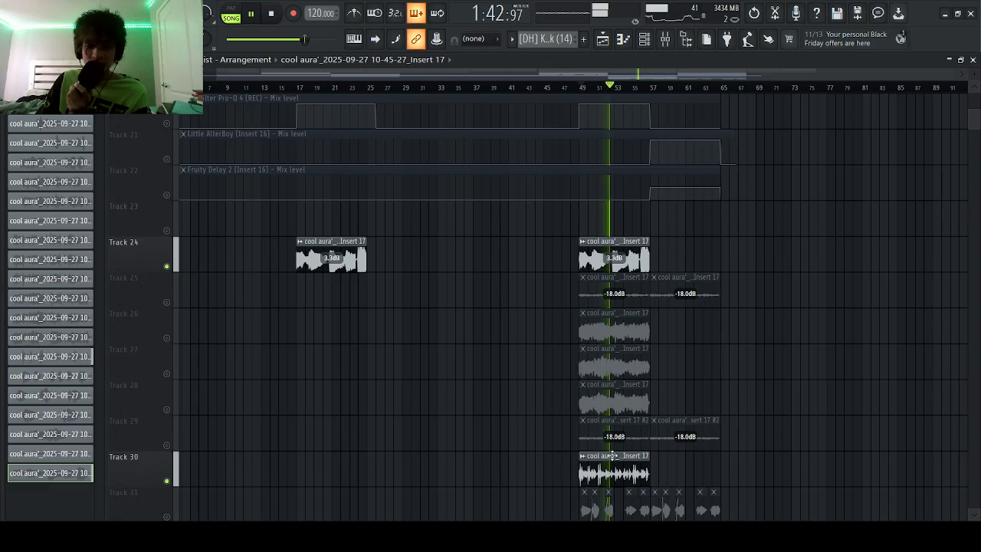
{"action": "double_click", "coordinate": [634, 470]}
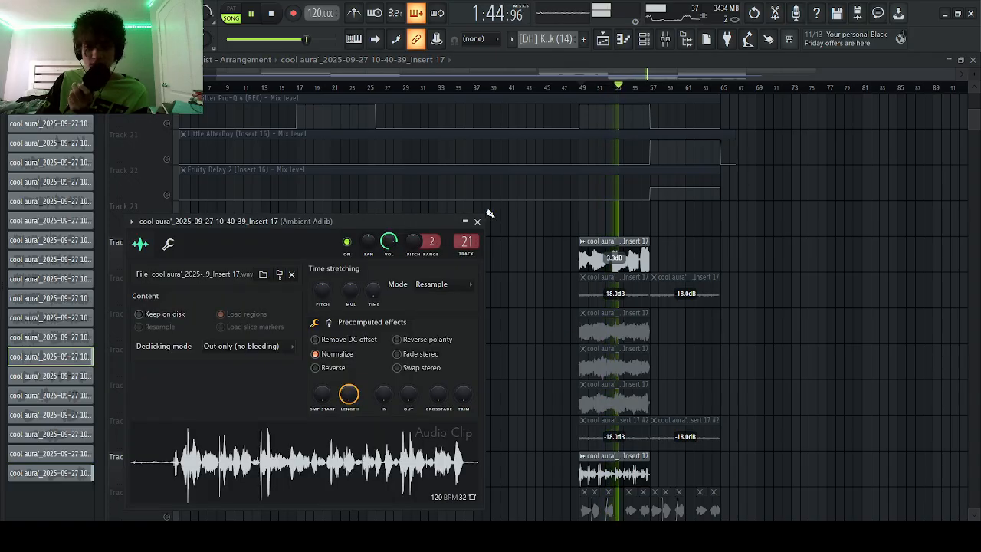
{"action": "left_click", "coordinate": [478, 222]}
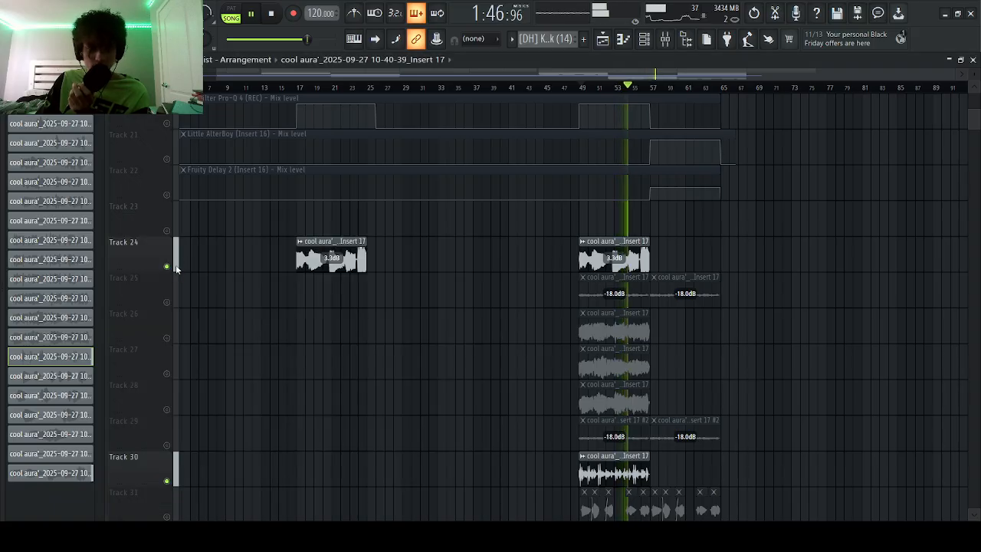
- Solo only playlist track 24, replay it from bar 49, and look over the surrounding vocal layers while listening
{"action": "right_click", "coordinate": [167, 267]}
{"action": "left_click", "coordinate": [581, 92]}
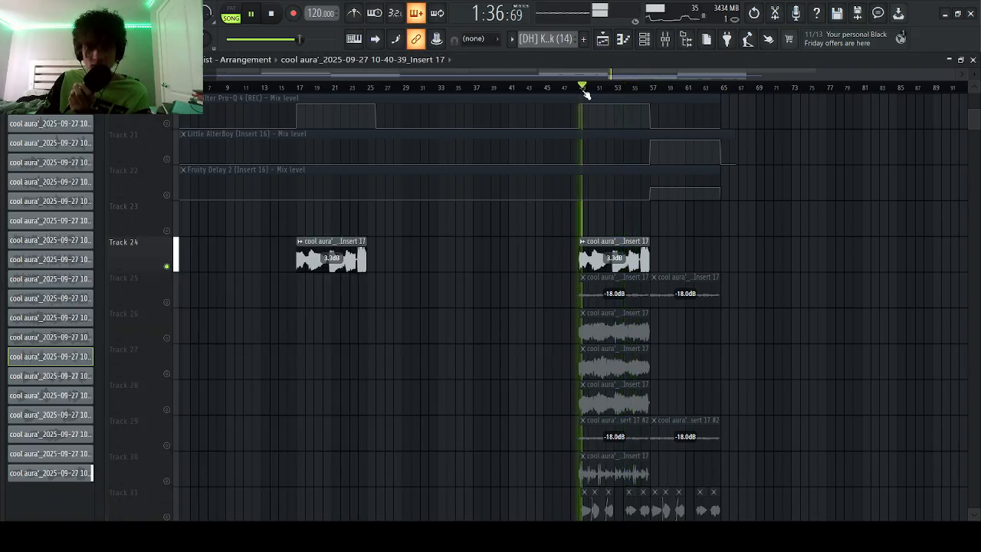
{"action": "scroll", "coordinate": [829, 261], "scroll_direction": "up", "scroll_amount": 1}
{"action": "scroll", "coordinate": [829, 261], "scroll_direction": "up", "scroll_amount": 5}
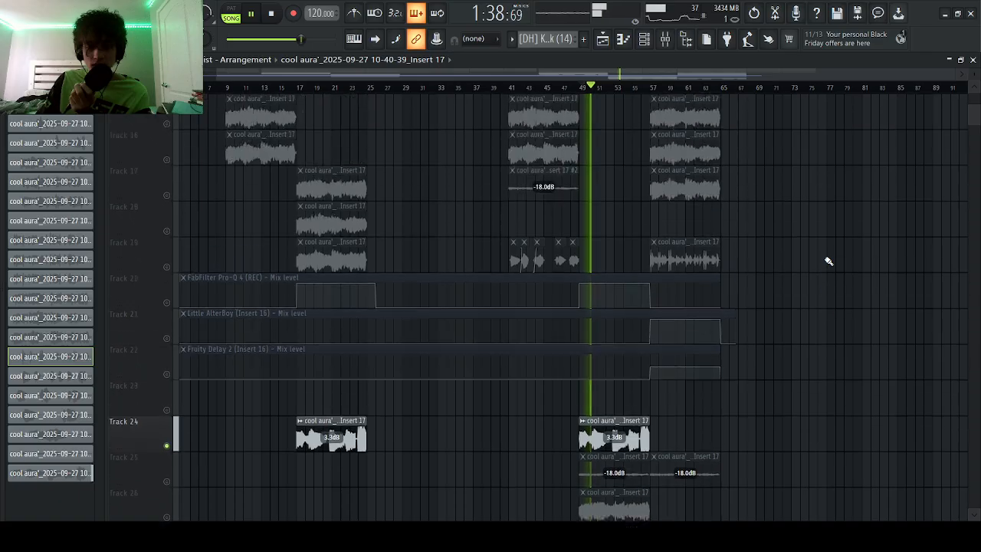
{"action": "scroll", "coordinate": [818, 227], "scroll_direction": "down", "scroll_amount": 5}
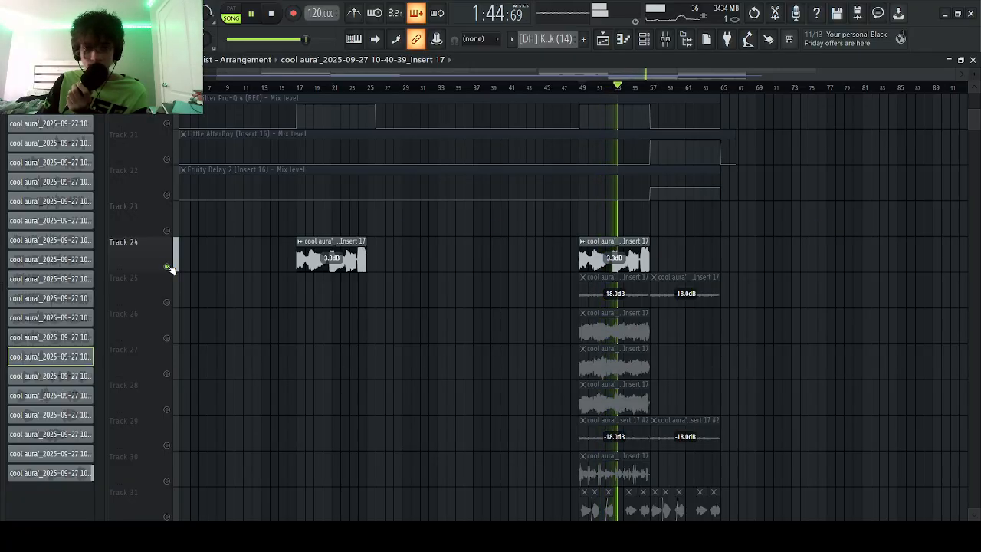
{"action": "scroll", "coordinate": [506, 404], "scroll_direction": "down", "scroll_amount": 3}
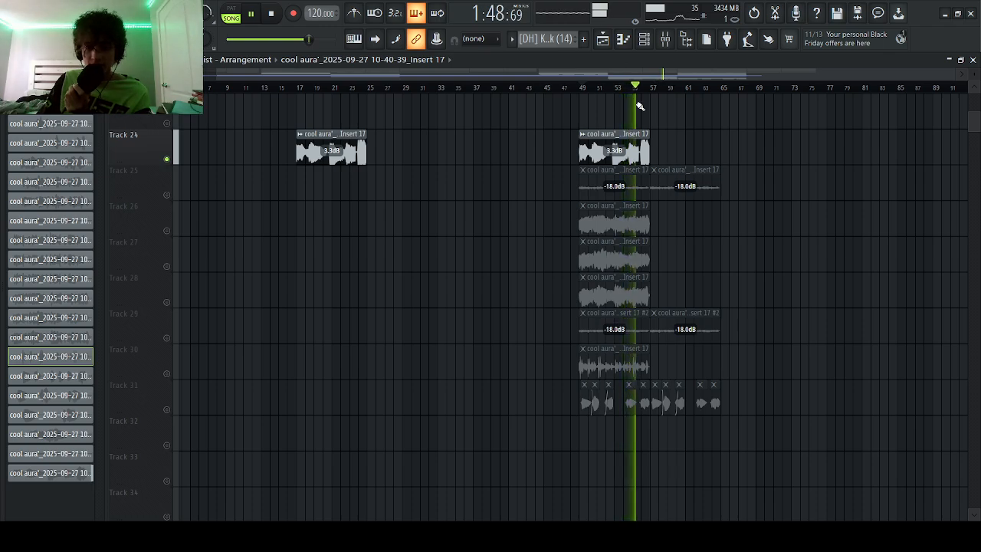
{"action": "scroll", "coordinate": [621, 302], "scroll_direction": "up", "scroll_amount": 8}
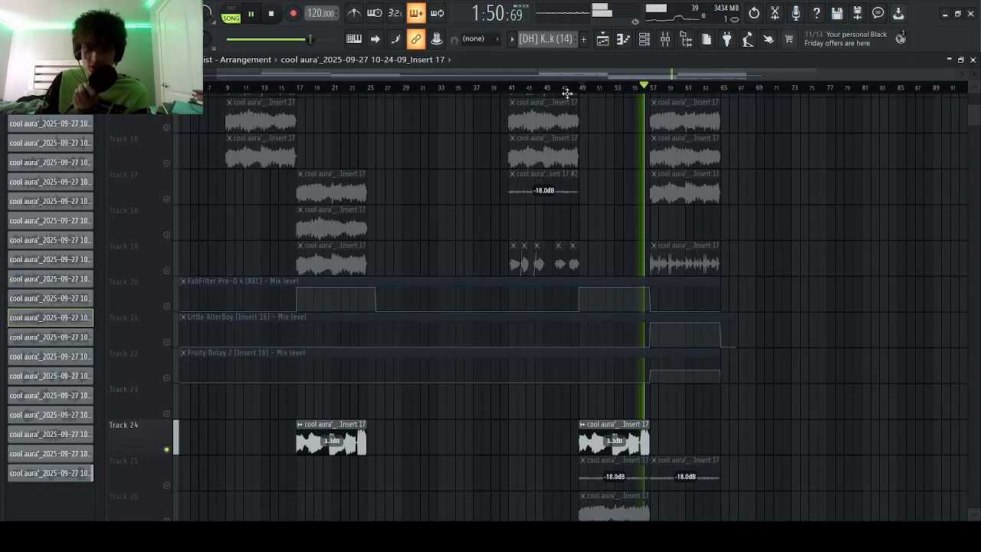
- Unsolo the tracks, replay the full mix from just before bar 49 while reviewing all layers and automation clips, and stop at bar 57
{"action": "left_click", "coordinate": [567, 93]}
{"action": "right_click", "coordinate": [167, 236]}
{"action": "right_click", "coordinate": [167, 236]}
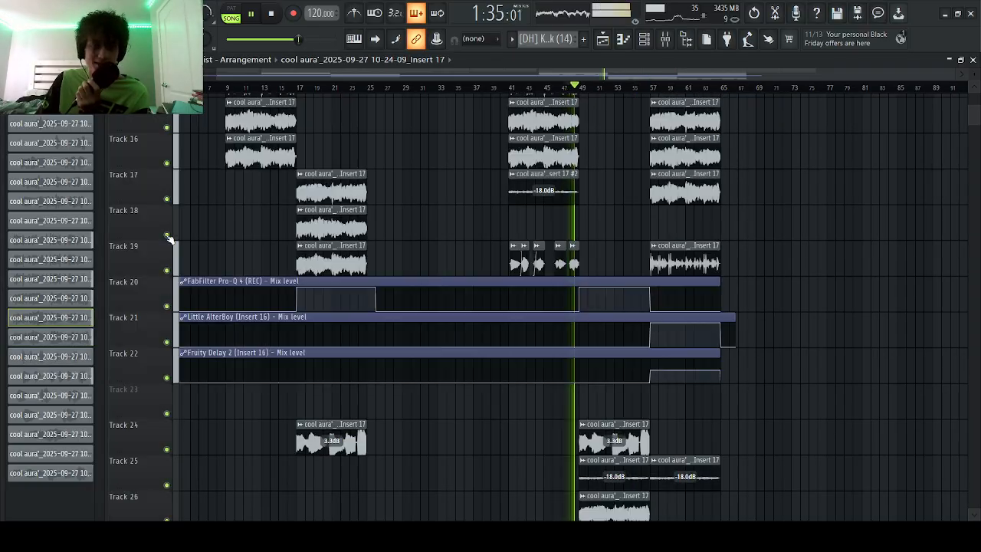
{"action": "scroll", "coordinate": [857, 330], "scroll_direction": "down", "scroll_amount": 4}
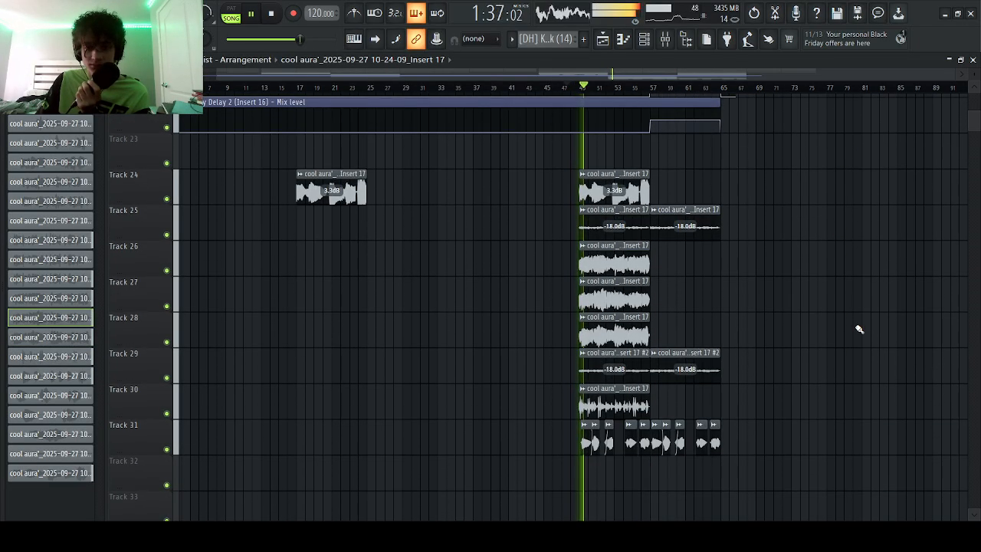
{"action": "scroll", "coordinate": [857, 329], "scroll_direction": "up", "scroll_amount": 15}
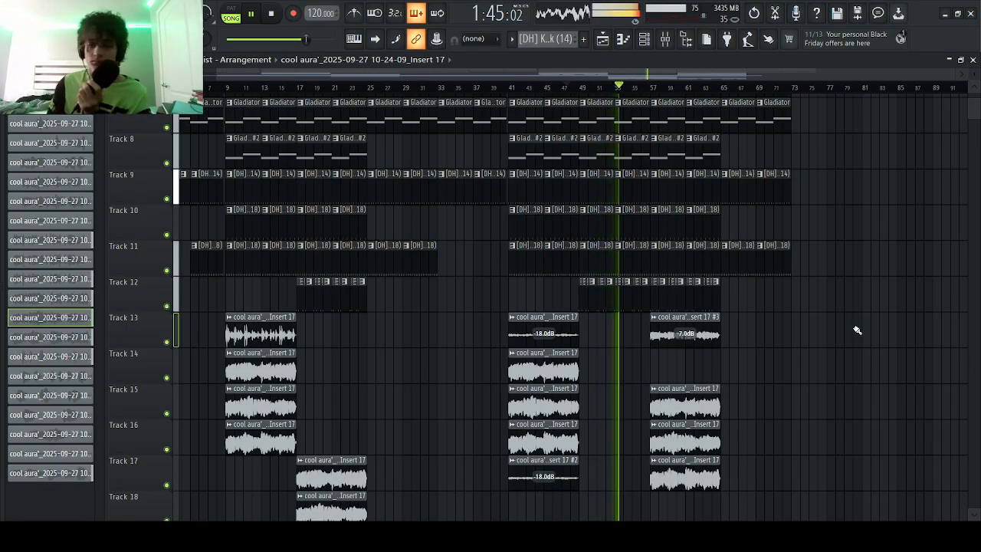
{"action": "scroll", "coordinate": [859, 330], "scroll_direction": "down", "scroll_amount": 1}
{"action": "scroll", "coordinate": [889, 327], "scroll_direction": "down", "scroll_amount": 15}
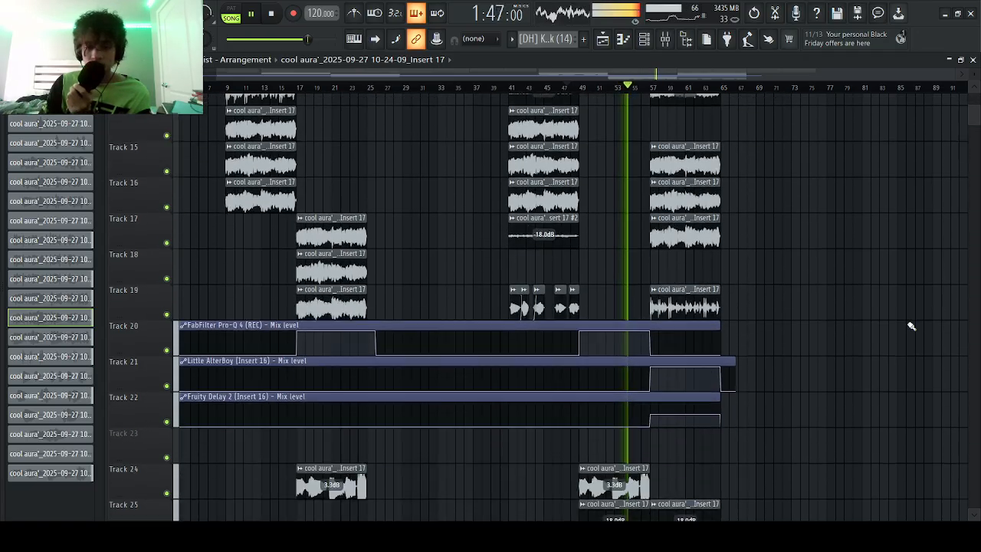
{"action": "scroll", "coordinate": [923, 315], "scroll_direction": "up", "scroll_amount": 10}
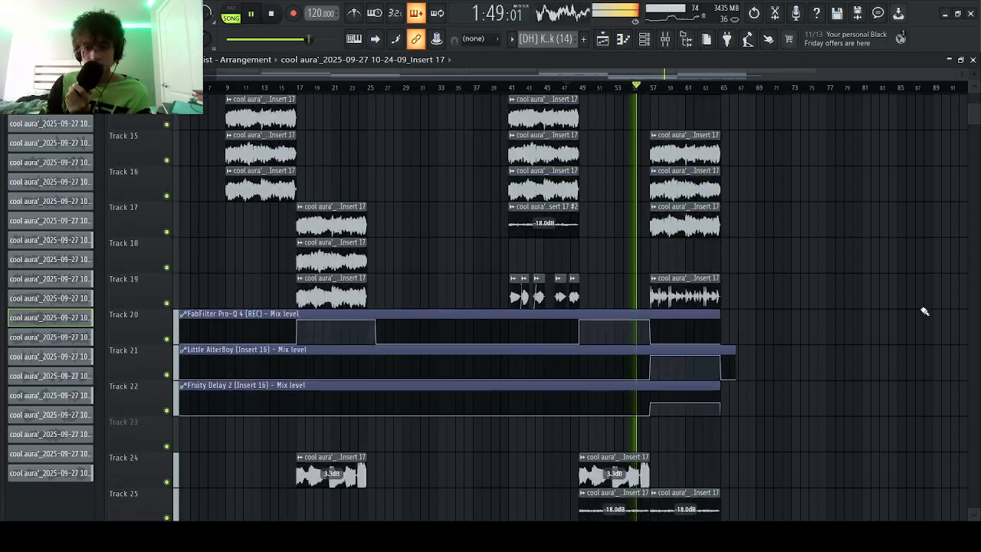
{"action": "scroll", "coordinate": [924, 309], "scroll_direction": "down", "scroll_amount": 9}
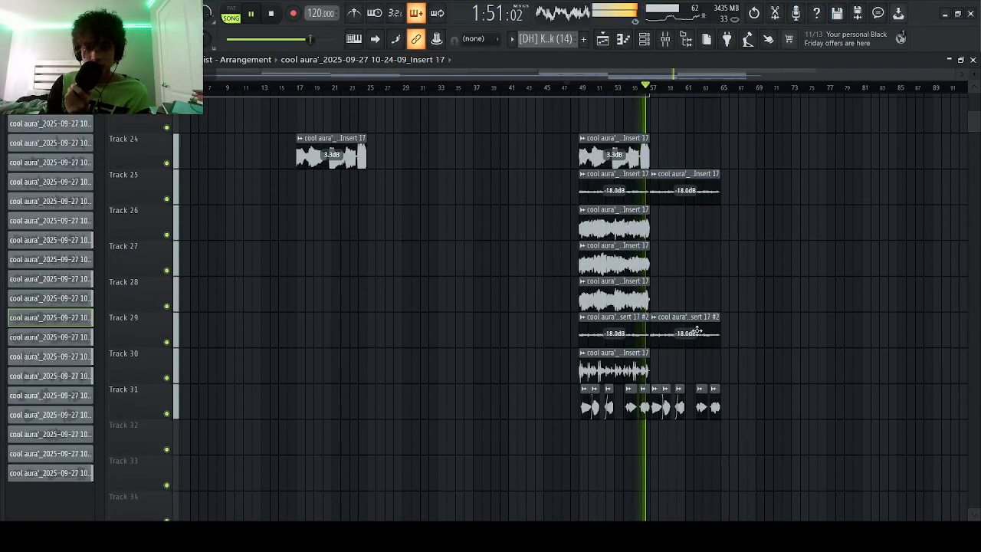
{"action": "scroll", "coordinate": [697, 325], "scroll_direction": "up", "scroll_amount": 14}
{"action": "scroll", "coordinate": [697, 325], "scroll_direction": "down", "scroll_amount": 6}
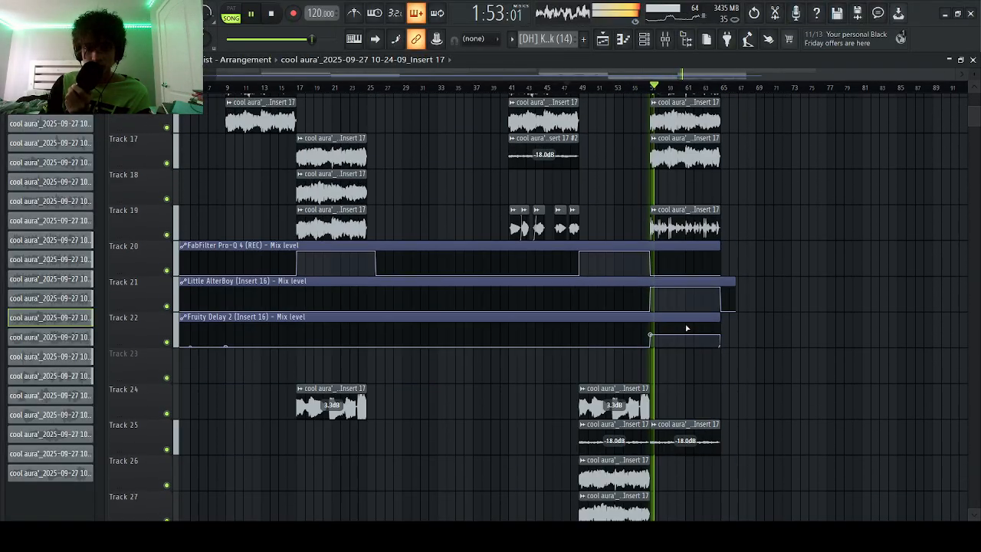
{"action": "key", "text": "space"}
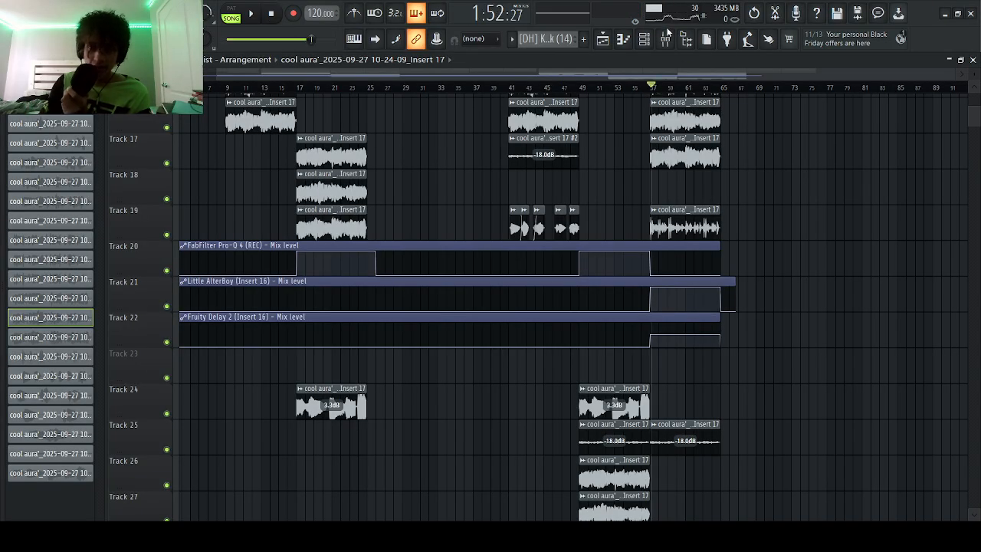
- Open the mixer at full size and view the Fruity Limiter on Insert 16
{"action": "left_click", "coordinate": [669, 38]}
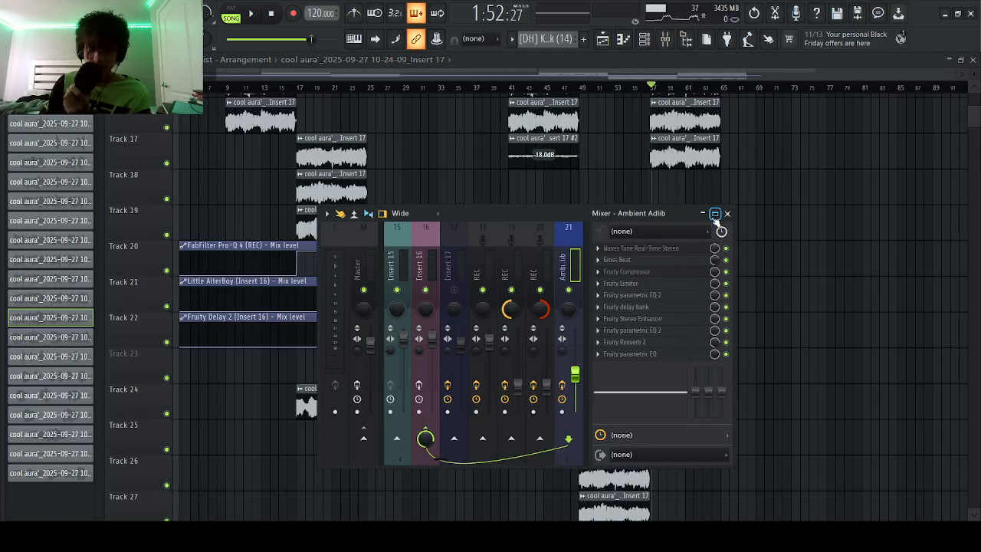
{"action": "left_click", "coordinate": [714, 214]}
{"action": "left_click", "coordinate": [151, 178]}
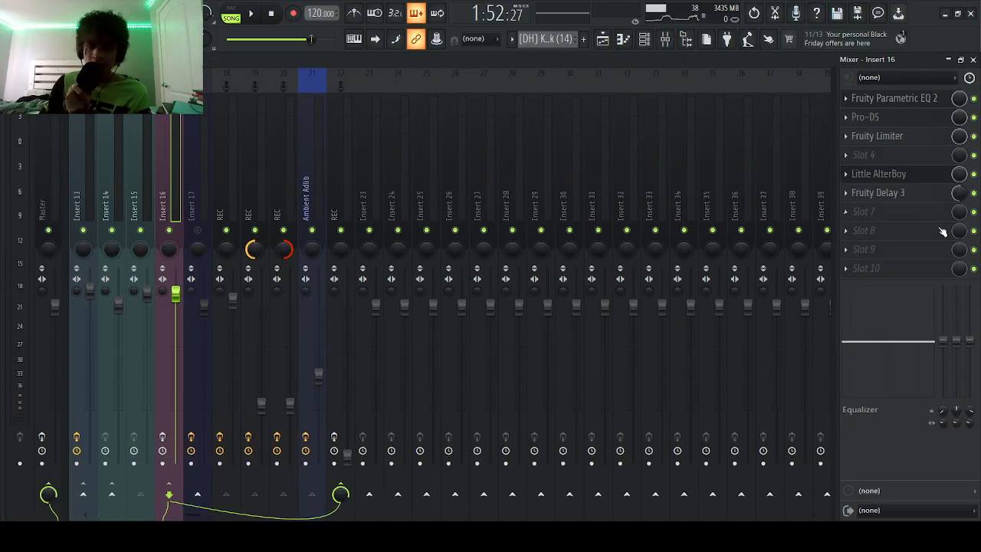
{"action": "left_click", "coordinate": [878, 138]}
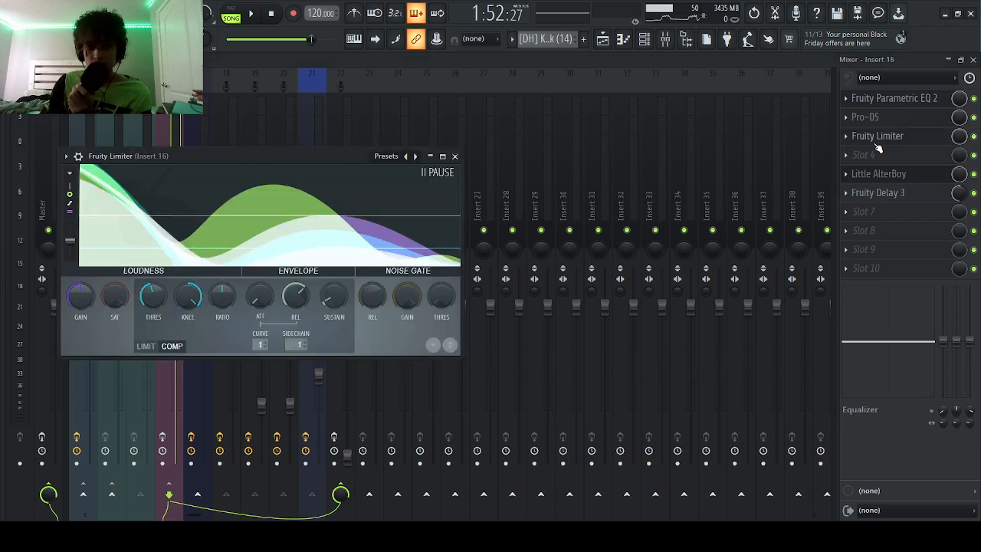
{"action": "left_click", "coordinate": [878, 138]}
- Resume playback and mute mixer inserts 12, 13 and 14
{"action": "left_click", "coordinate": [252, 13]}
{"action": "left_click", "coordinate": [135, 174]}
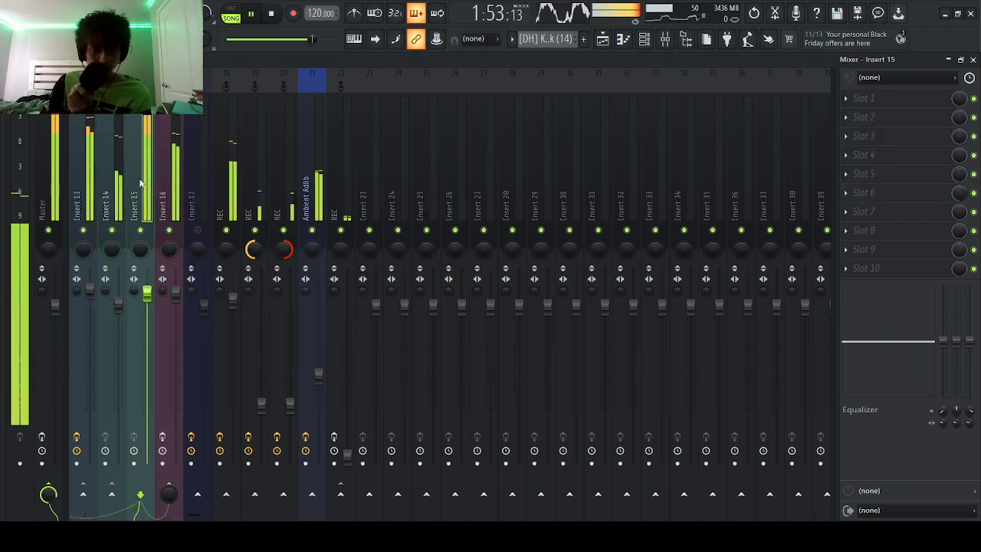
{"action": "scroll", "coordinate": [91, 240], "scroll_direction": "up", "scroll_amount": 5}
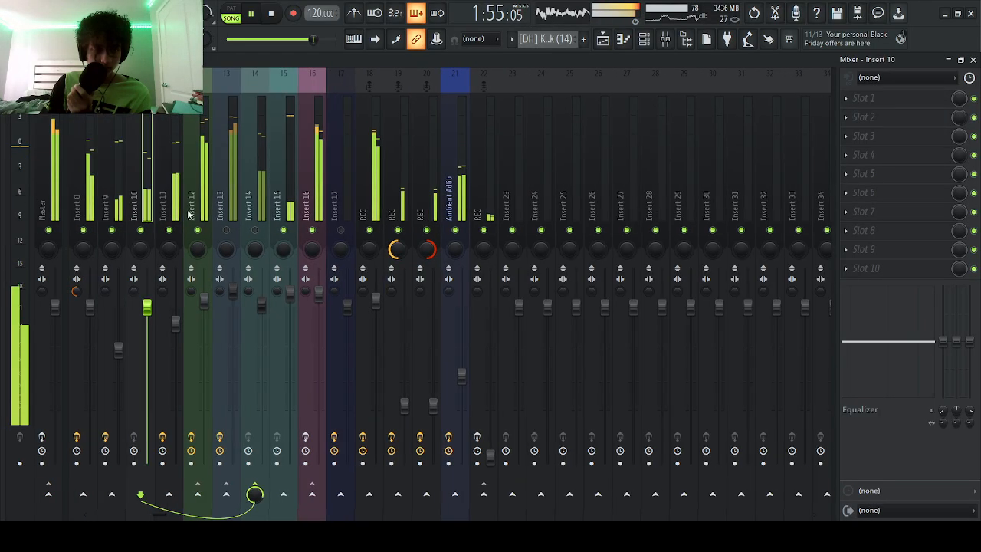
{"action": "left_click", "coordinate": [198, 232]}
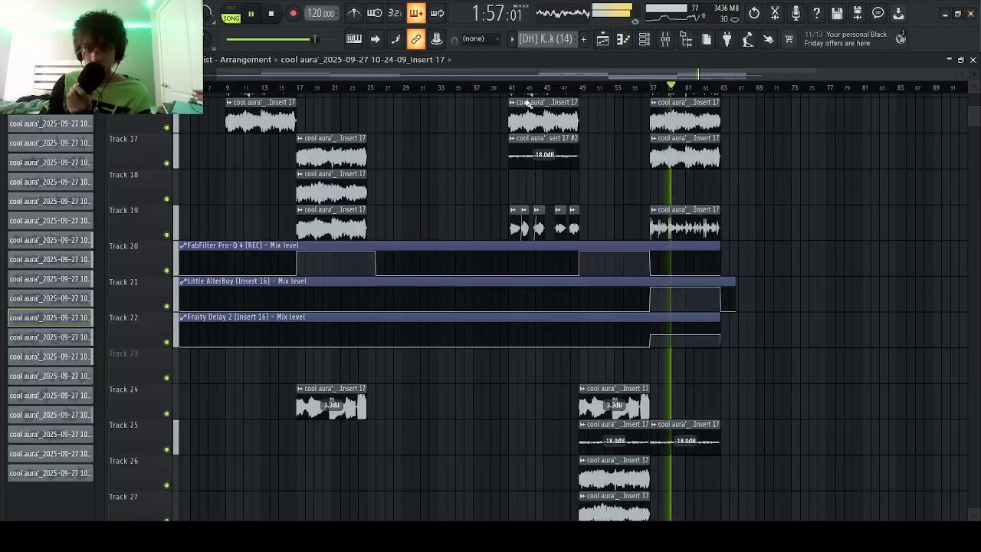
- Play the arrangement from about bar 18 with the muted inserts, return to the mixer, and stop playback
{"action": "key", "text": "F5"}
{"action": "left_click", "coordinate": [310, 86]}
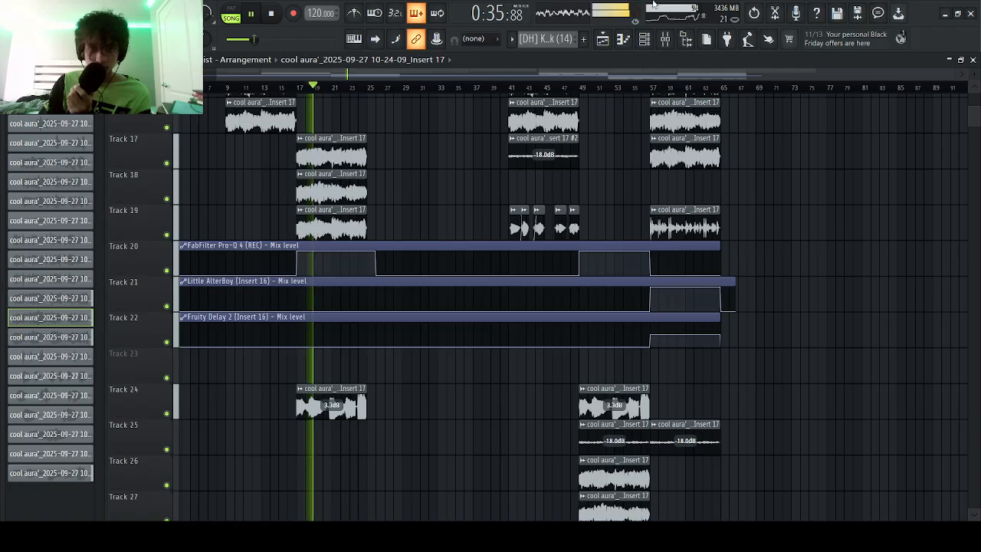
{"action": "key", "text": "F9"}
{"action": "key", "text": "space"}
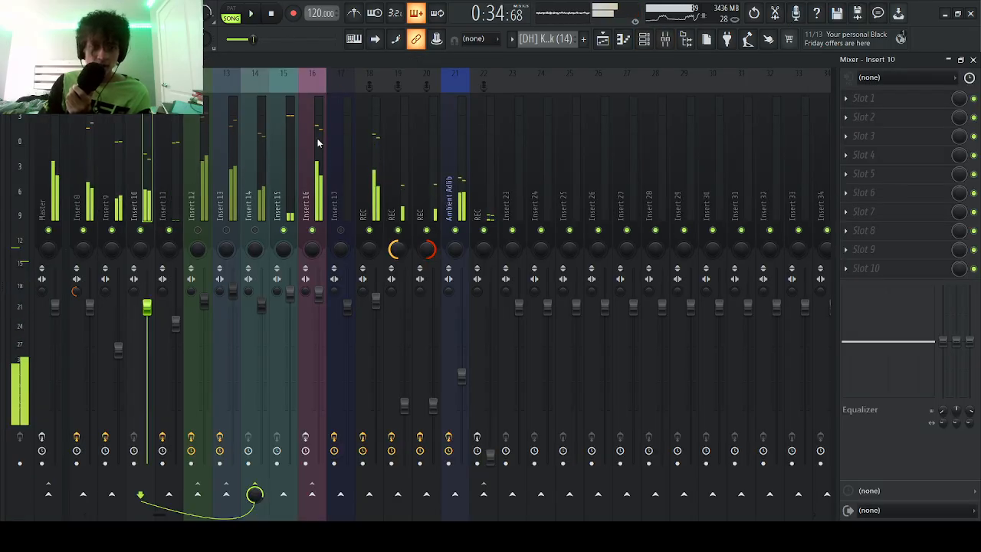
- Select mixer Insert 16 and examine the envelope and sidechain settings of its Fruity Limiter
{"action": "left_click", "coordinate": [317, 146]}
{"action": "left_click", "coordinate": [298, 153]}
{"action": "left_click", "coordinate": [306, 153]}
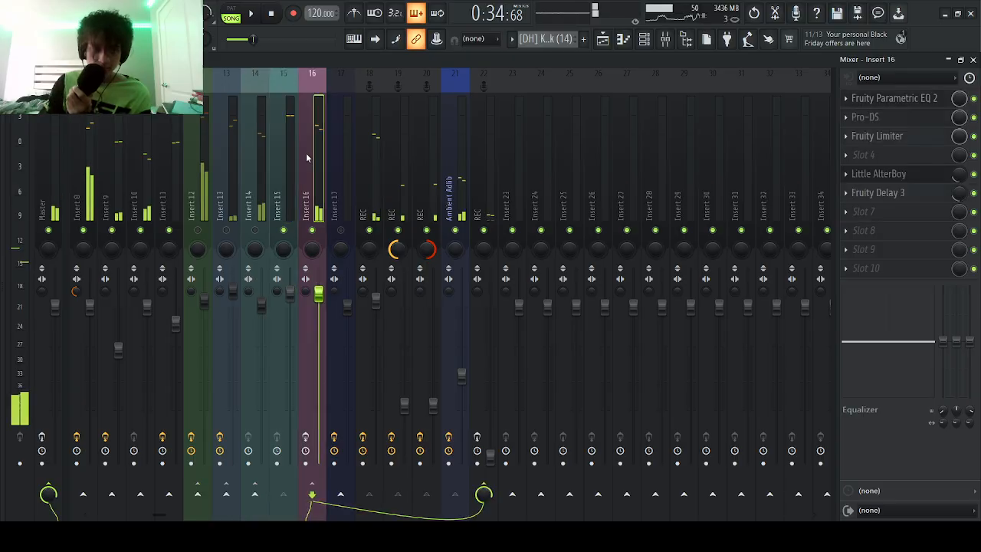
{"action": "left_click", "coordinate": [910, 143]}
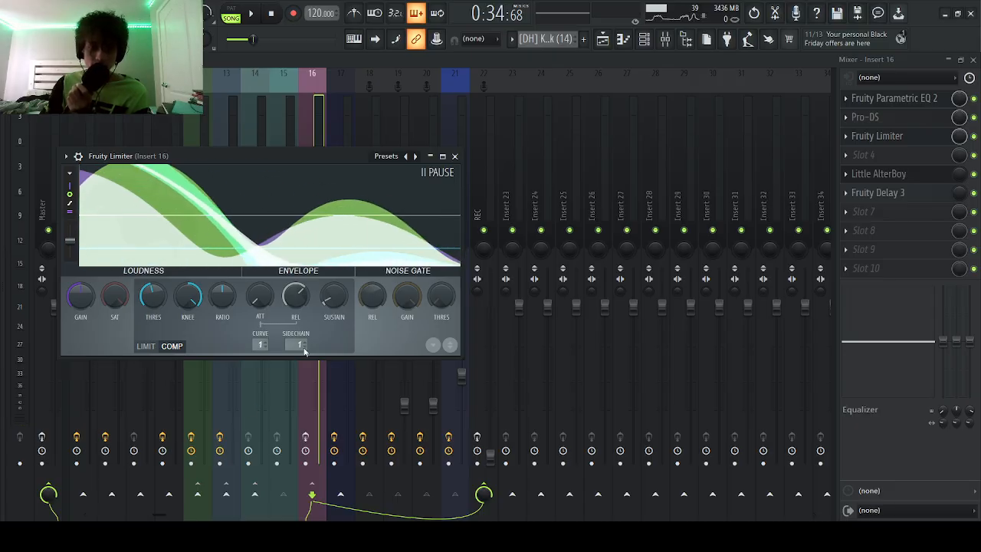
{"action": "left_click", "coordinate": [456, 157]}
- Check Insert 15, review the threshold and knee of Insert 16's Fruity Limiter, and resume playback
{"action": "left_click", "coordinate": [292, 149]}
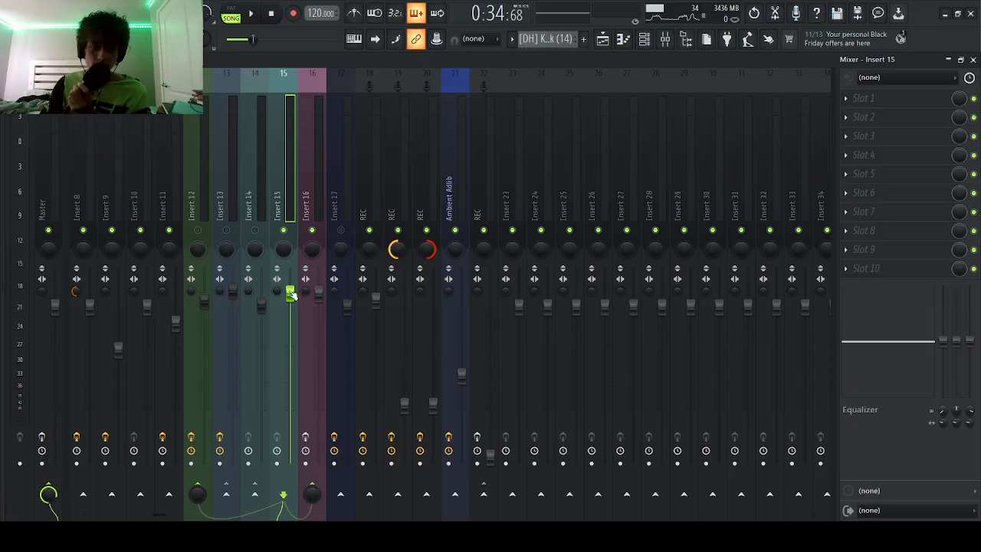
{"action": "left_click", "coordinate": [314, 153]}
{"action": "left_click", "coordinate": [941, 138]}
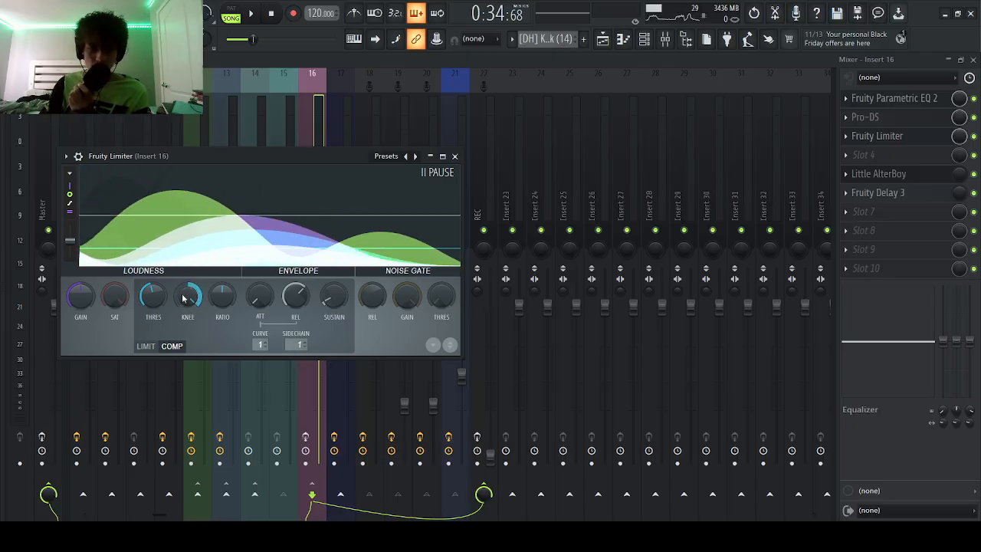
{"action": "left_click_drag", "start_coordinate": [198, 304], "coordinate": [197, 295]}
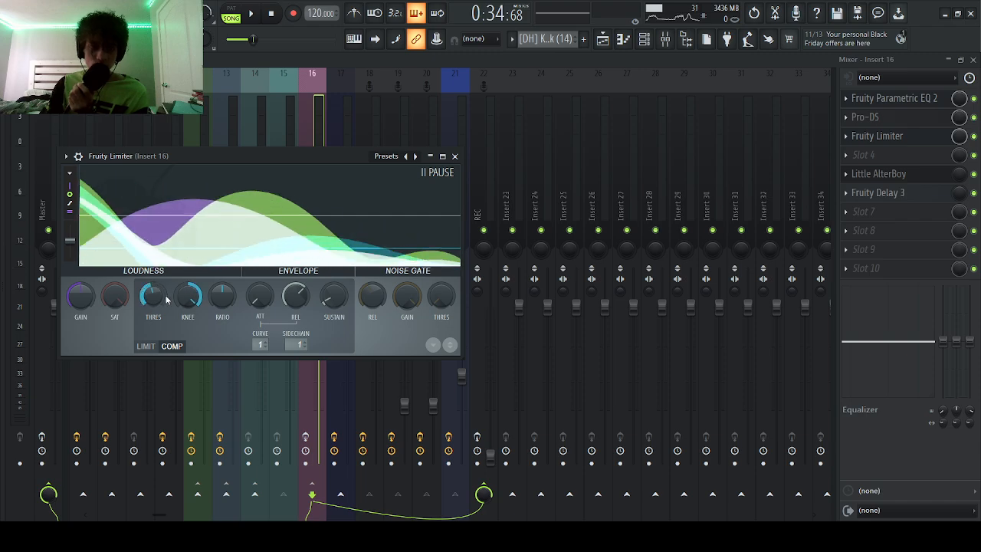
{"action": "left_click", "coordinate": [252, 21]}
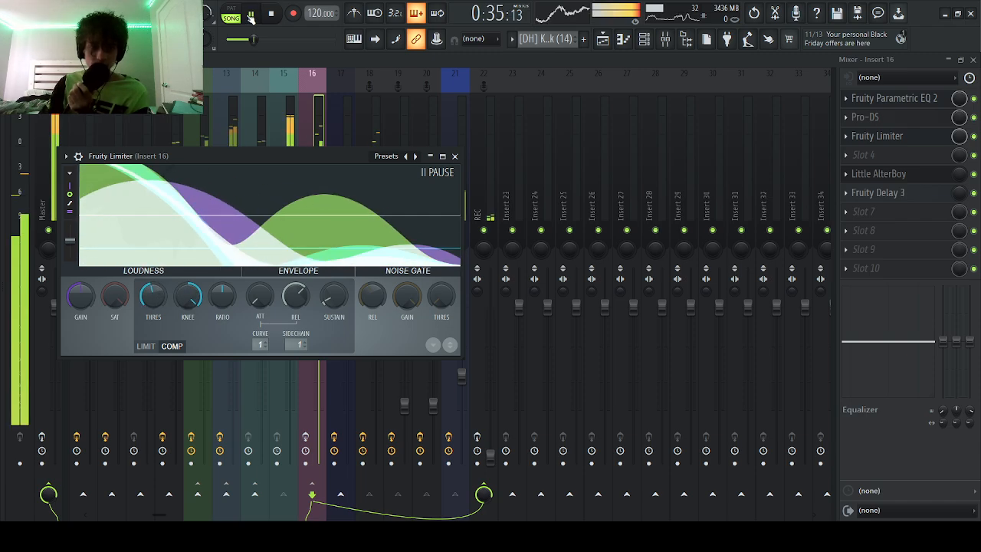
{"action": "left_click", "coordinate": [455, 155]}
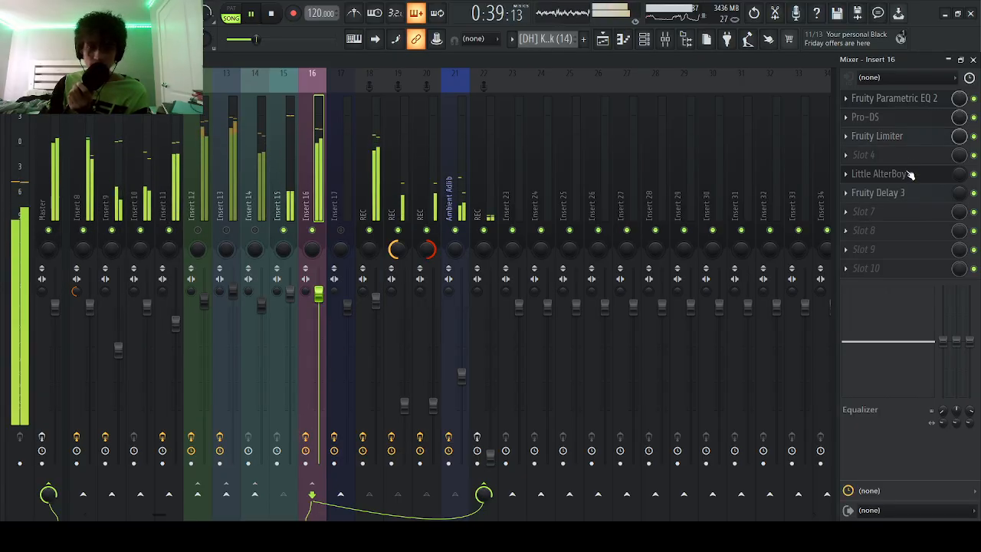
- Examine the Fruity Limiter on Insert 16 while the song plays, close it, and stop playback
{"action": "left_click", "coordinate": [903, 138]}
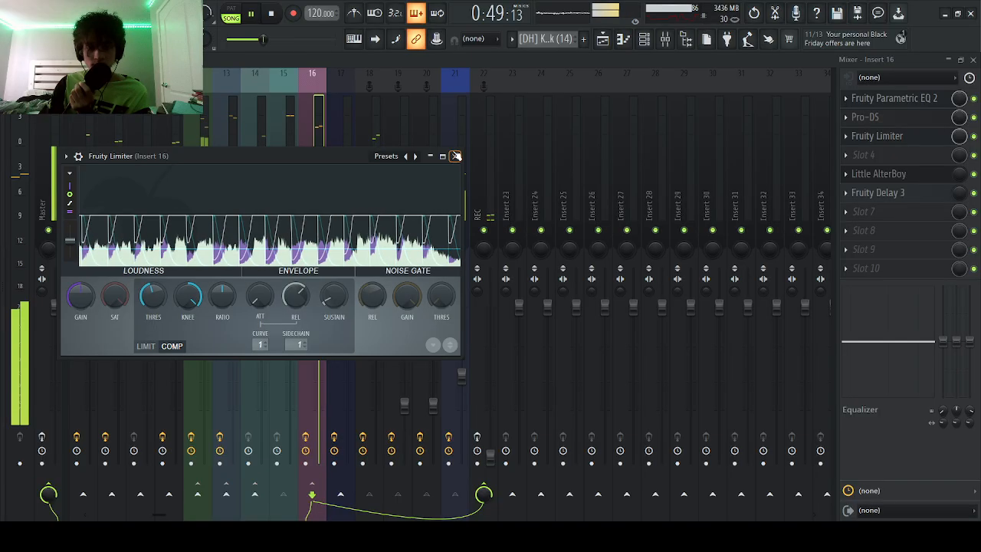
{"action": "left_click", "coordinate": [455, 156]}
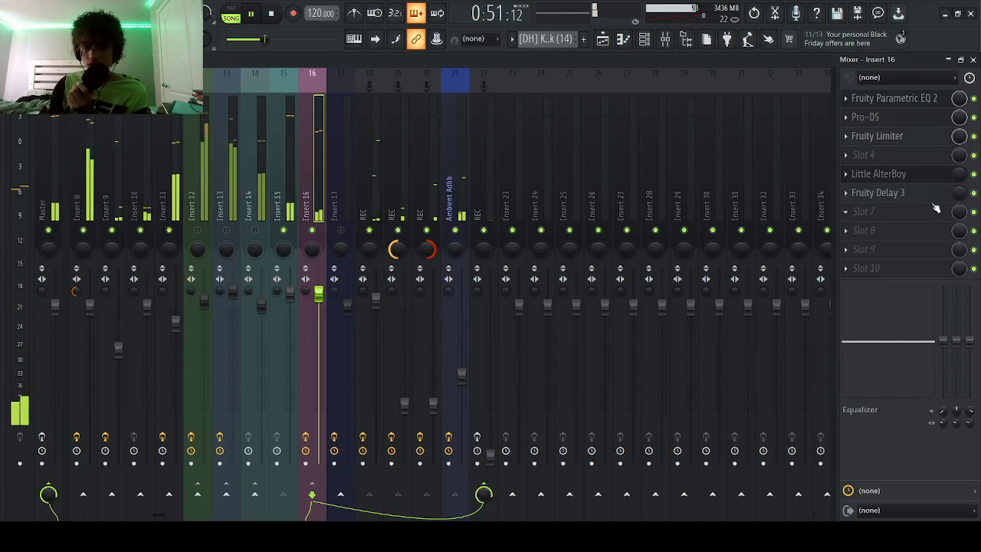
{"action": "left_click", "coordinate": [270, 16]}
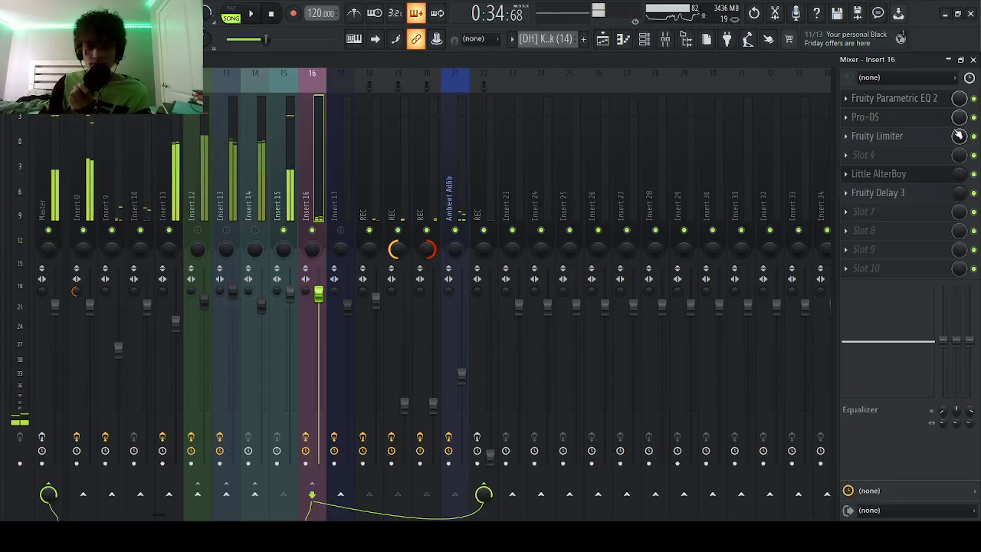
- Review the settings of the Pro-DS and Fruity Parametric EQ 2 effects on Insert 16
{"action": "left_click", "coordinate": [866, 118]}
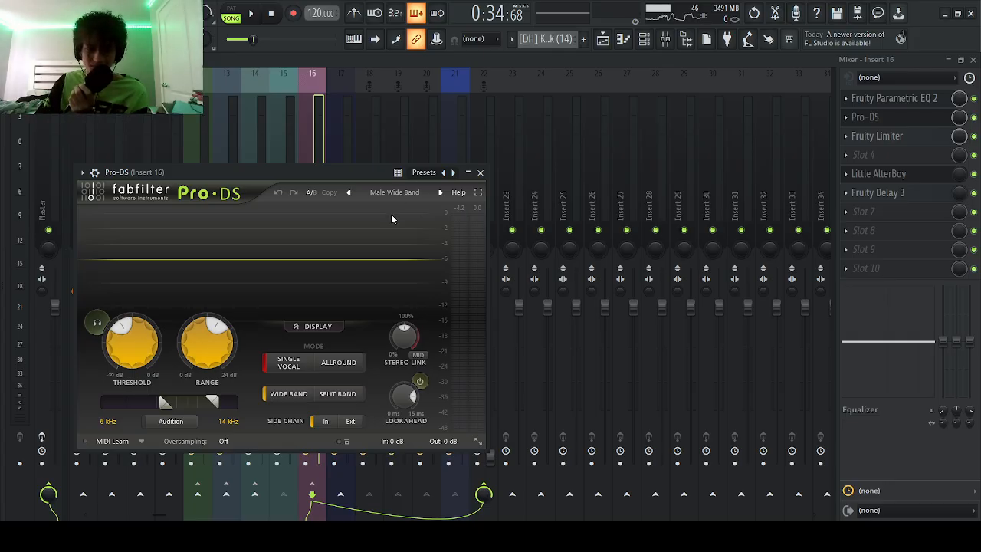
{"action": "left_click", "coordinate": [479, 172]}
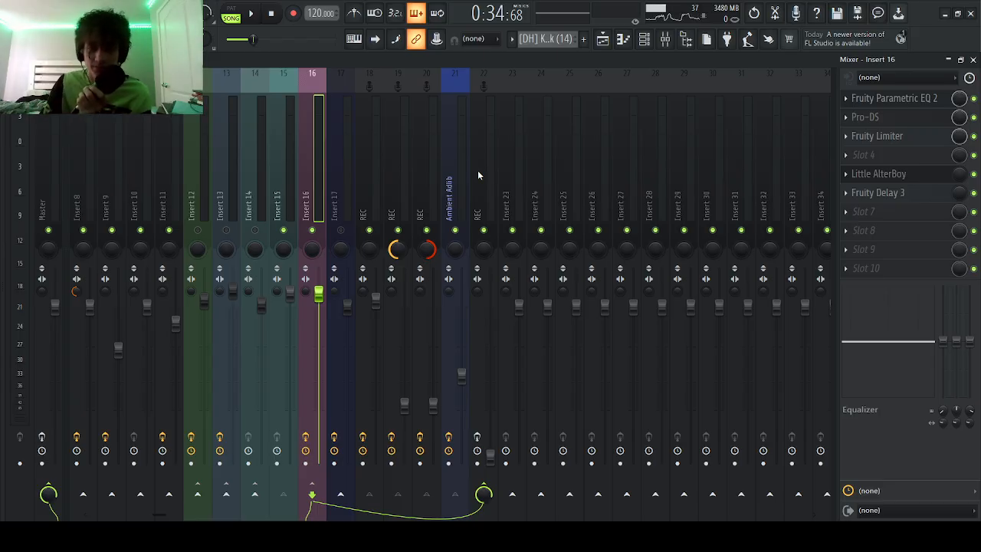
{"action": "left_click", "coordinate": [895, 97]}
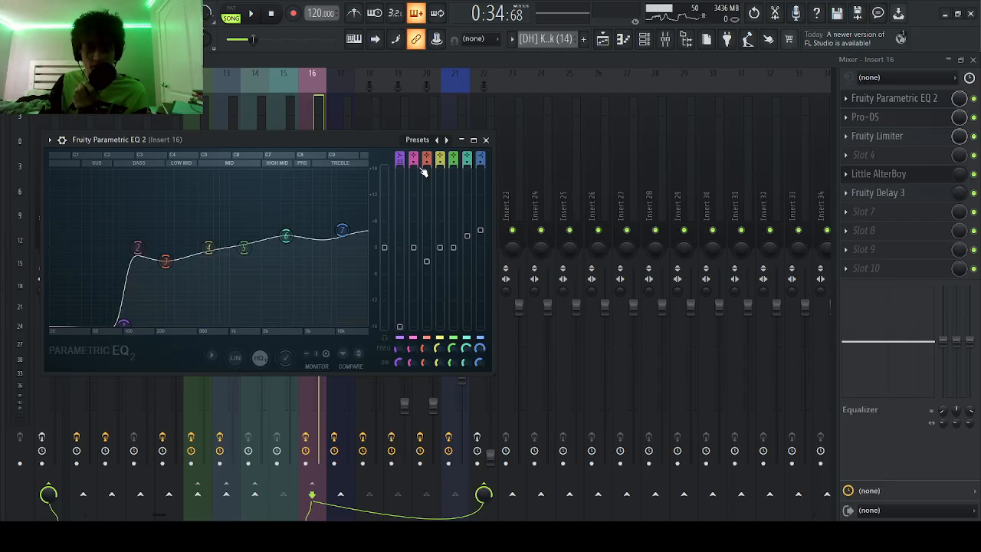
{"action": "left_click", "coordinate": [487, 141]}
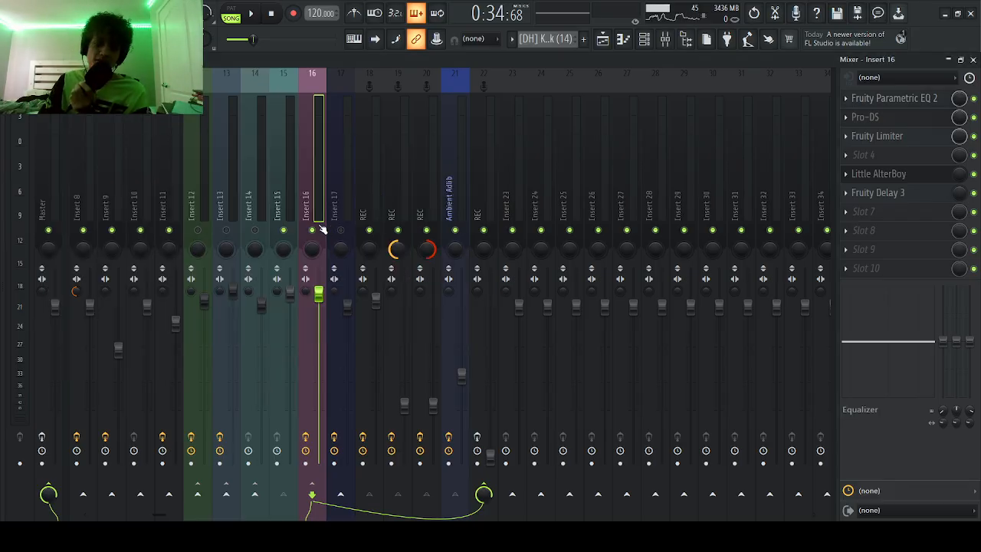
- Unmute mixer inserts 14 and 17, mute Insert 15, and enable the effects on REC insert 22
{"action": "left_click", "coordinate": [340, 230]}
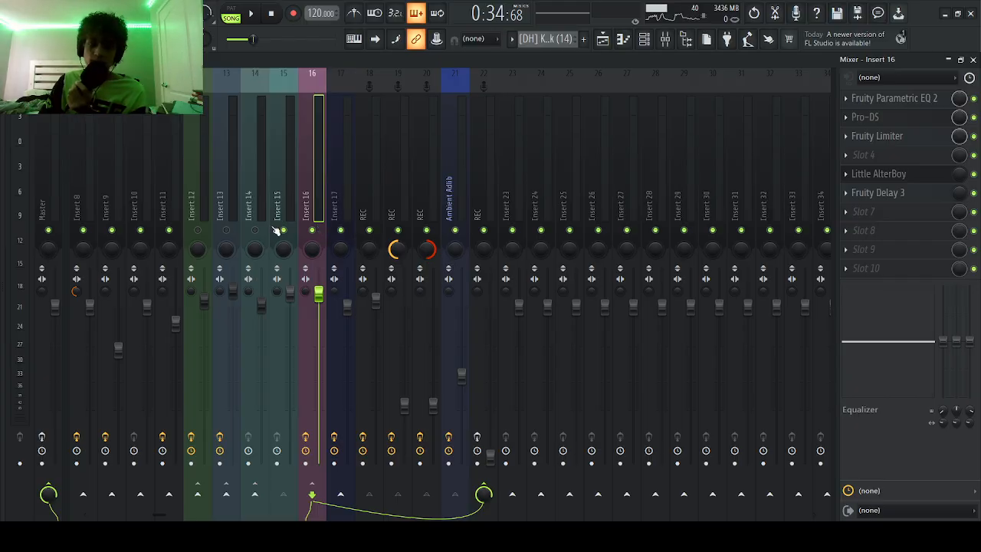
{"action": "left_click", "coordinate": [256, 230]}
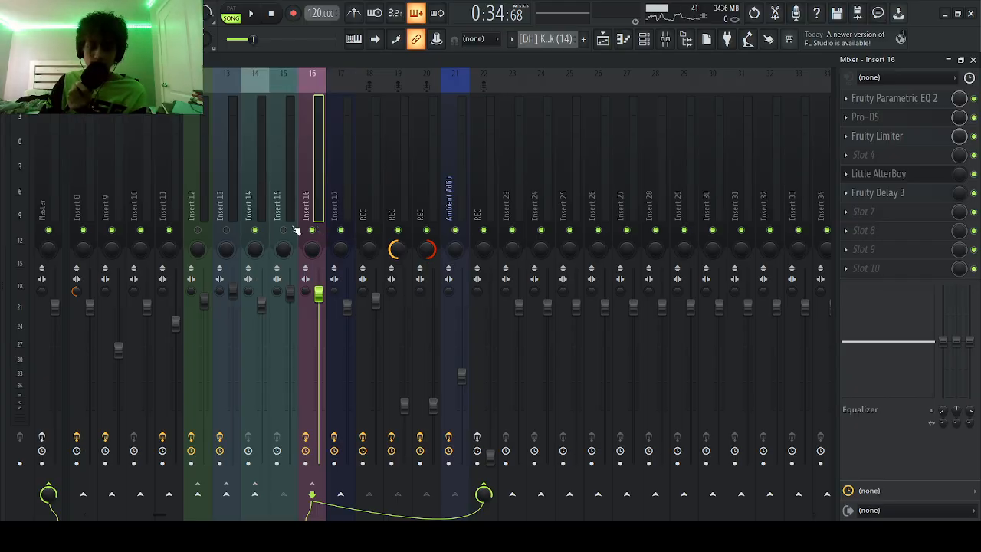
{"action": "left_click", "coordinate": [477, 437]}
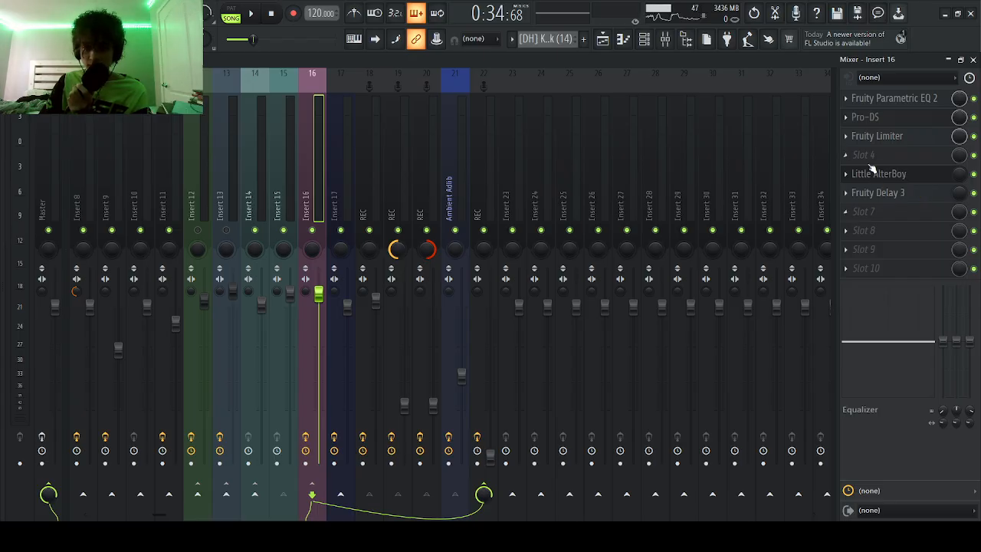
- Select REC insert 22 and examine its ValhallaVintageVerb, Fruity Delay 3 and Fruity delay 2 settings
{"action": "left_click", "coordinate": [483, 168]}
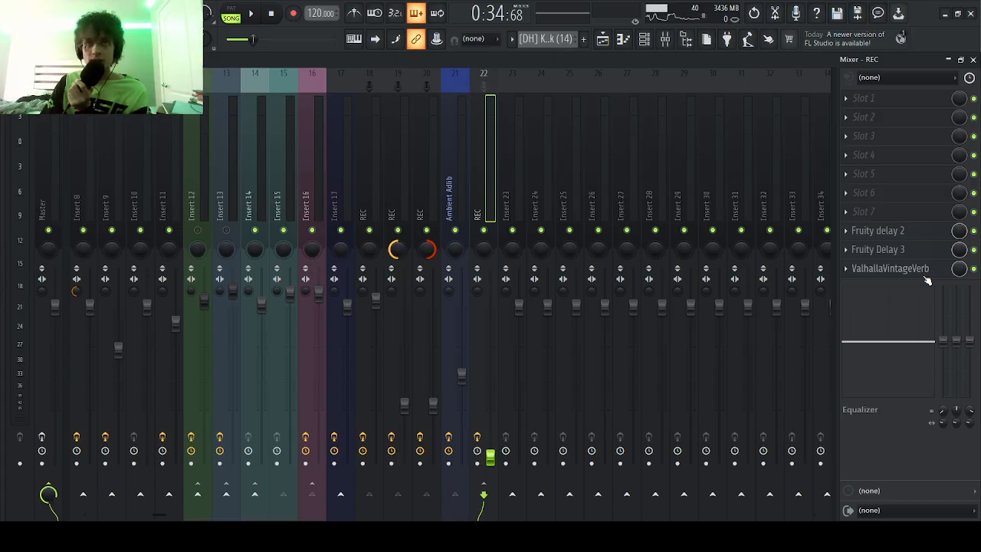
{"action": "left_click", "coordinate": [925, 273]}
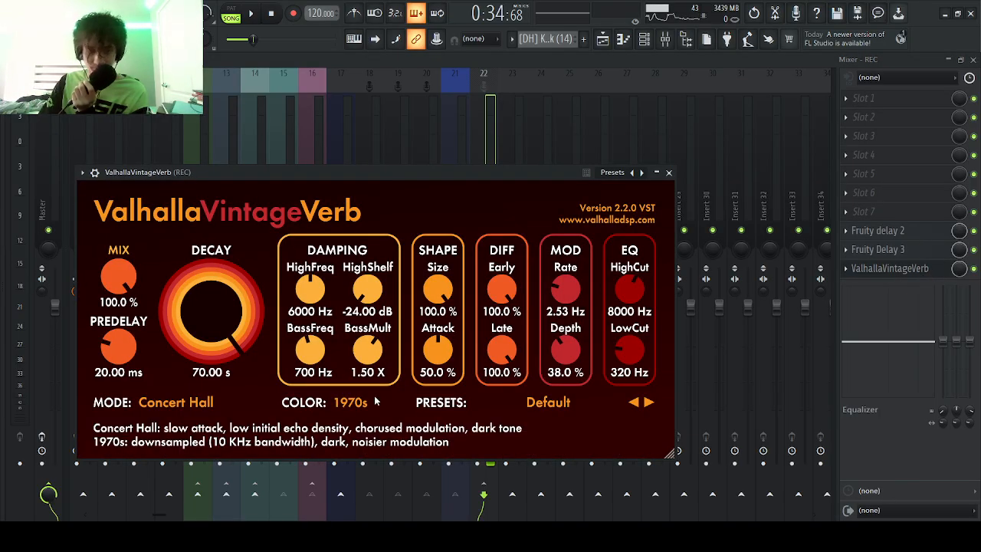
{"action": "left_click", "coordinate": [668, 172]}
{"action": "left_click", "coordinate": [887, 250]}
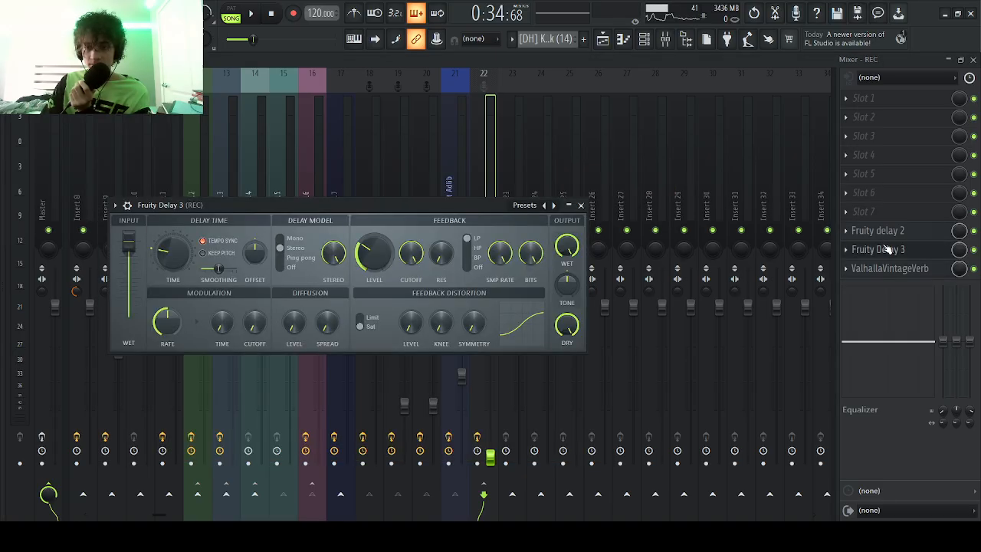
{"action": "left_click", "coordinate": [885, 232]}
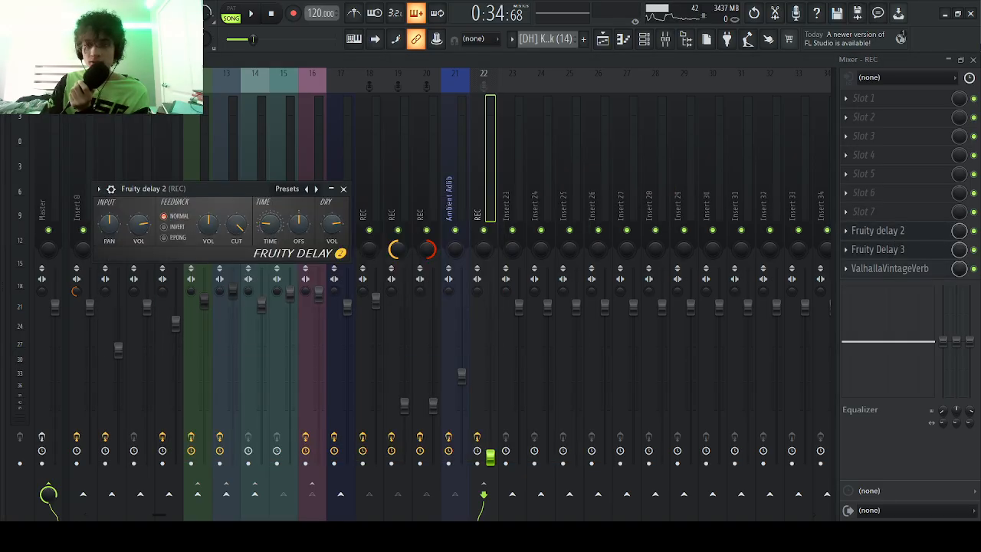
{"action": "left_click", "coordinate": [343, 189]}
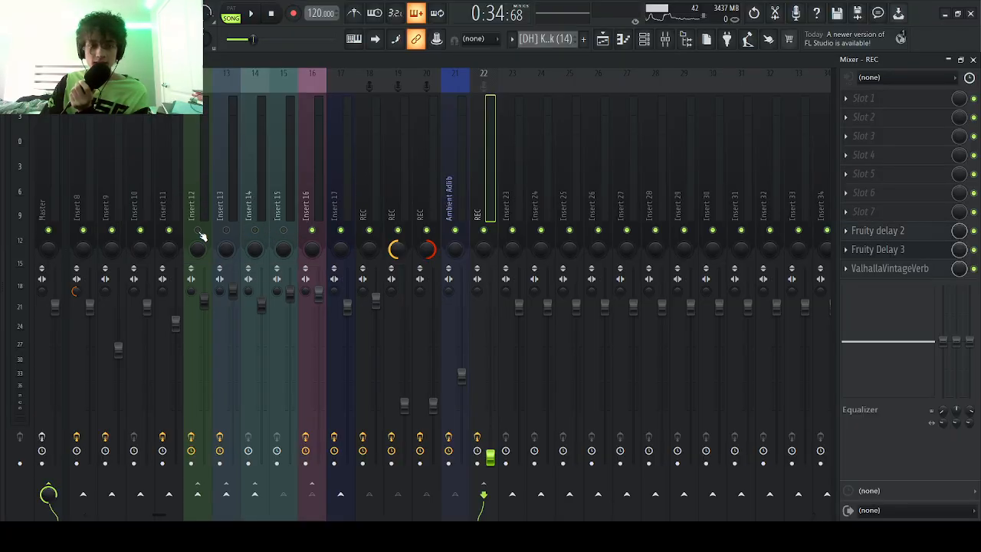
- Play the song while muting and unmuting REC insert 22 to compare the reverb and delay effect, and stop playback
{"action": "left_click", "coordinate": [251, 13]}
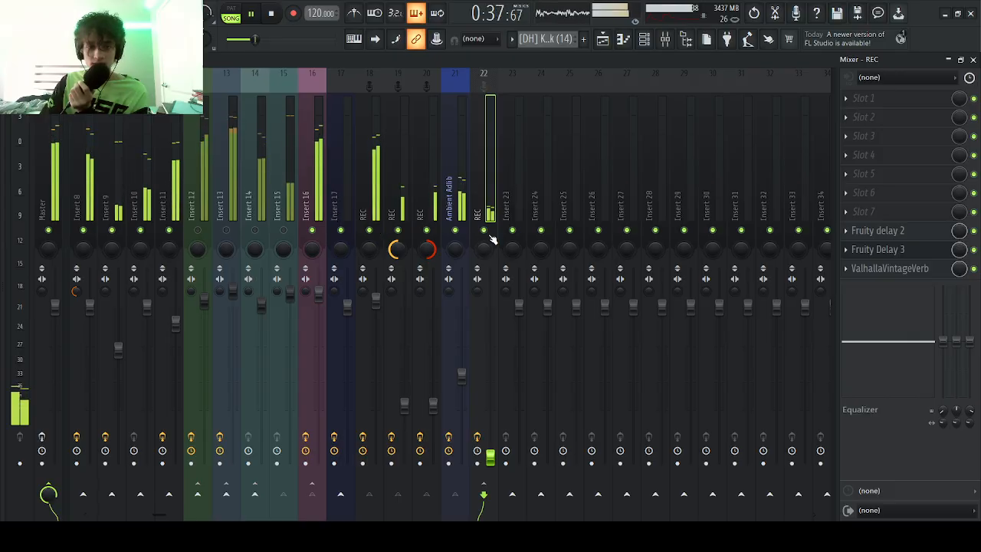
{"action": "left_click", "coordinate": [489, 233]}
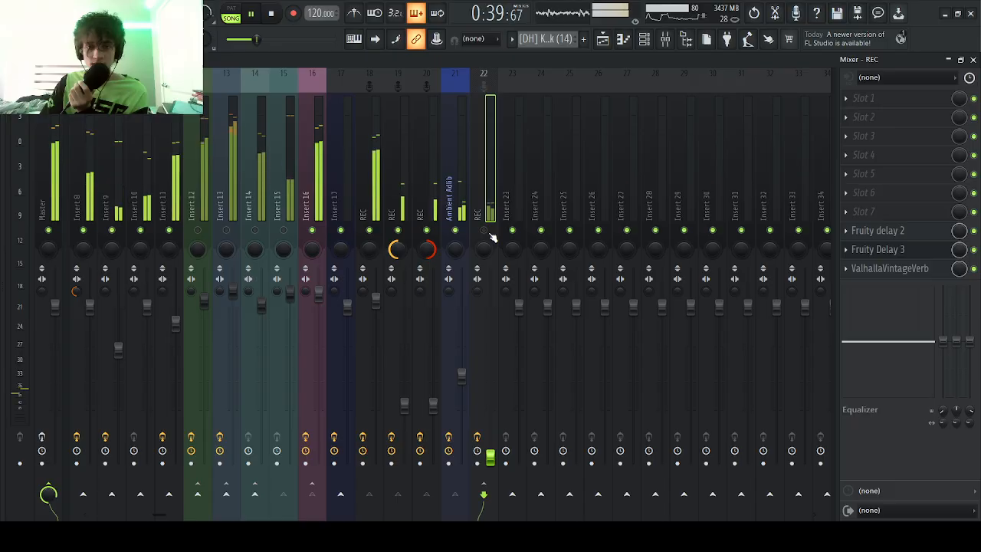
{"action": "left_click", "coordinate": [489, 234]}
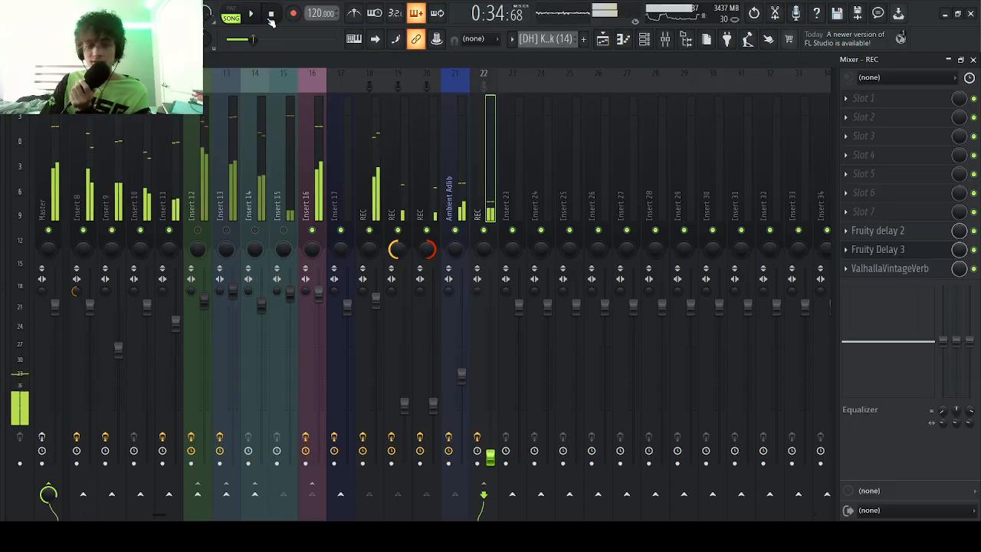
{"action": "left_click", "coordinate": [271, 13]}
- Close the mixer and the Fruity Delay 3 window, and view the upper playlist tracks
{"action": "left_click", "coordinate": [973, 60]}
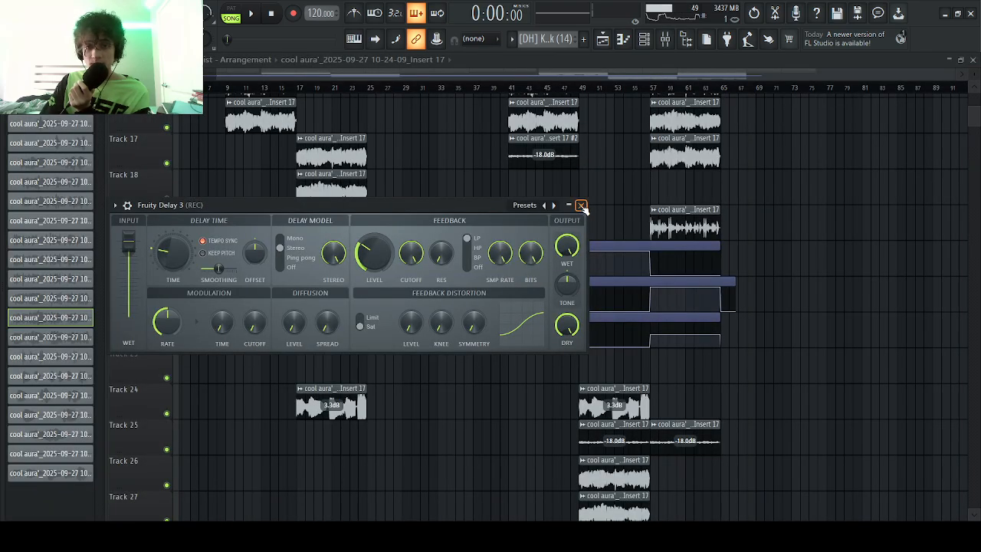
{"action": "left_click", "coordinate": [581, 205]}
{"action": "scroll", "coordinate": [564, 207], "scroll_direction": "up", "scroll_amount": 10}
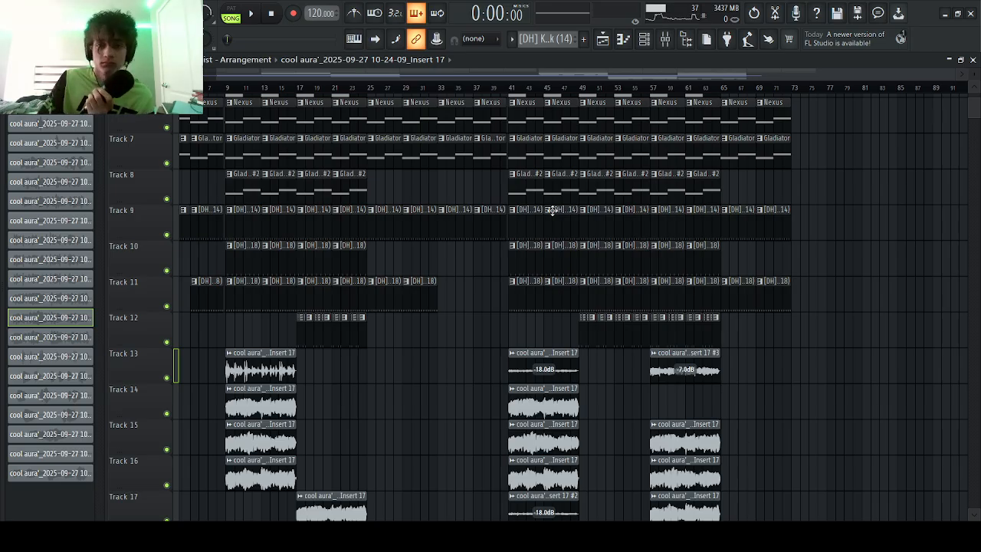
- Reopen the mixer, start playback from the beginning, and unmute inserts 15, 14, 13 and 12
{"action": "left_click", "coordinate": [666, 40]}
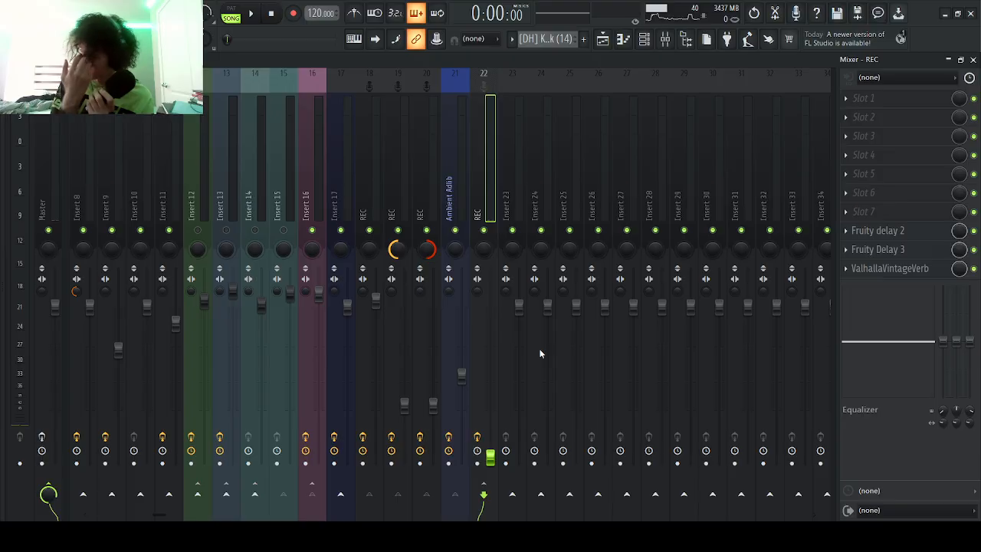
{"action": "key", "text": "space"}
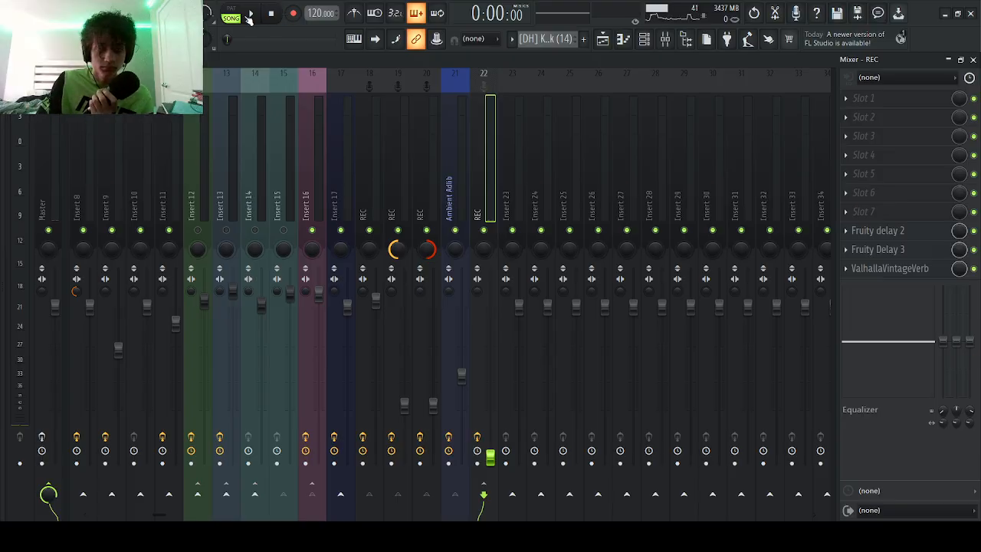
{"action": "left_click", "coordinate": [283, 231]}
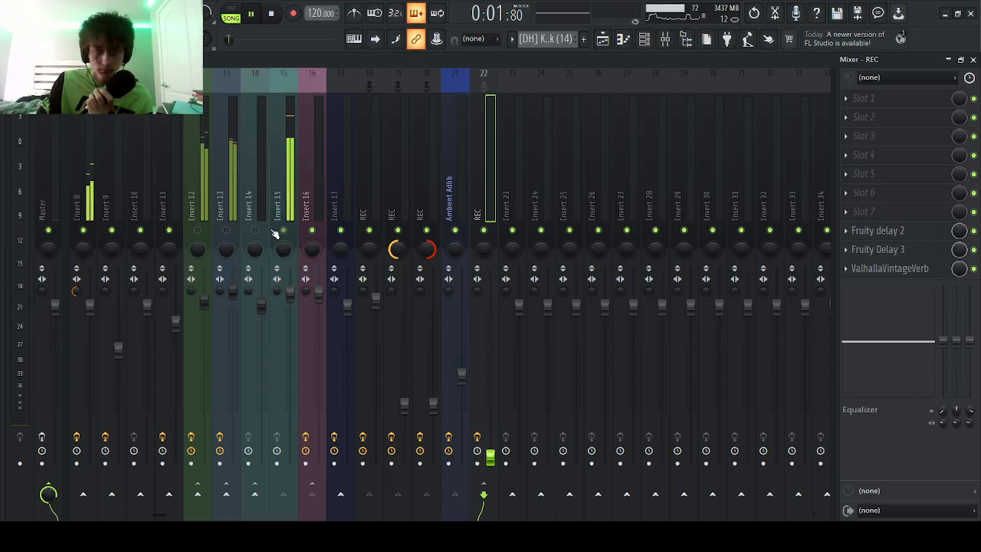
{"action": "left_click", "coordinate": [254, 231]}
{"action": "left_click", "coordinate": [226, 231]}
{"action": "left_click", "coordinate": [197, 231]}
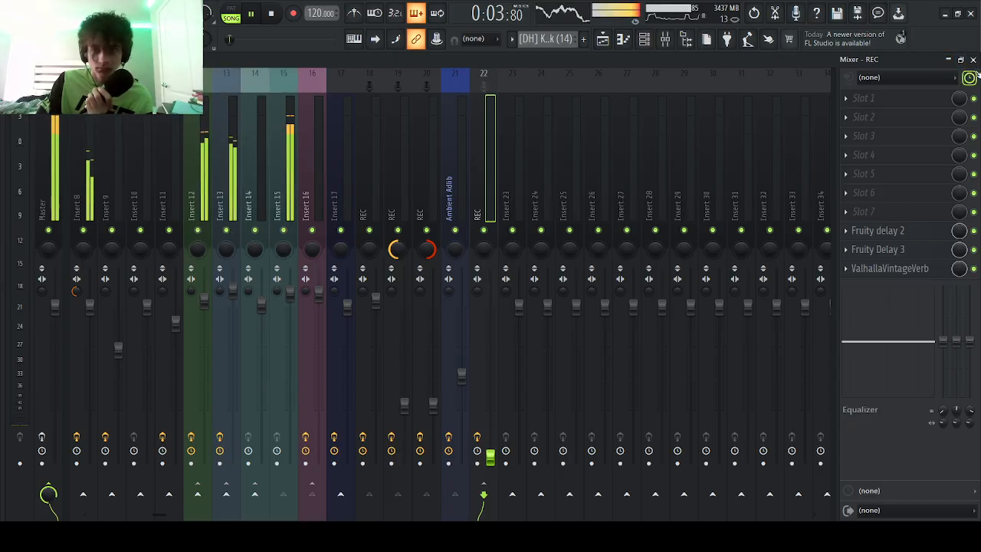
- Play the full arrangement in the playlist from bar 49 and from about bar 56, and stop playback
{"action": "left_click", "coordinate": [950, 60]}
{"action": "left_click", "coordinate": [580, 87]}
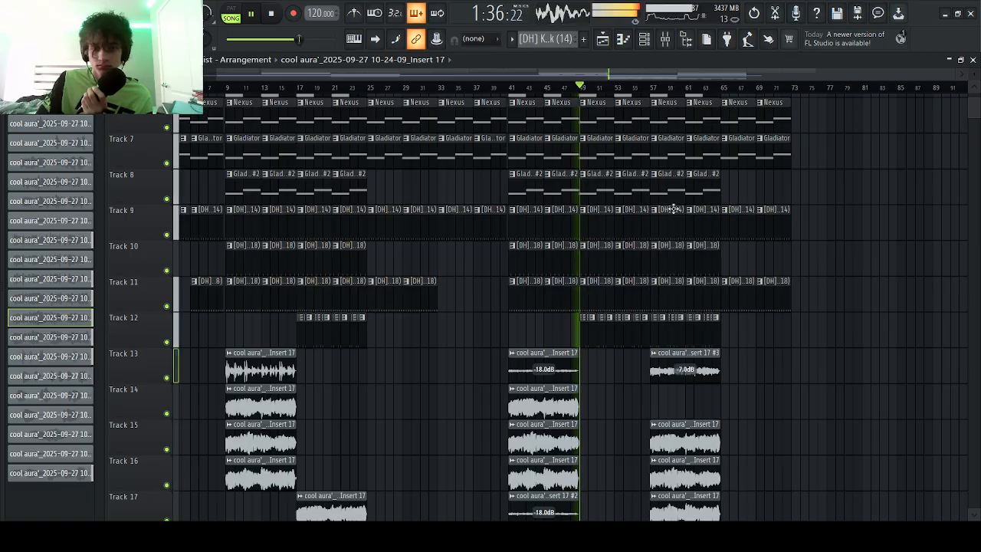
{"action": "scroll", "coordinate": [647, 209], "scroll_direction": "down", "scroll_amount": 8}
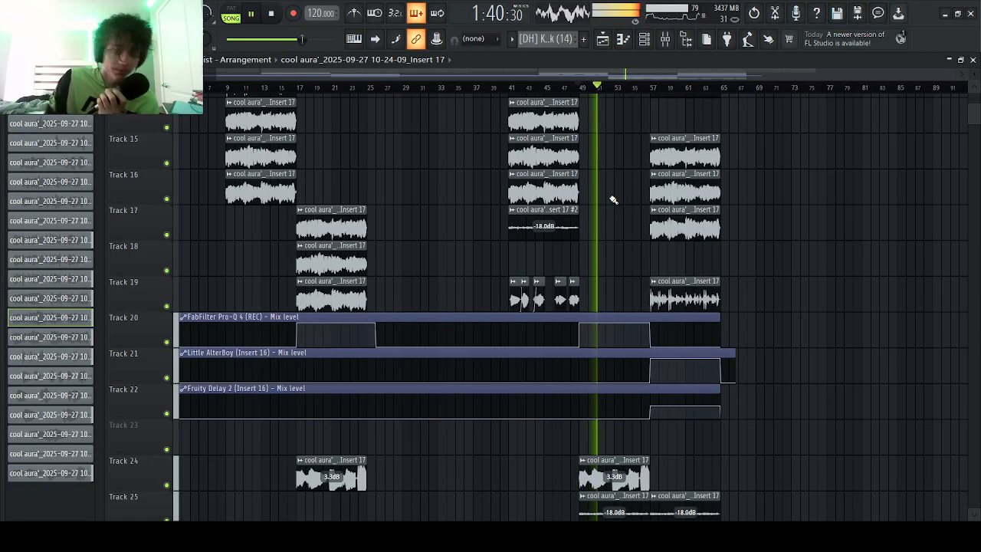
{"action": "left_click", "coordinate": [645, 86]}
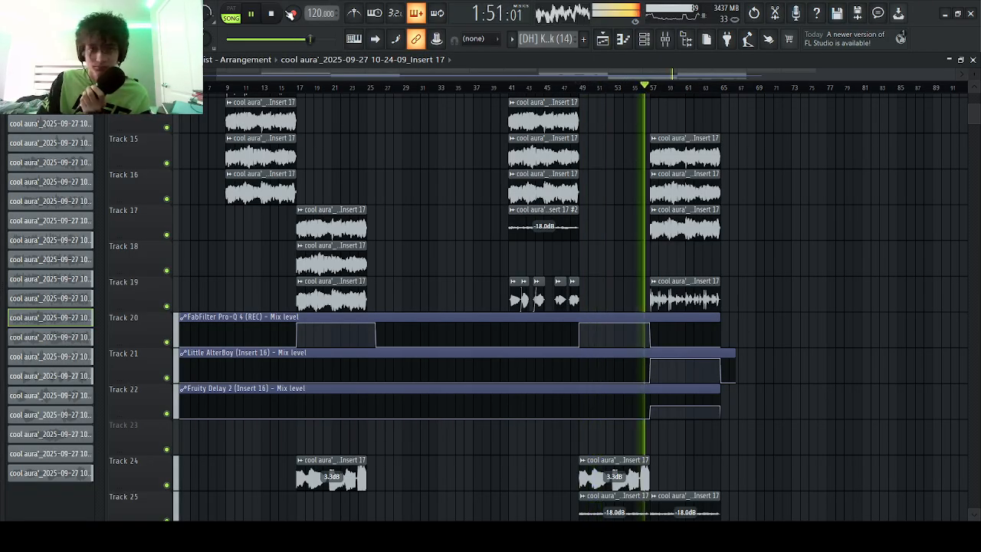
{"action": "left_click", "coordinate": [274, 14]}
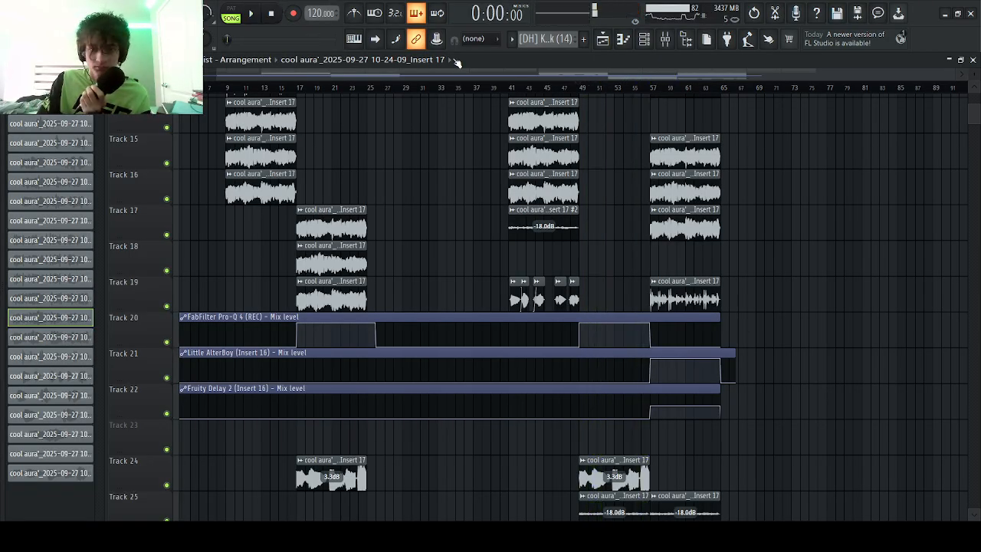
- Select Insert 16 in the mixer and examine its Little AlterBoy and Fruity Delay 3 settings
{"action": "left_click", "coordinate": [666, 40]}
{"action": "left_click", "coordinate": [306, 165]}
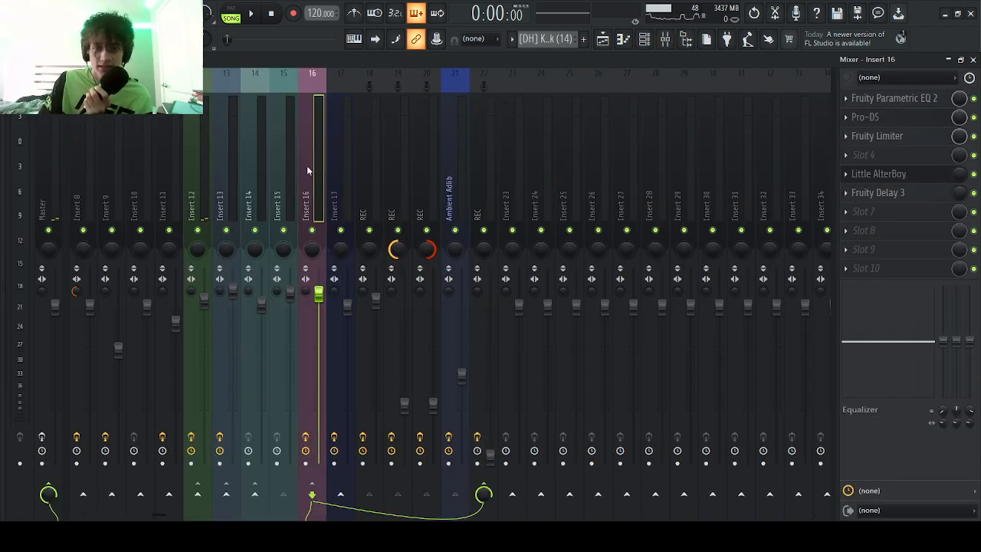
{"action": "left_click", "coordinate": [910, 177]}
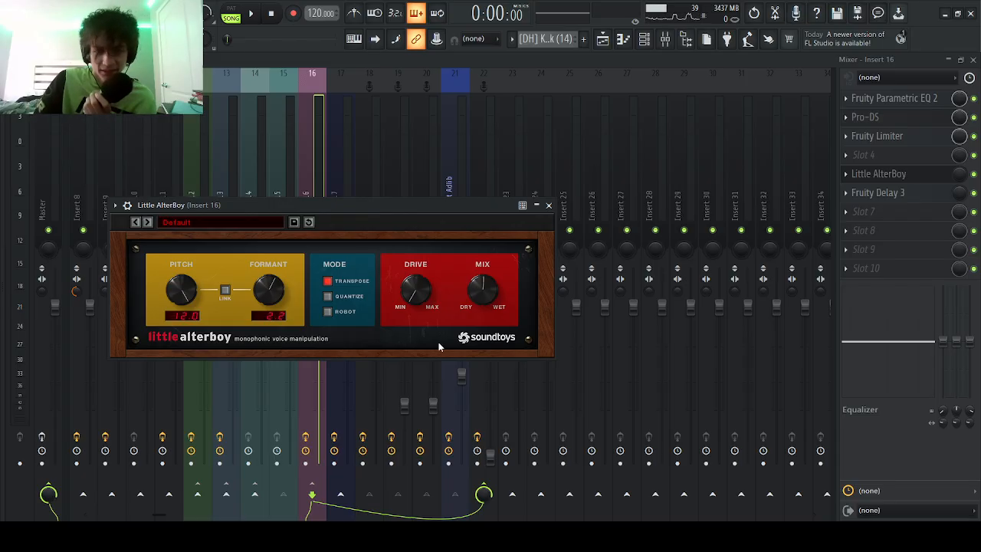
{"action": "left_click", "coordinate": [549, 206]}
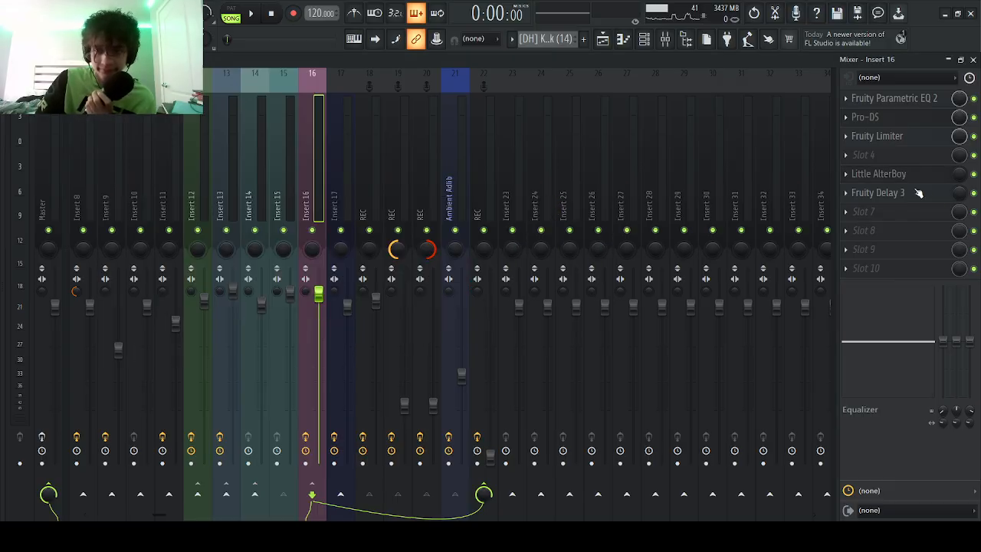
{"action": "left_click", "coordinate": [918, 194]}
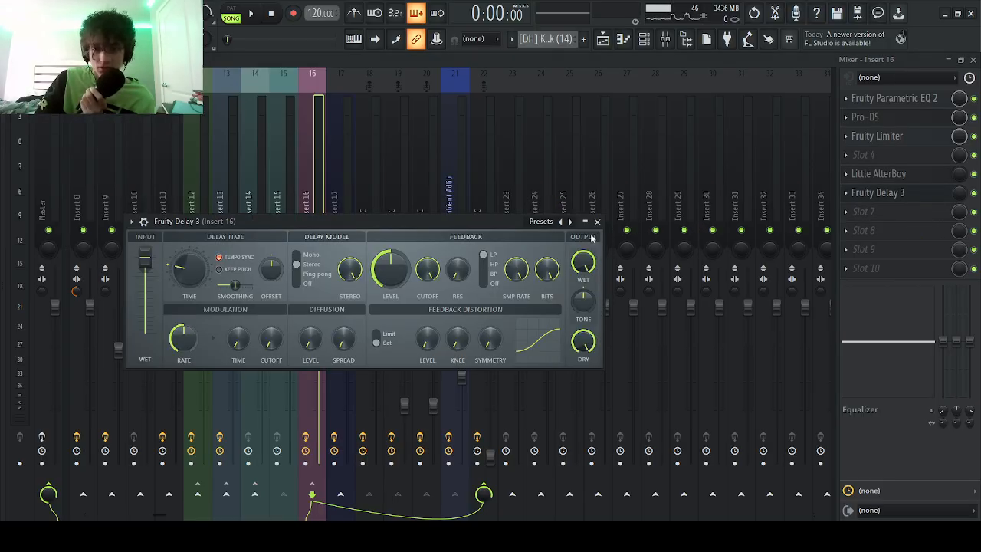
{"action": "left_click", "coordinate": [597, 222]}
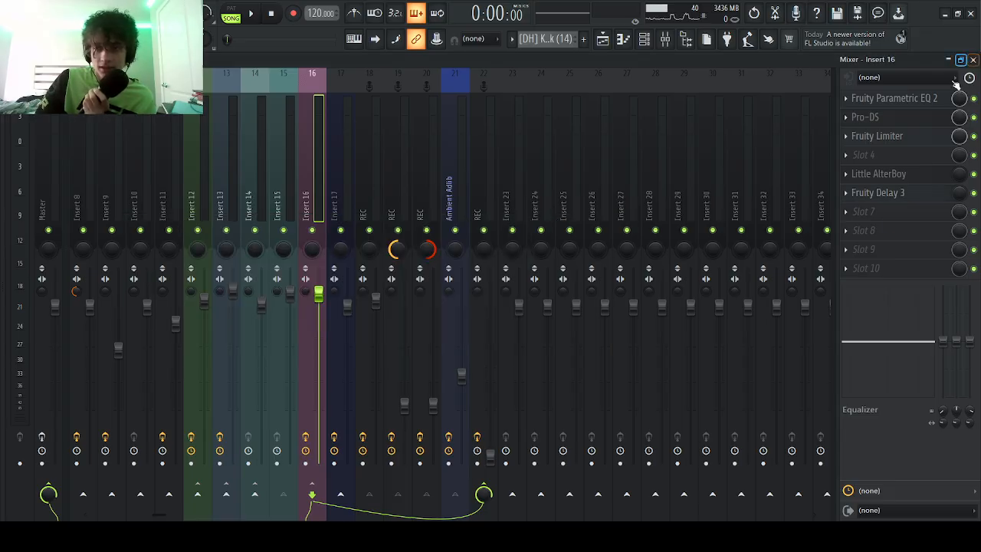
- Return to the playlist and move the playback position to about bar 54, ahead of the Insert 16 effect automation
{"action": "left_click", "coordinate": [959, 59]}
{"action": "left_click", "coordinate": [727, 213]}
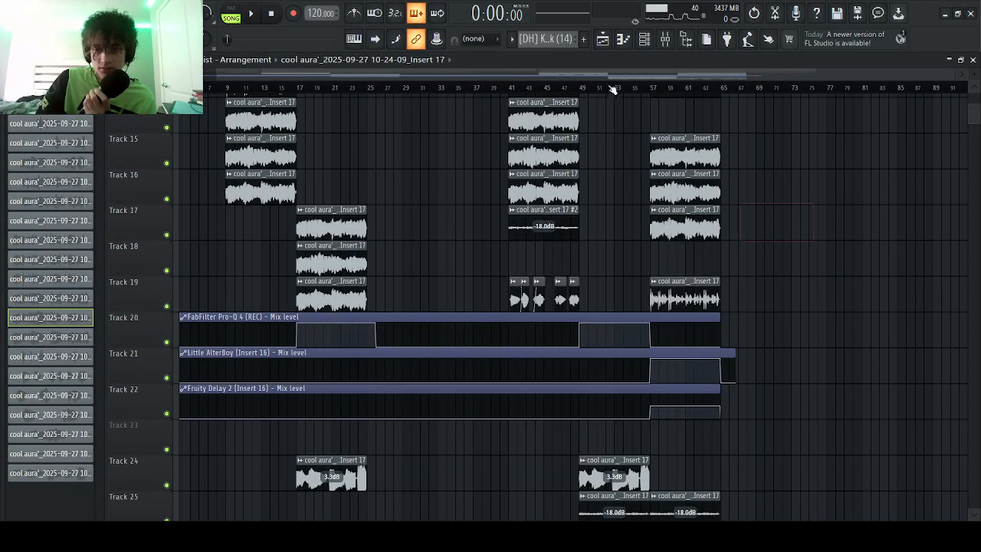
{"action": "left_click", "coordinate": [625, 86]}
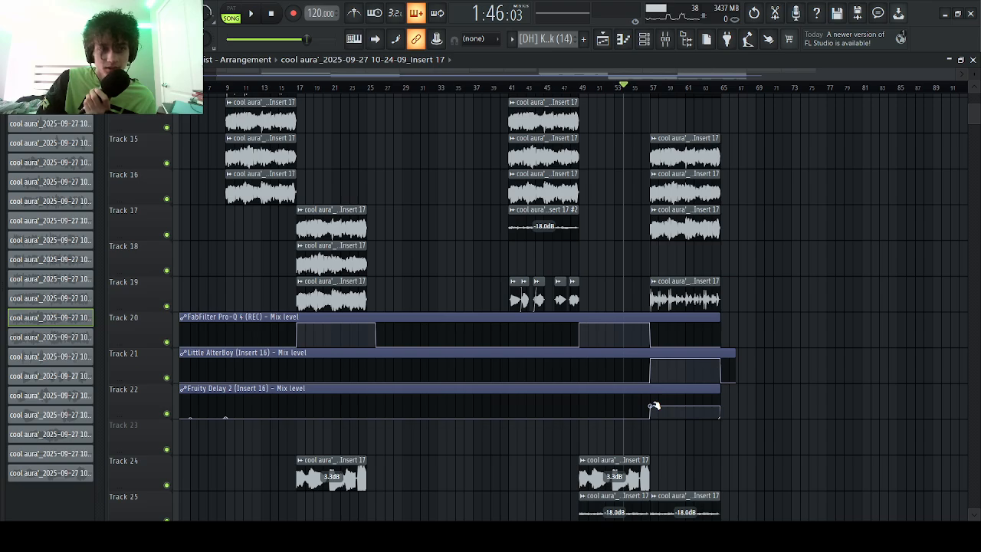
- Play the full arrangement from about bar 54 past the Insert 16 effect automation, then stop and reset playback to the beginning
{"action": "scroll", "coordinate": [460, 345], "scroll_direction": "down", "scroll_amount": 1}
{"action": "scroll", "coordinate": [685, 261], "scroll_direction": "up", "scroll_amount": 5}
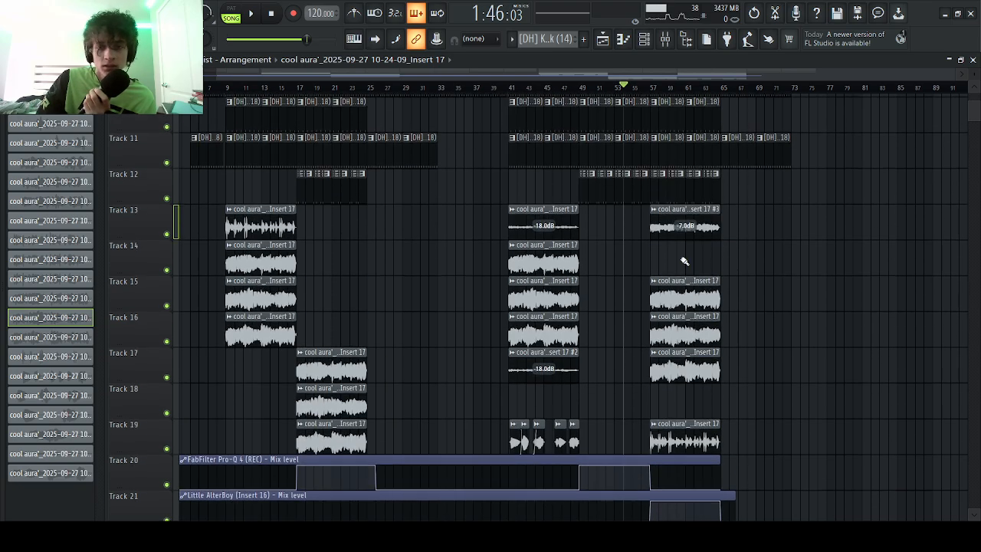
{"action": "left_click", "coordinate": [249, 17]}
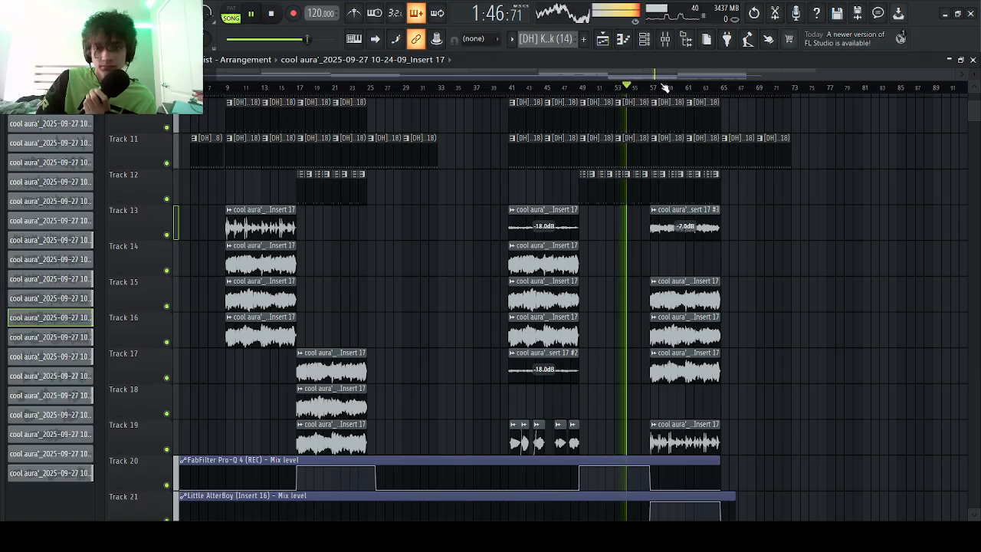
{"action": "scroll", "coordinate": [900, 328], "scroll_direction": "down", "scroll_amount": 6}
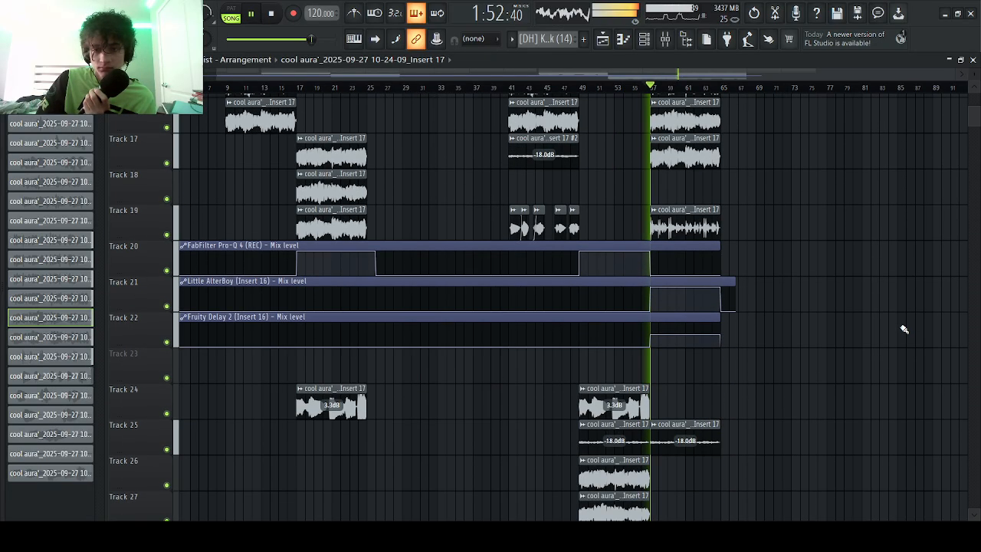
{"action": "scroll", "coordinate": [903, 329], "scroll_direction": "up", "scroll_amount": 3}
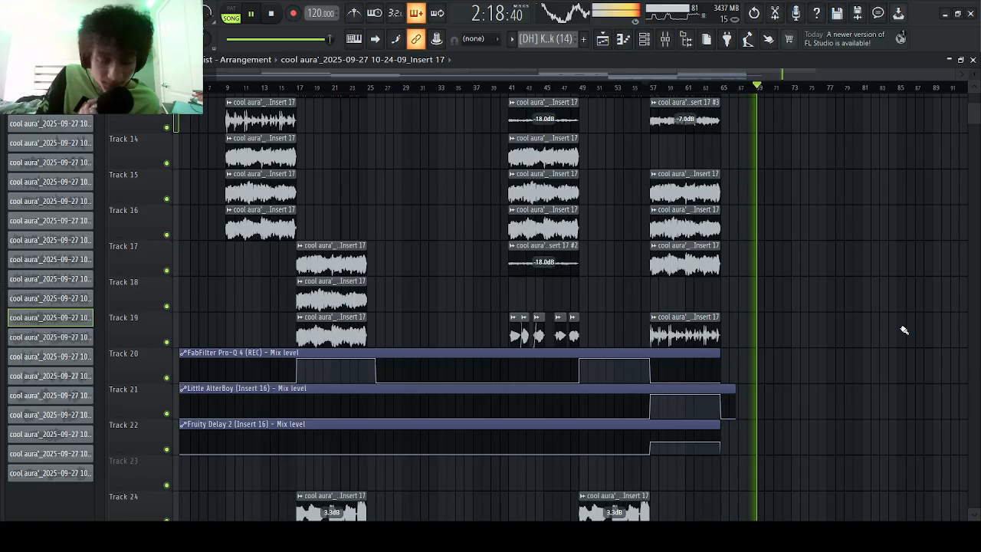
{"action": "key", "text": "space"}
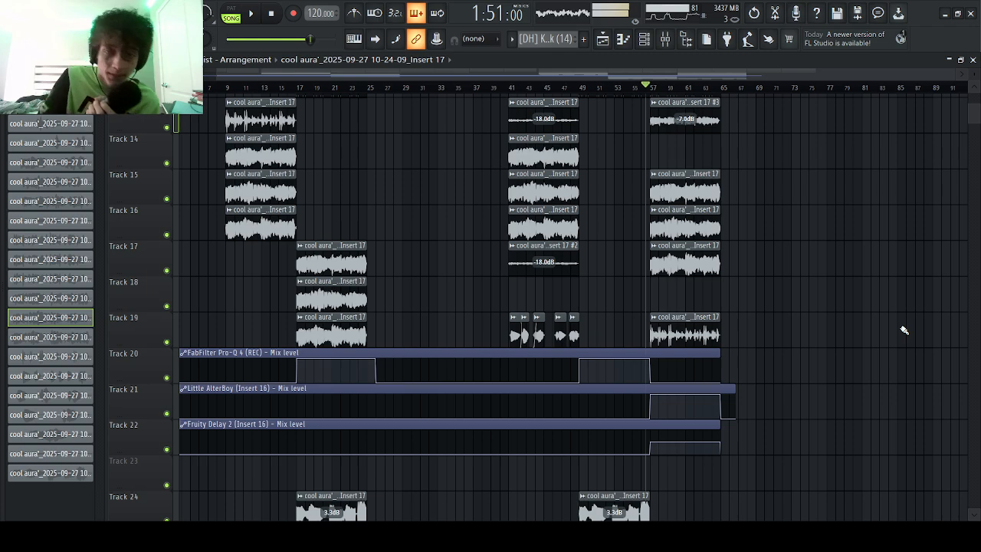
{"action": "left_click", "coordinate": [270, 15]}
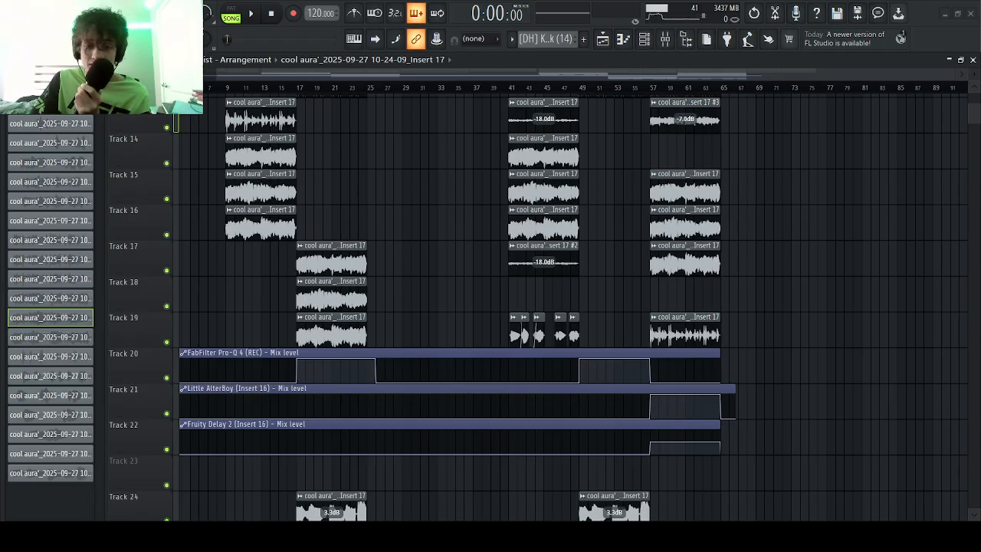
- Start the song from the beginning and close the playlist, mixer, ValhallaVintageVerb and Fruity Reeverb 2 windows
{"action": "left_click", "coordinate": [257, 16]}
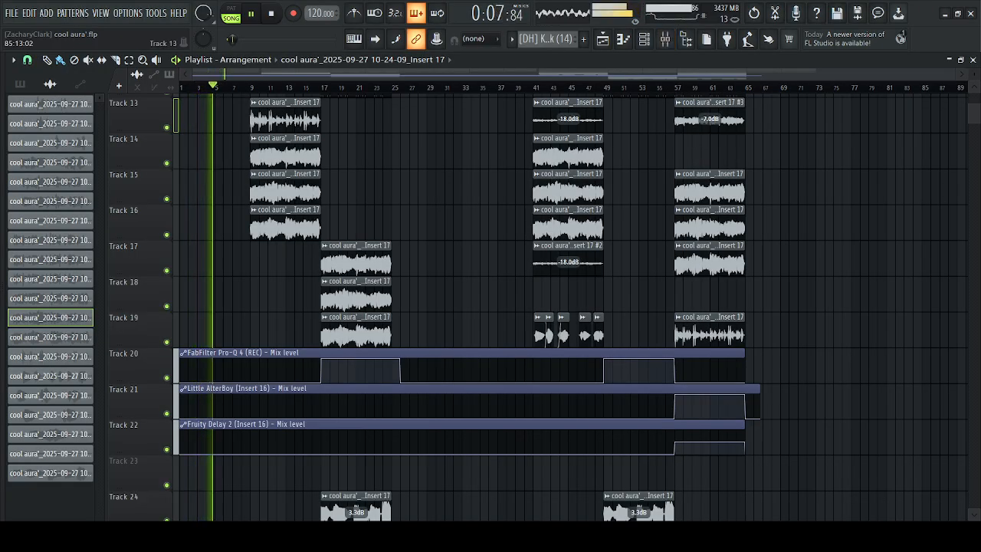
{"action": "left_click", "coordinate": [973, 59]}
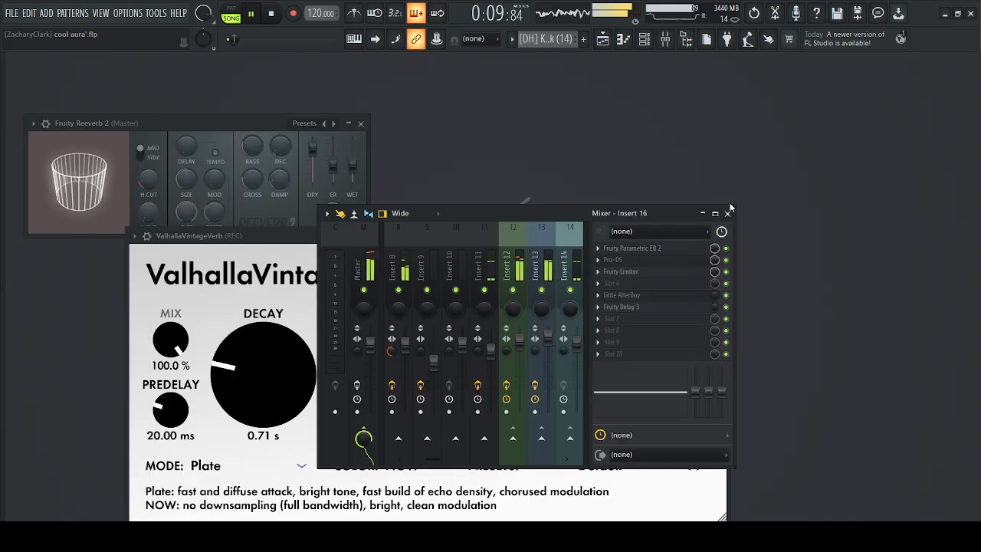
{"action": "left_click", "coordinate": [726, 214]}
{"action": "left_click", "coordinate": [721, 236]}
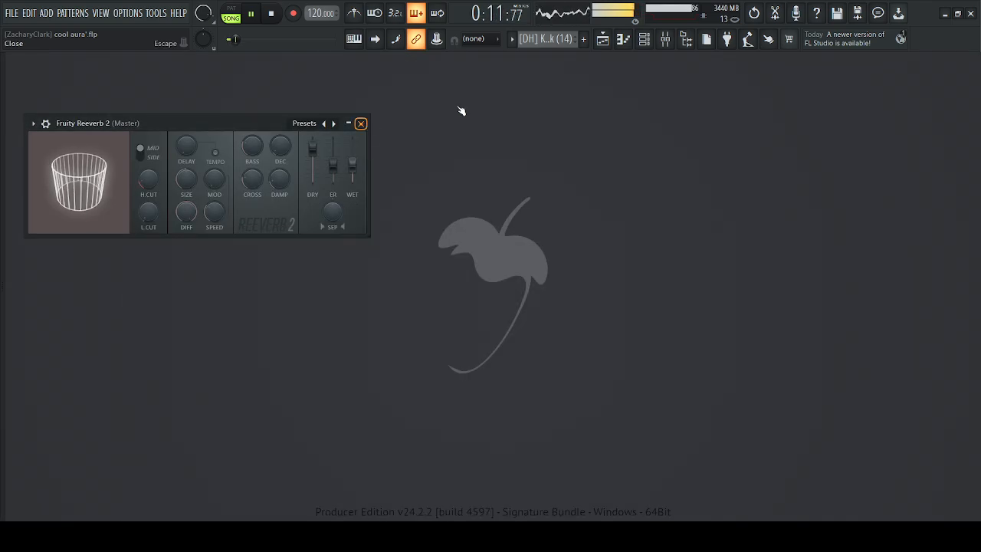
{"action": "left_click", "coordinate": [361, 123]}
- Reopen the playlist and look over the instrument and vocal tracks while the song plays
{"action": "left_click", "coordinate": [604, 43]}
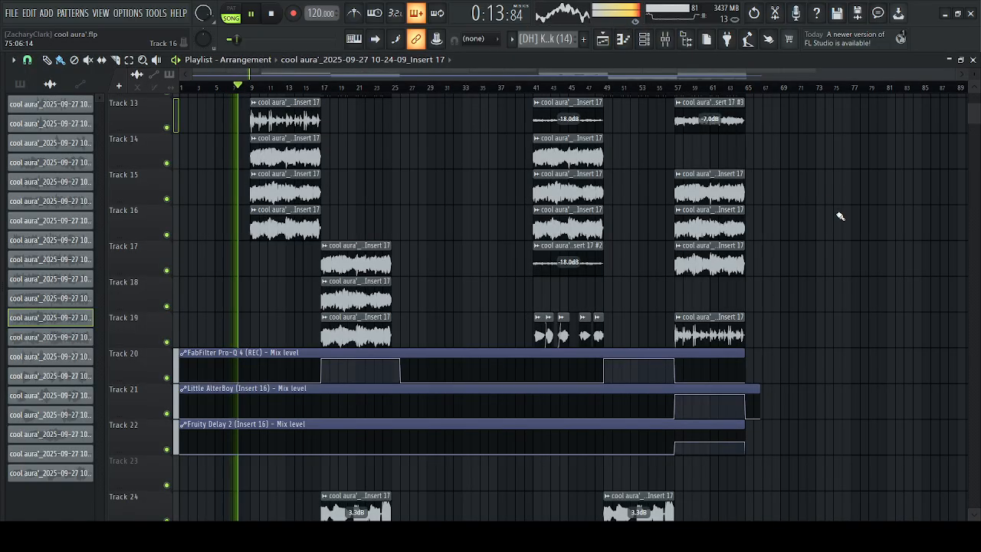
{"action": "scroll", "coordinate": [839, 217], "scroll_direction": "up", "scroll_amount": 8}
{"action": "scroll", "coordinate": [839, 219], "scroll_direction": "up", "scroll_amount": 4}
{"action": "scroll", "coordinate": [823, 230], "scroll_direction": "down", "scroll_amount": 8}
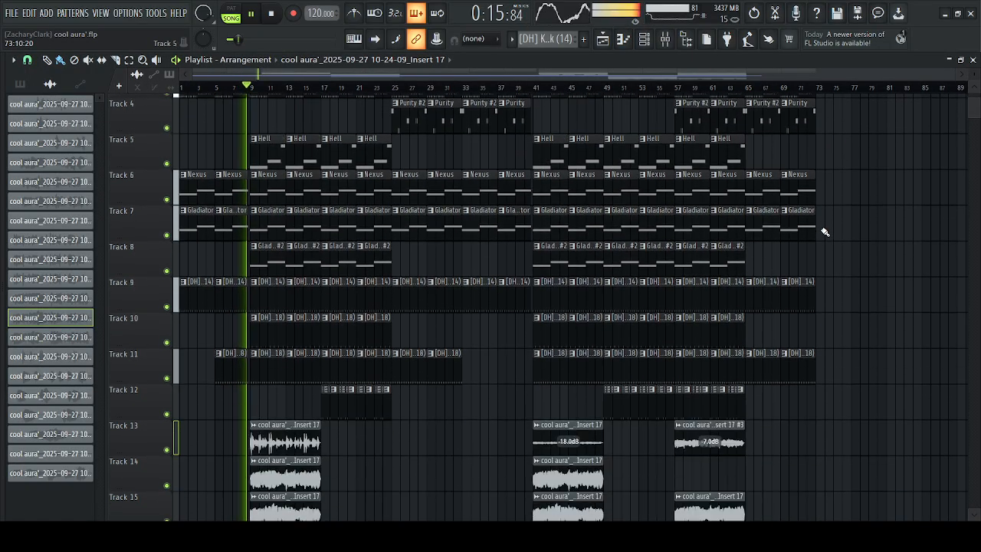